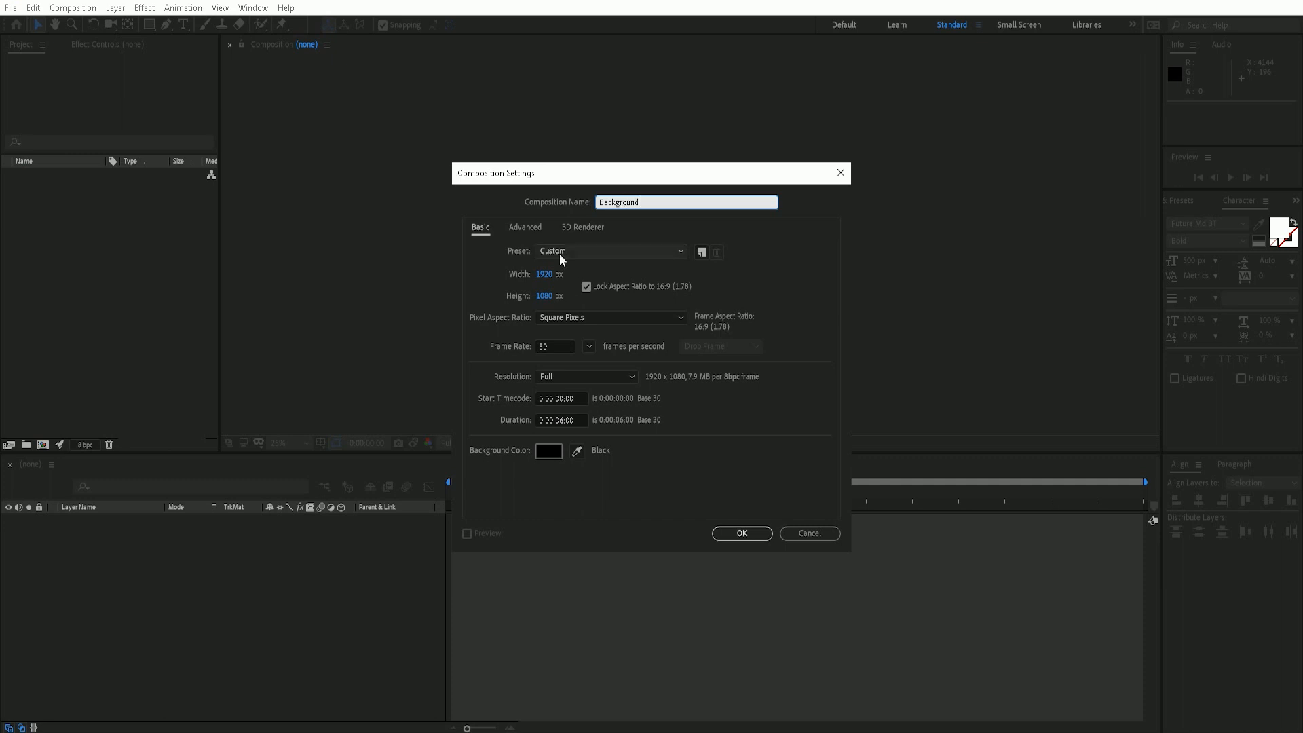
Step: Create the composition Background at 1920 × 1080 px and 30 frames per second with a duration of 6 seconds
left_click(548, 275)
left_click(550, 297)
left_click(555, 347)
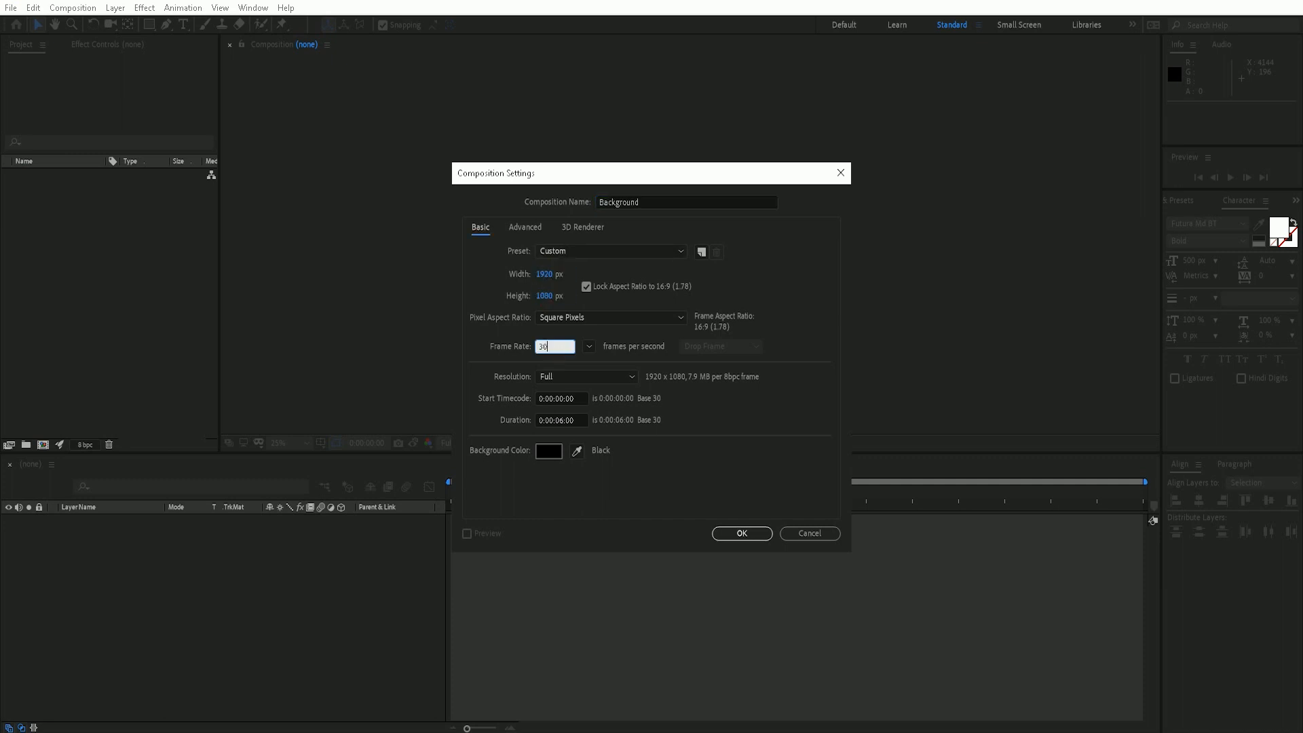
left_click(573, 421)
left_click(723, 535)
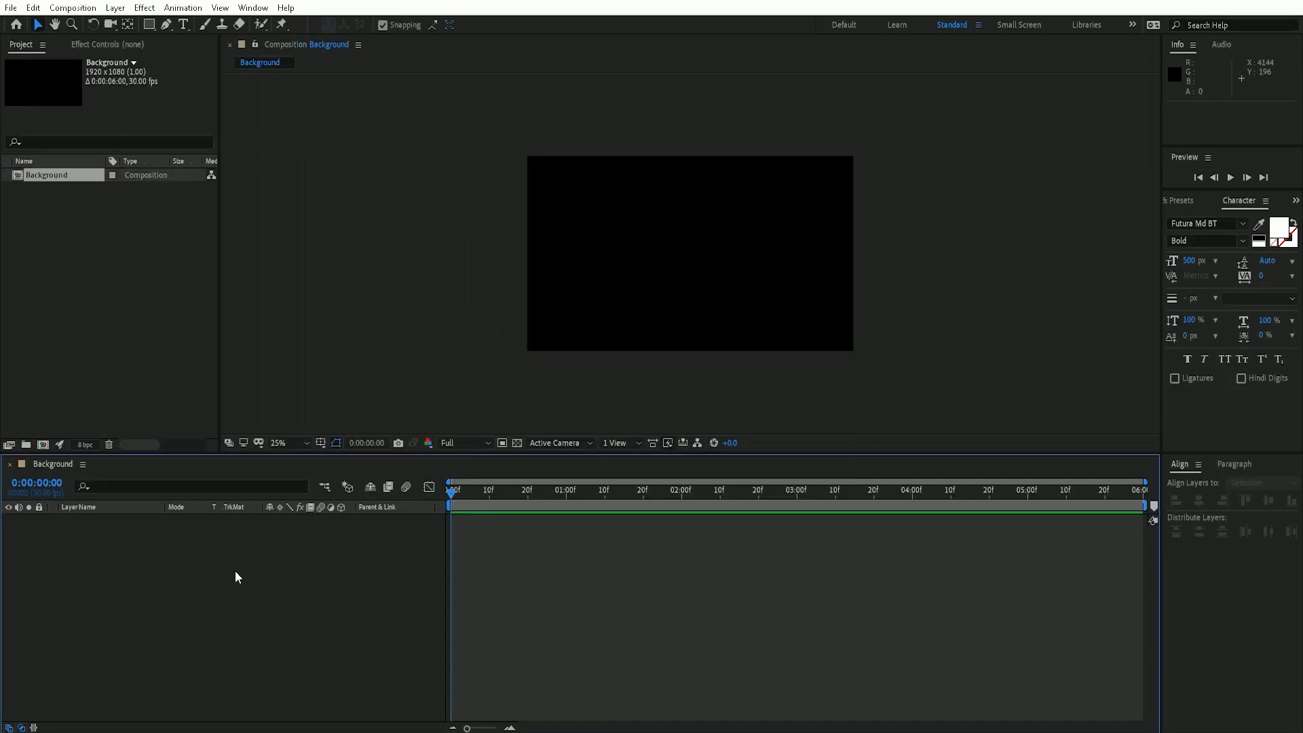
Step: Add a composition-sized rectangle shape layer, named "any background", and lock it
double_click(142, 27)
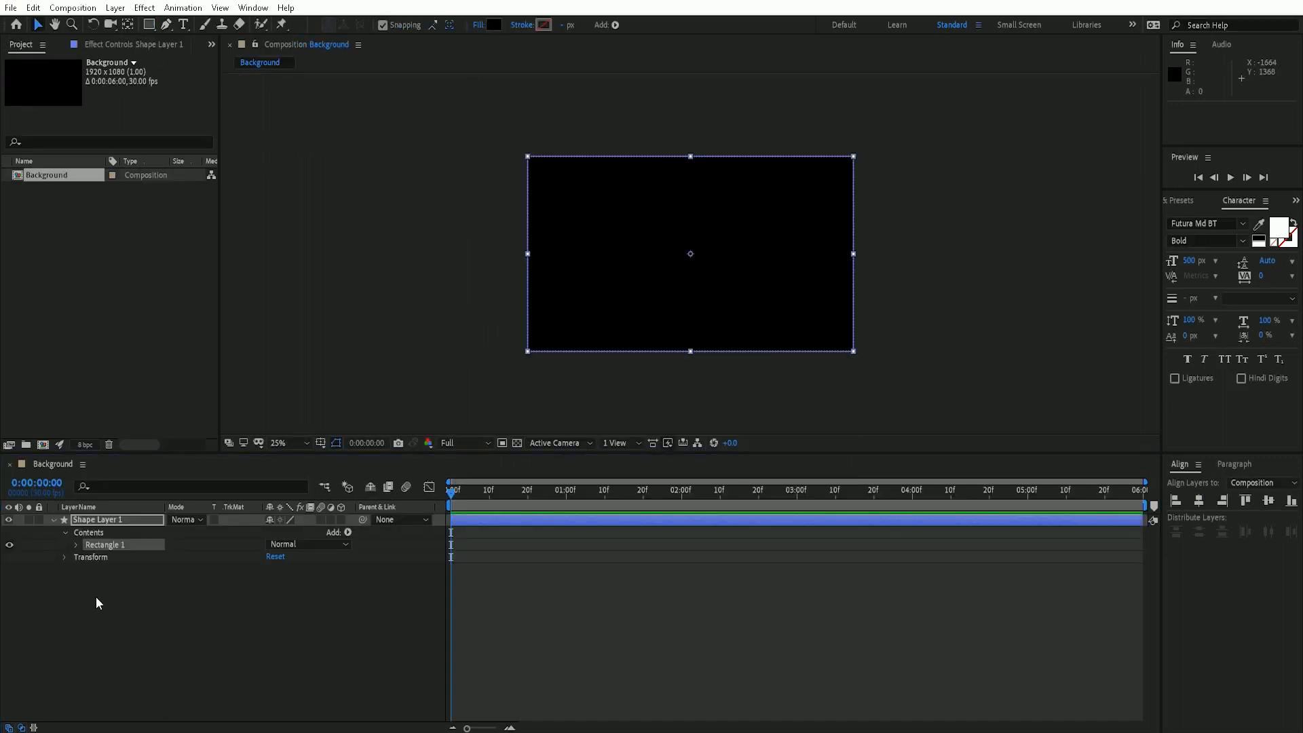
left_click(54, 520)
left_click(144, 519)
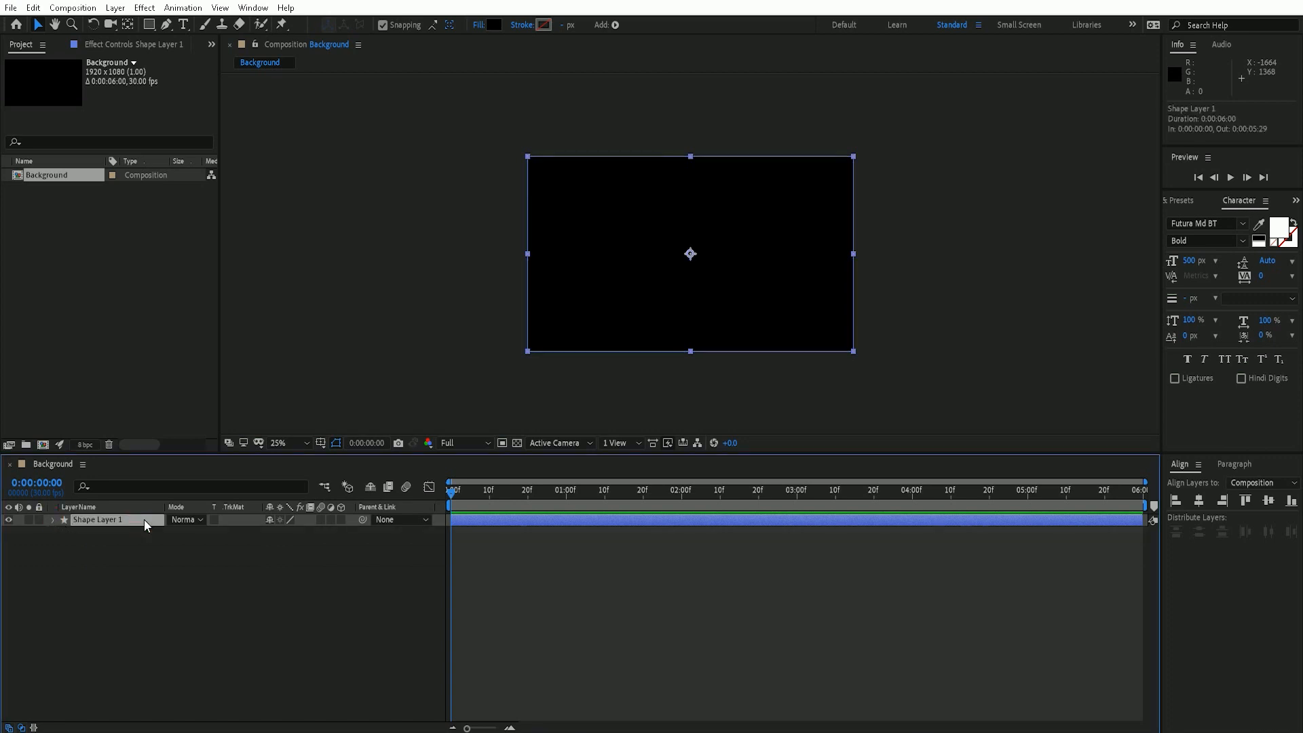
key("Return")
type("an")
type("y background")
key("Return")
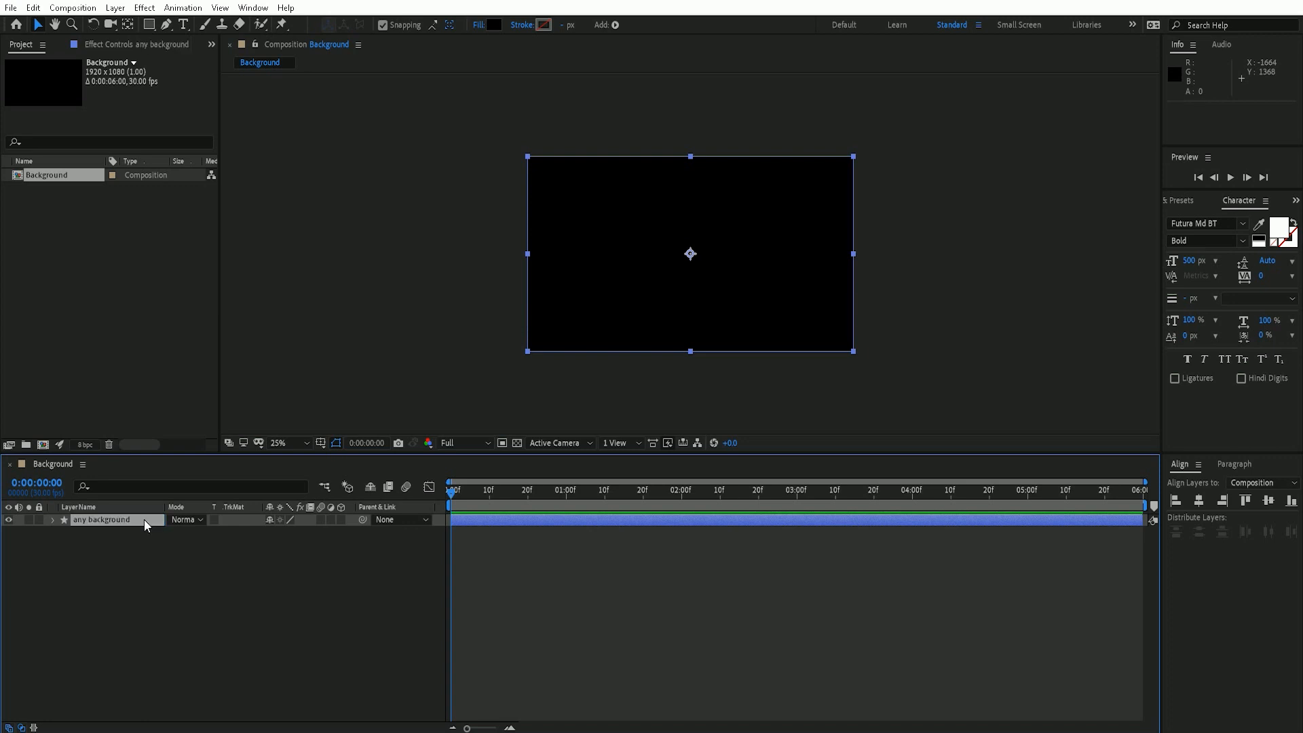
left_click(117, 567)
left_click(39, 519)
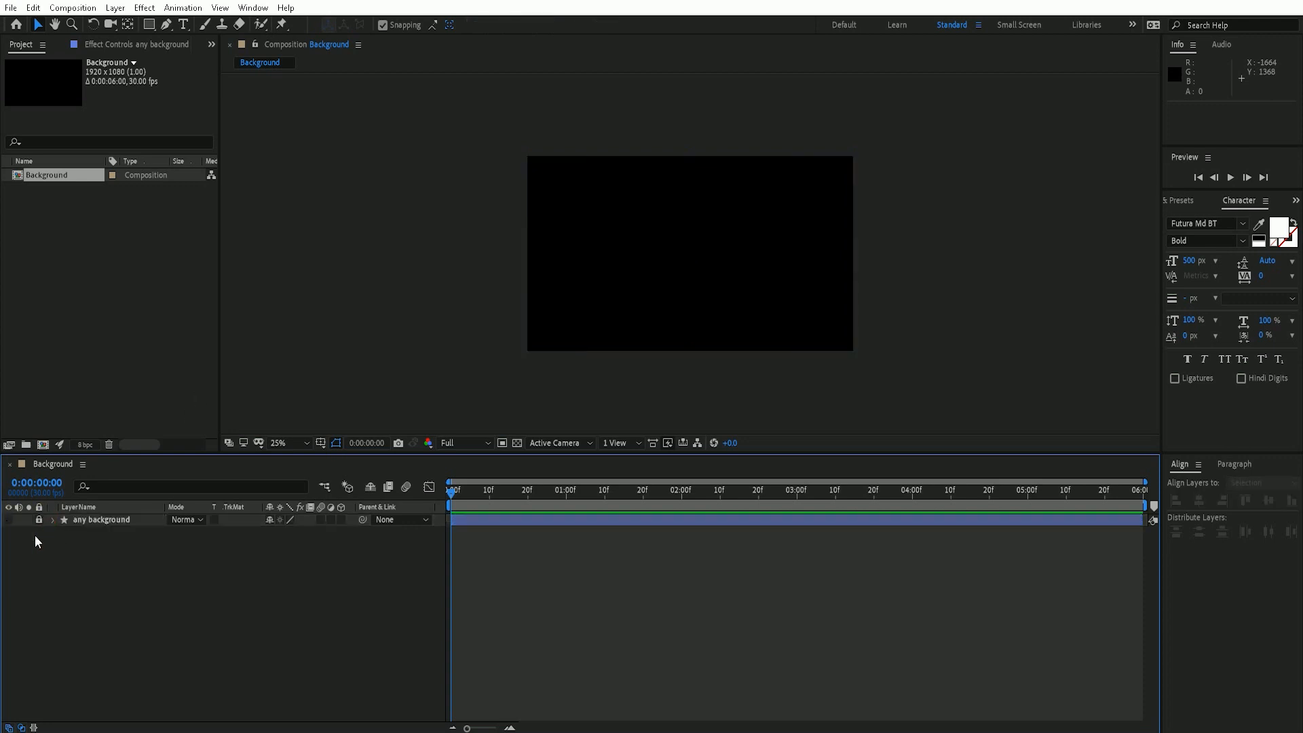
Step: Add a new text layer reading "TEXT" above the background layer
right_click(120, 555)
mouse_move(267, 564)
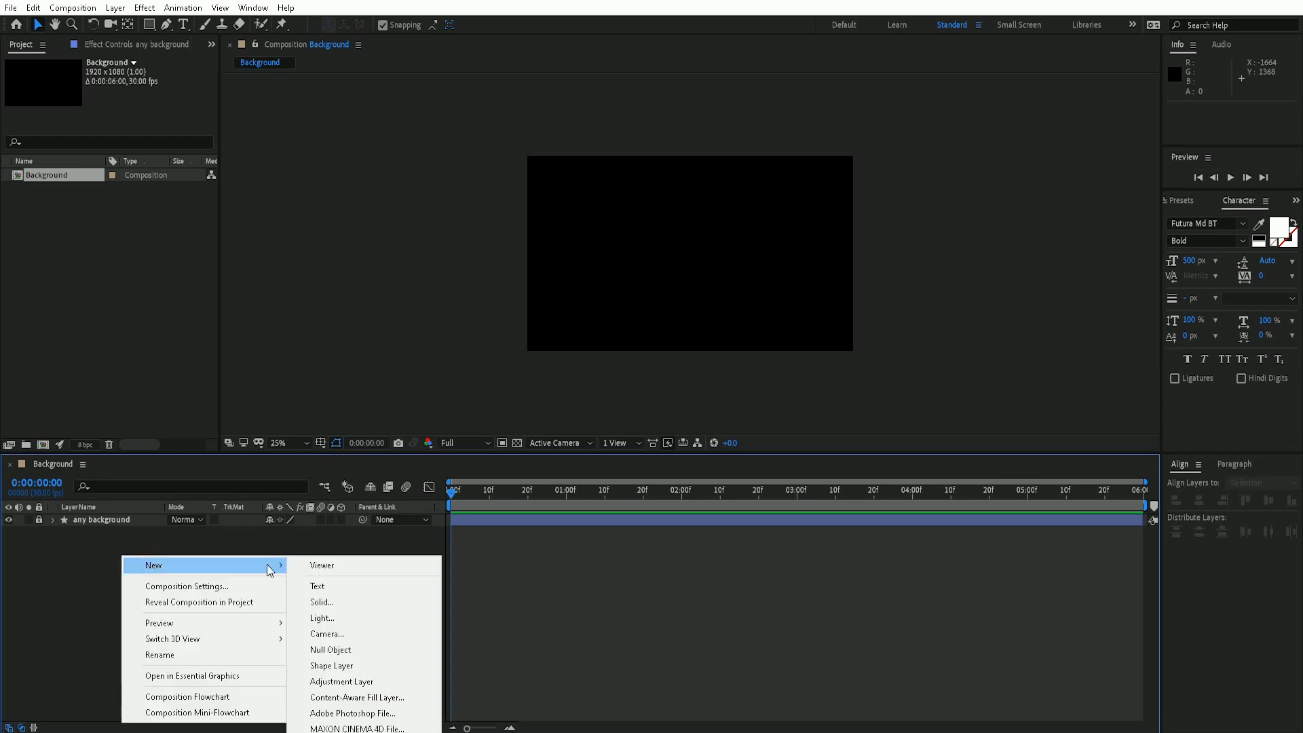
left_click(332, 588)
type("TEXT")
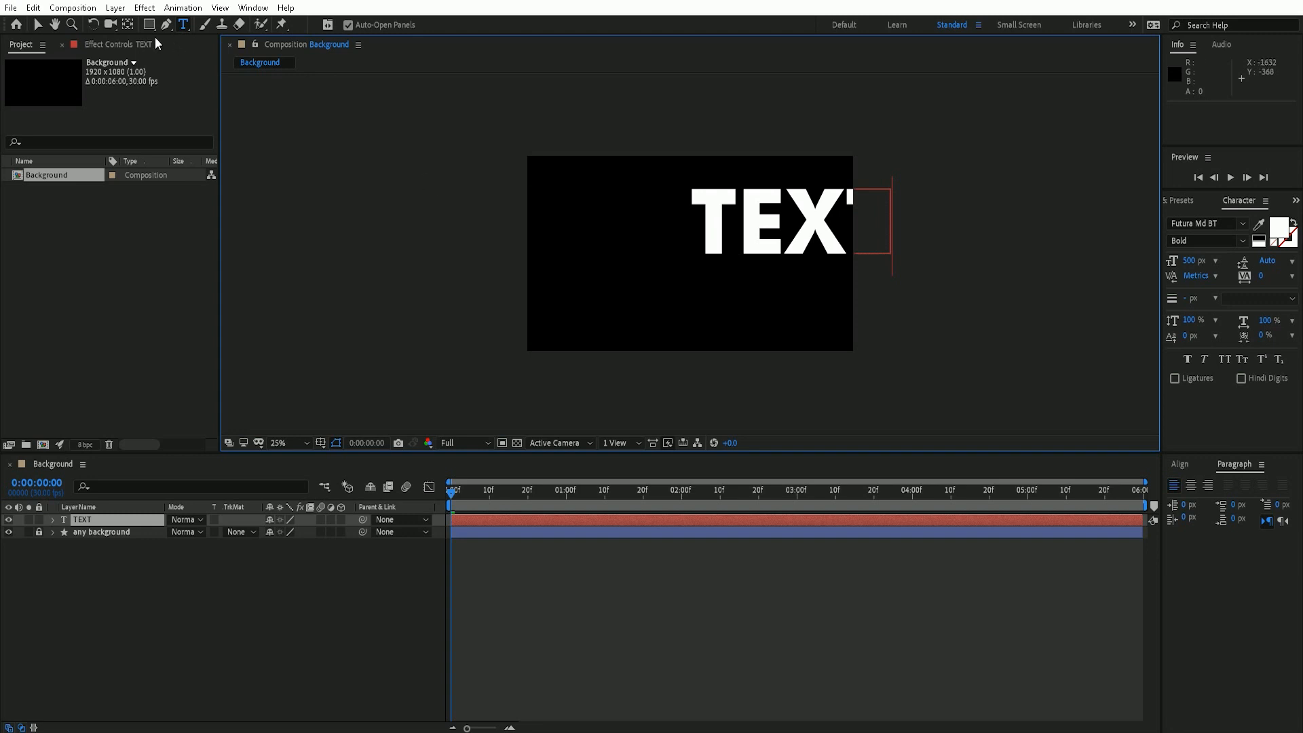
left_click(37, 25)
Step: Center the TEXT layer horizontally and vertically in the composition and move its anchor point to the middle of the word
left_click(1180, 464)
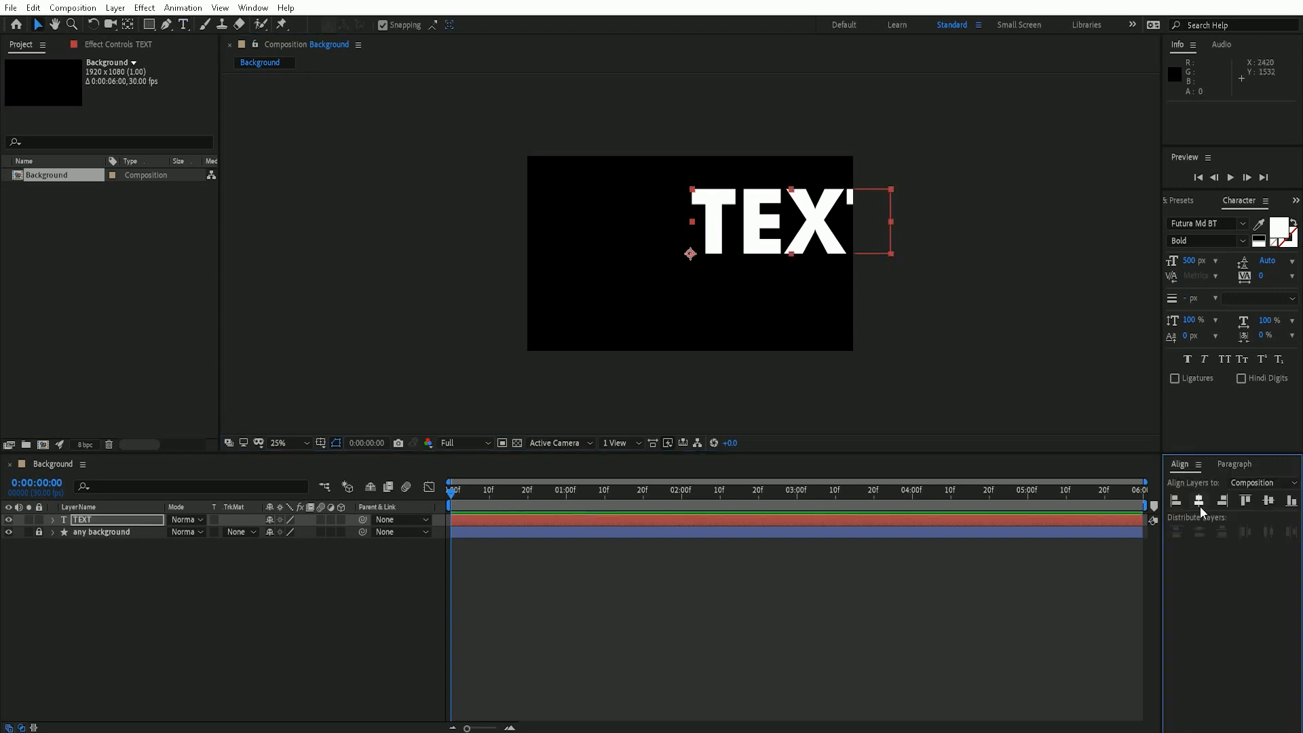
left_click(1200, 500)
left_click(1268, 501)
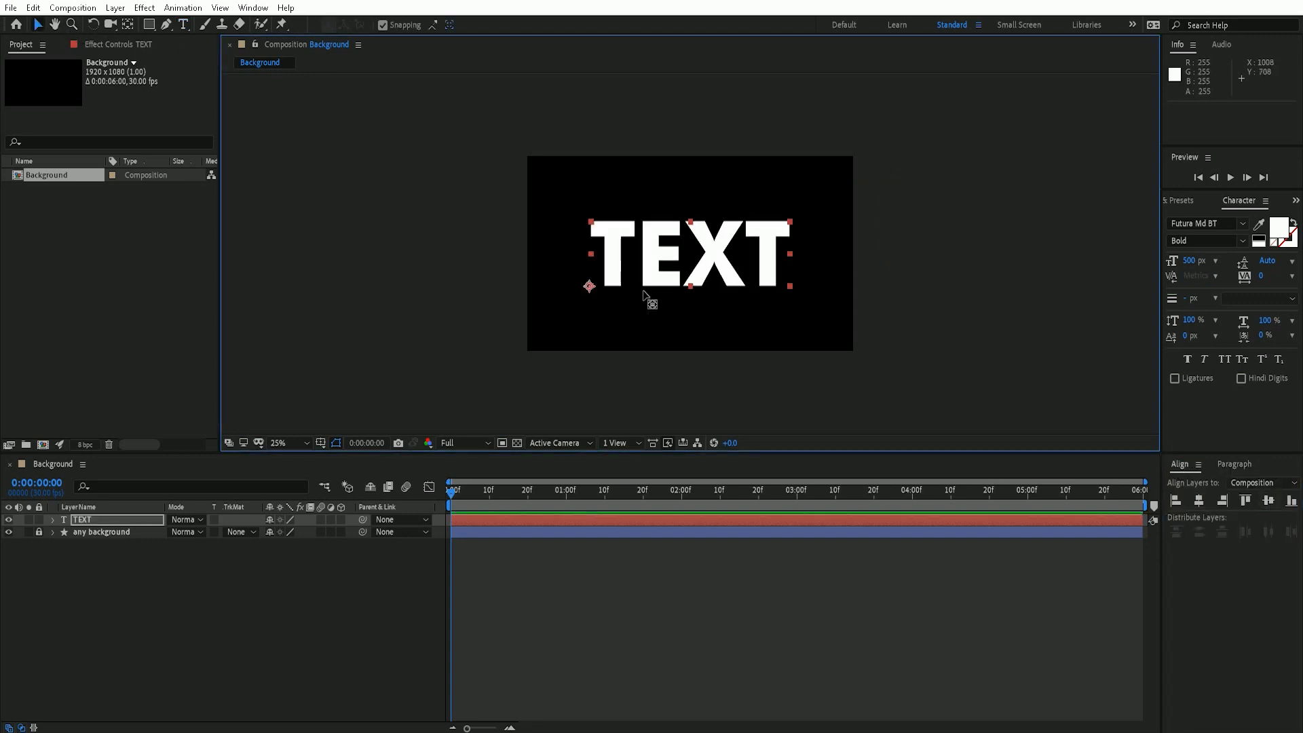
key("y")
left_click_drag(589, 286, 690, 254)
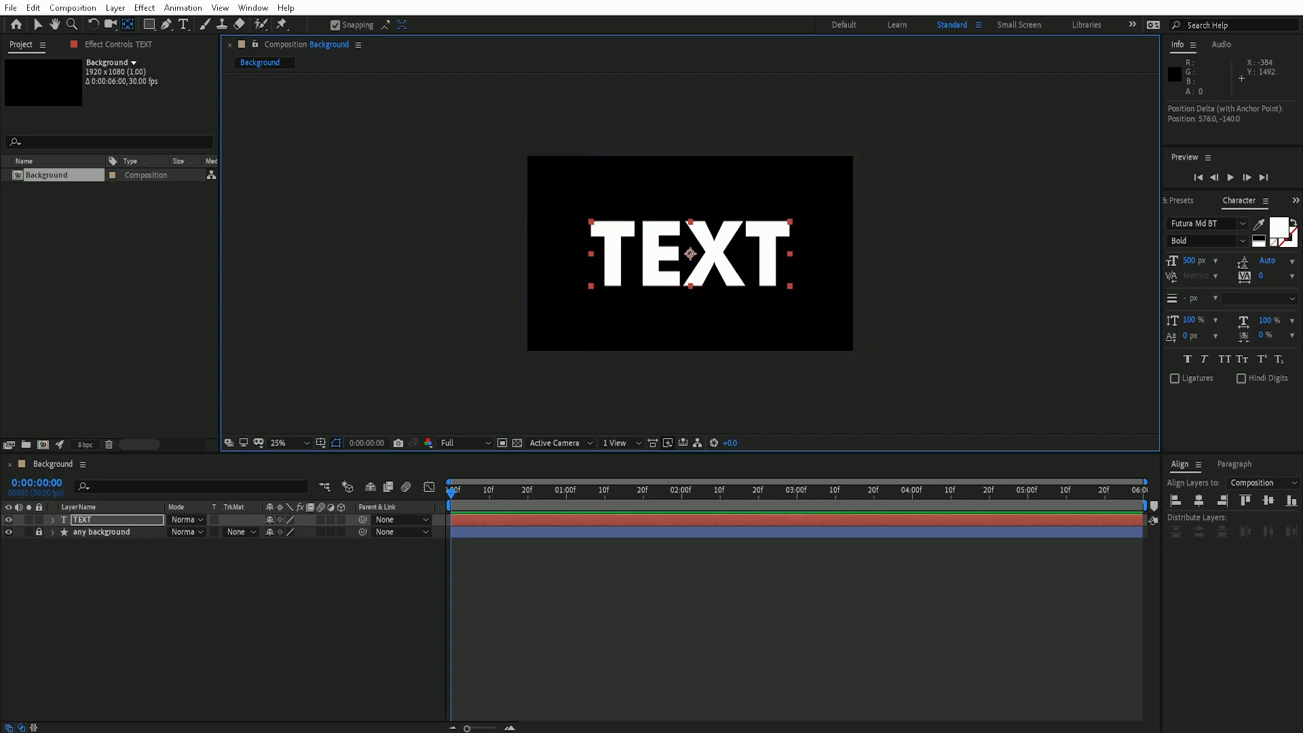
Step: Show the title/action safe guides in the composition view
left_click(321, 446)
left_click(377, 460)
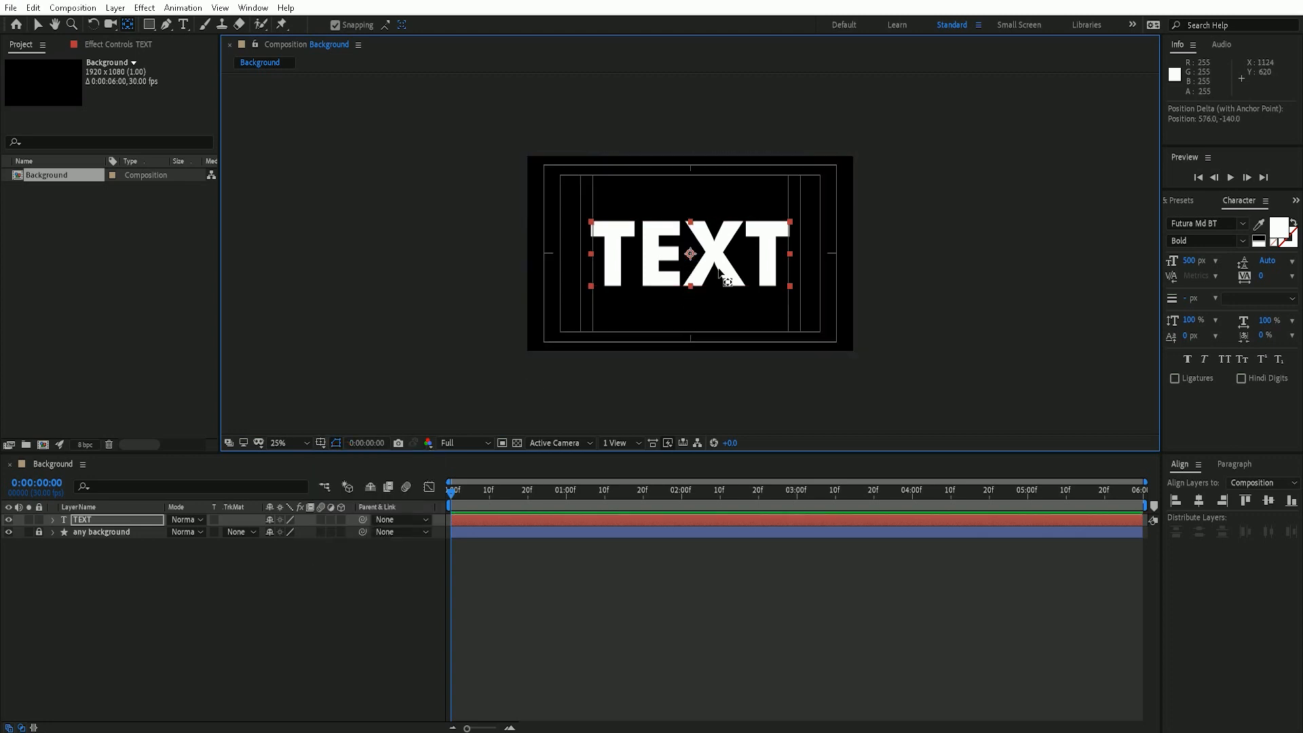
left_click(105, 645)
Step: Duplicate the TEXT layer and change the copy's wording to "AFTER"
left_click(124, 519)
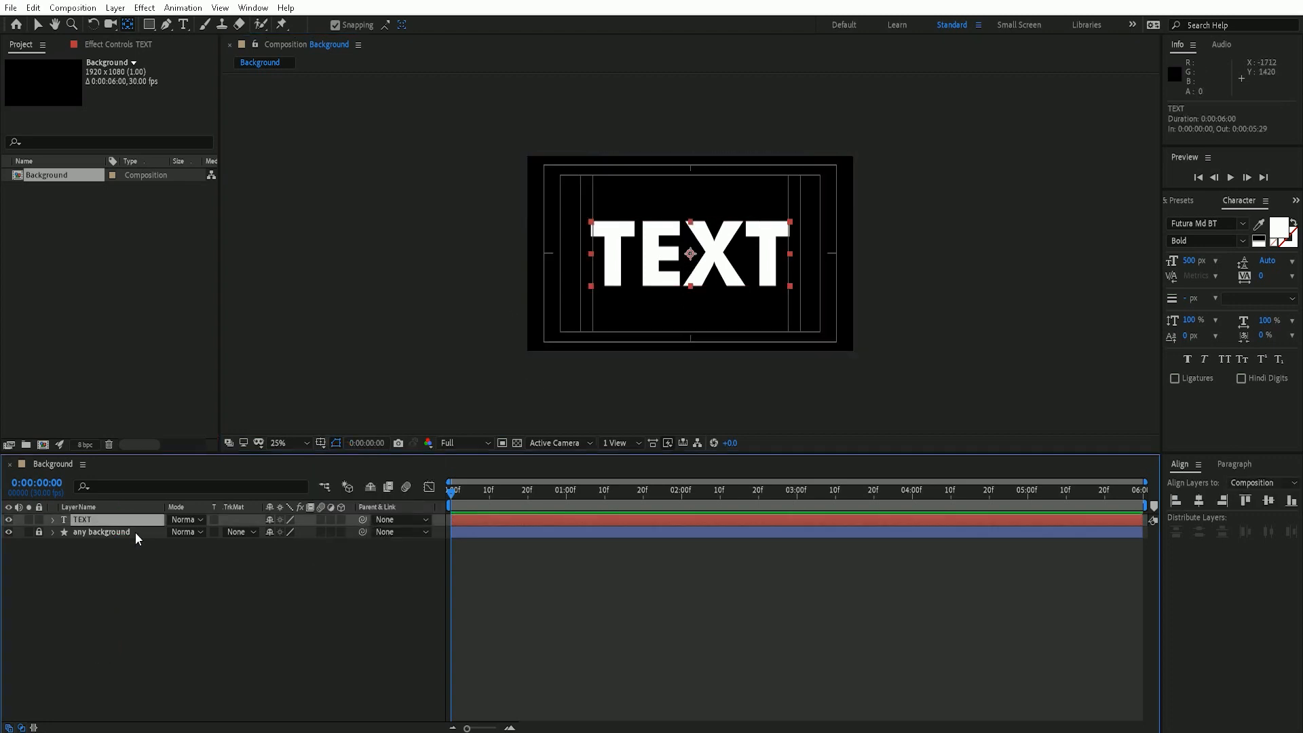
key("ctrl+d")
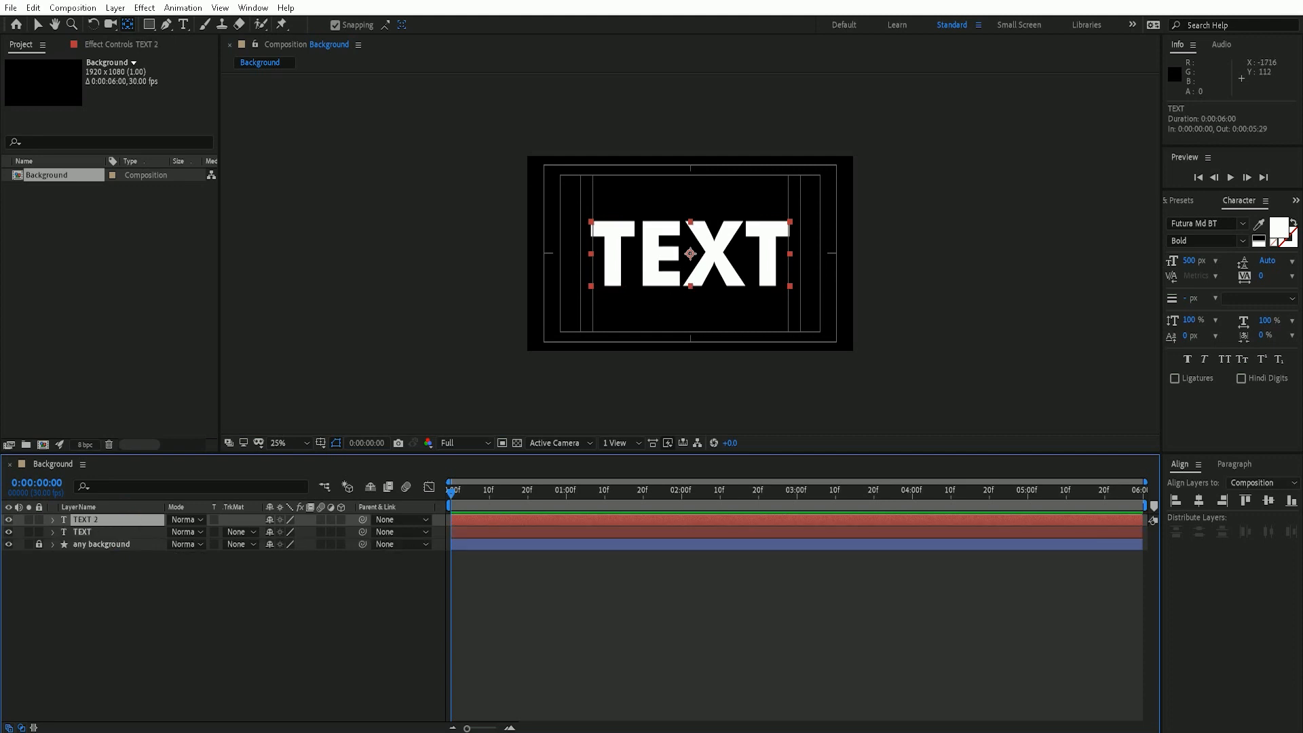
key("ctrl+t")
double_click(719, 262)
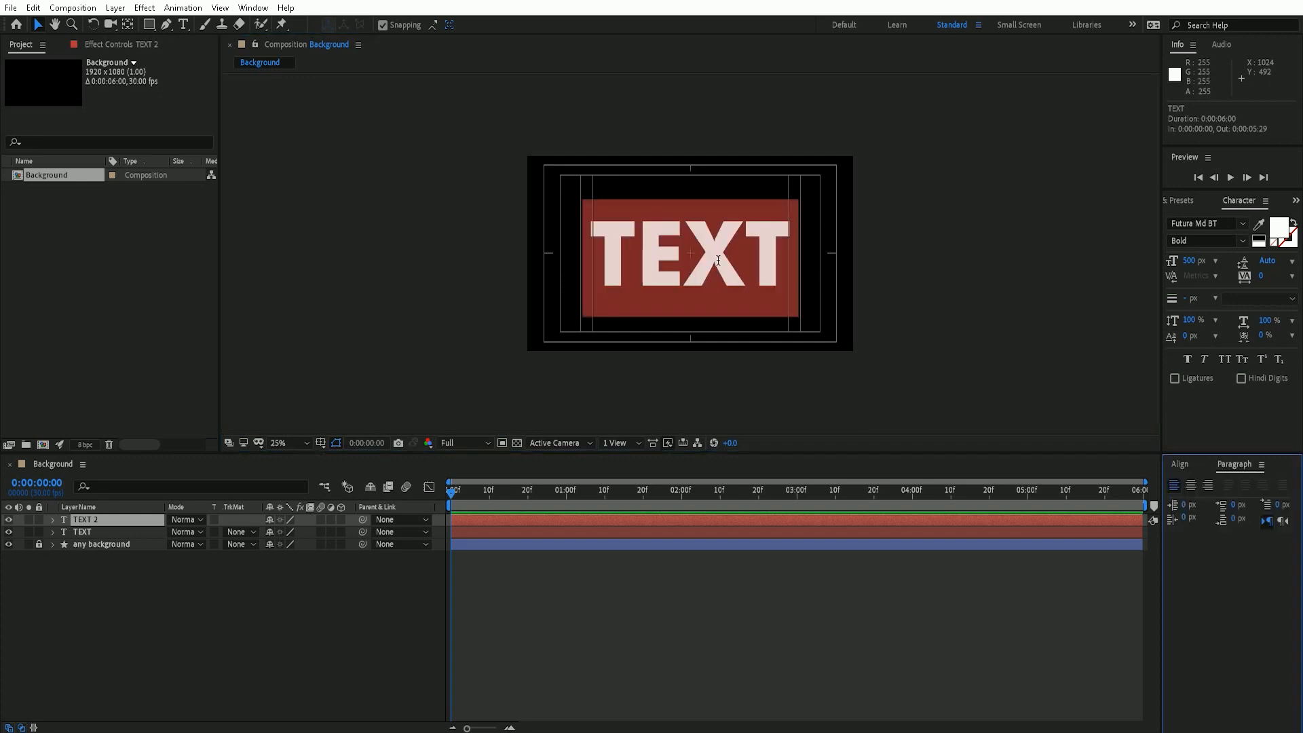
type("AFTER")
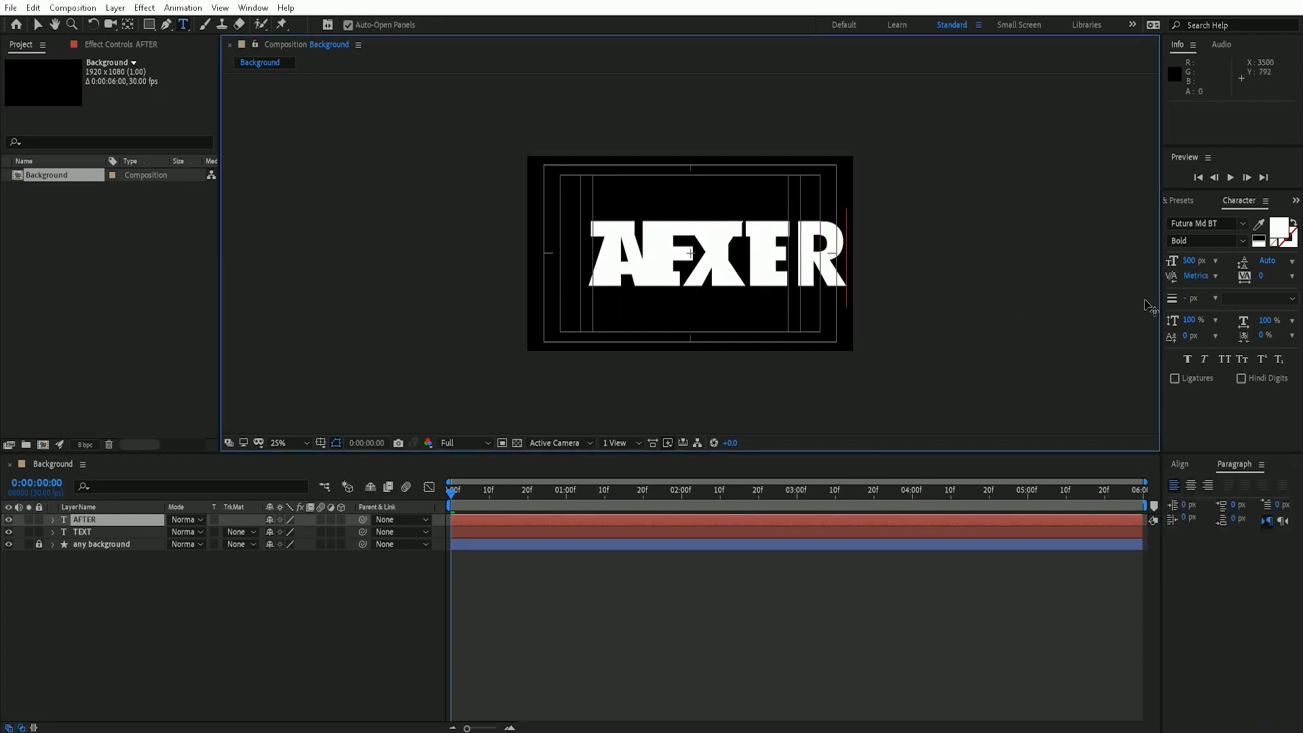
Step: Set the font style of the whole word AFTER to Medium
key("ctrl+a")
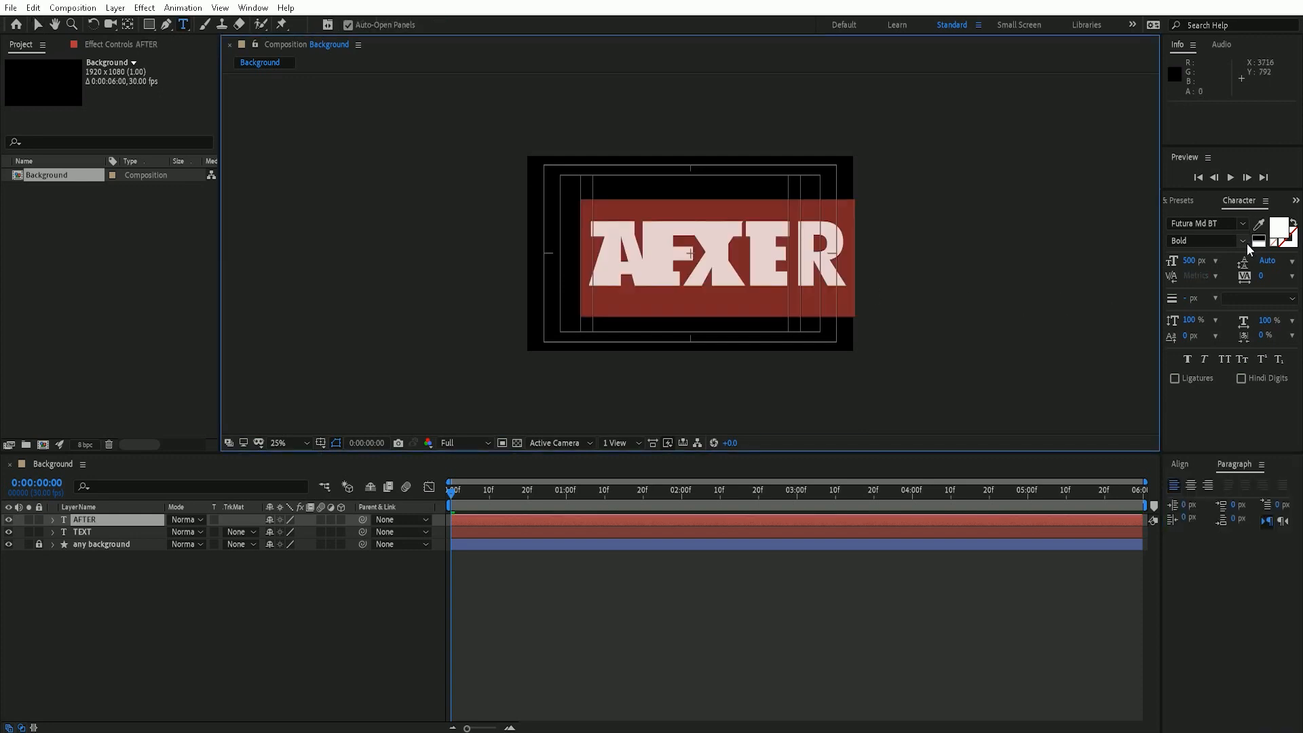
left_click(1244, 241)
left_click(1211, 263)
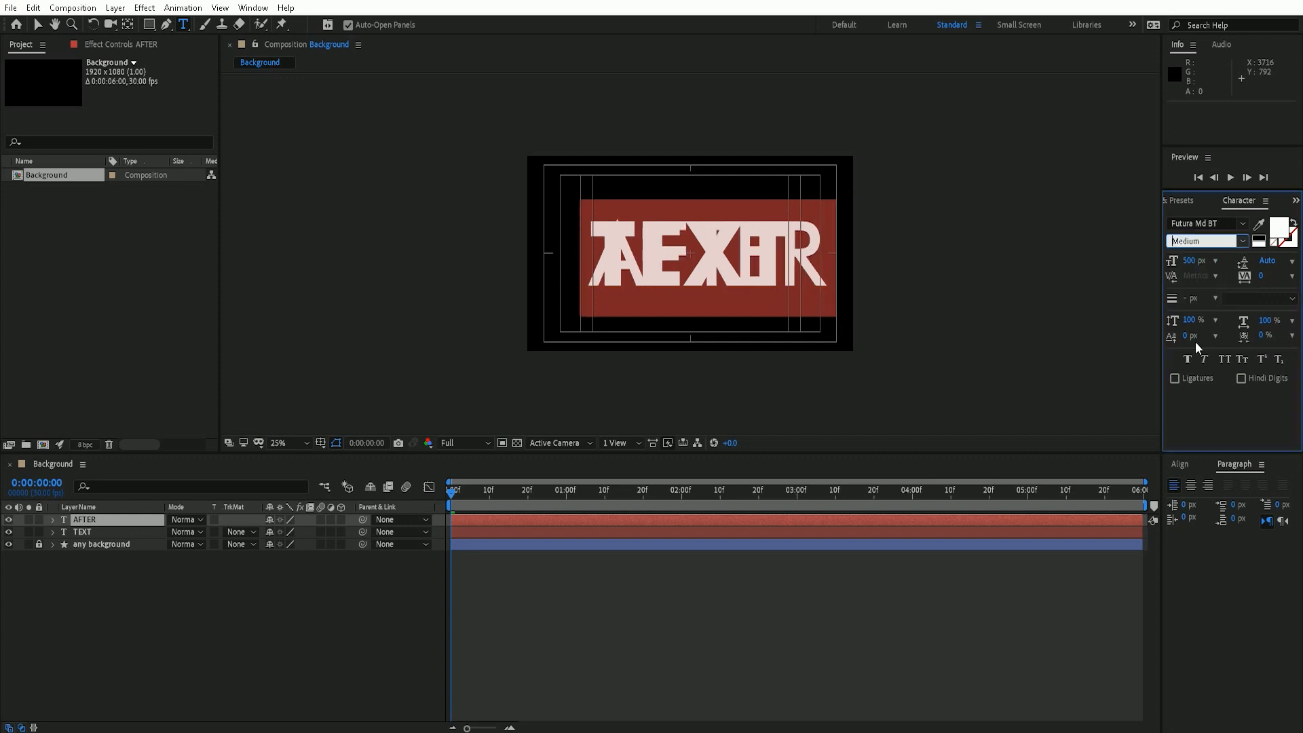
Step: Center the AFTER layer horizontally and align it to the composition's top edge
left_click(1191, 467)
left_click(1195, 502)
left_click(35, 25)
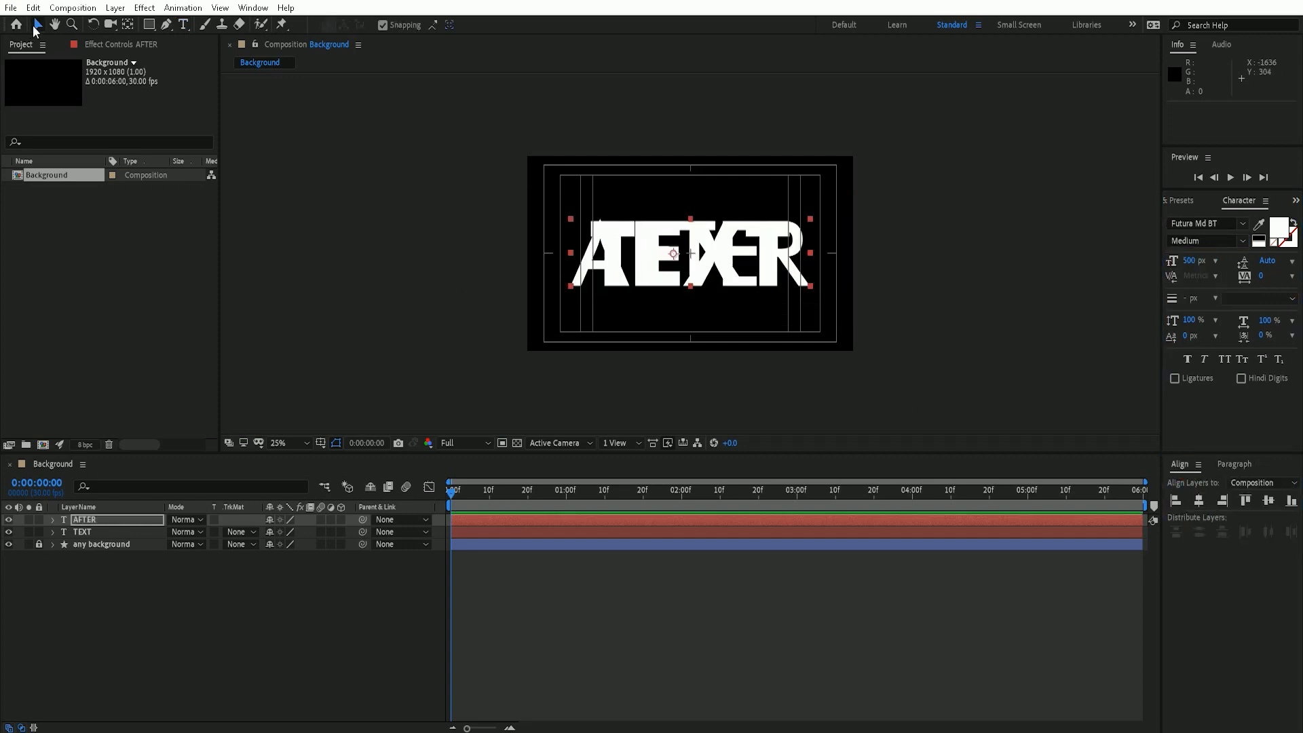
left_click(1245, 500)
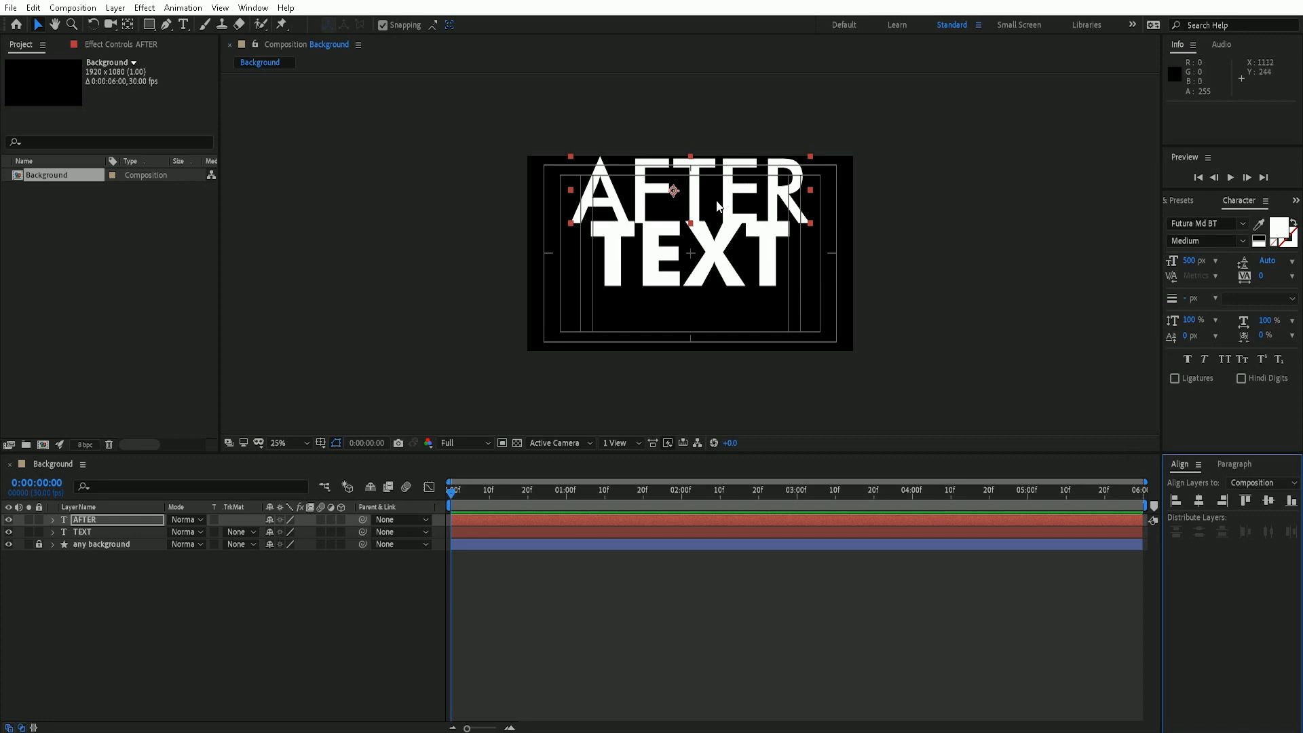
Step: Move the anchor point of the AFTER layer to the center of the word
key("y")
left_click_drag(673, 191, 689, 190)
left_click(38, 25)
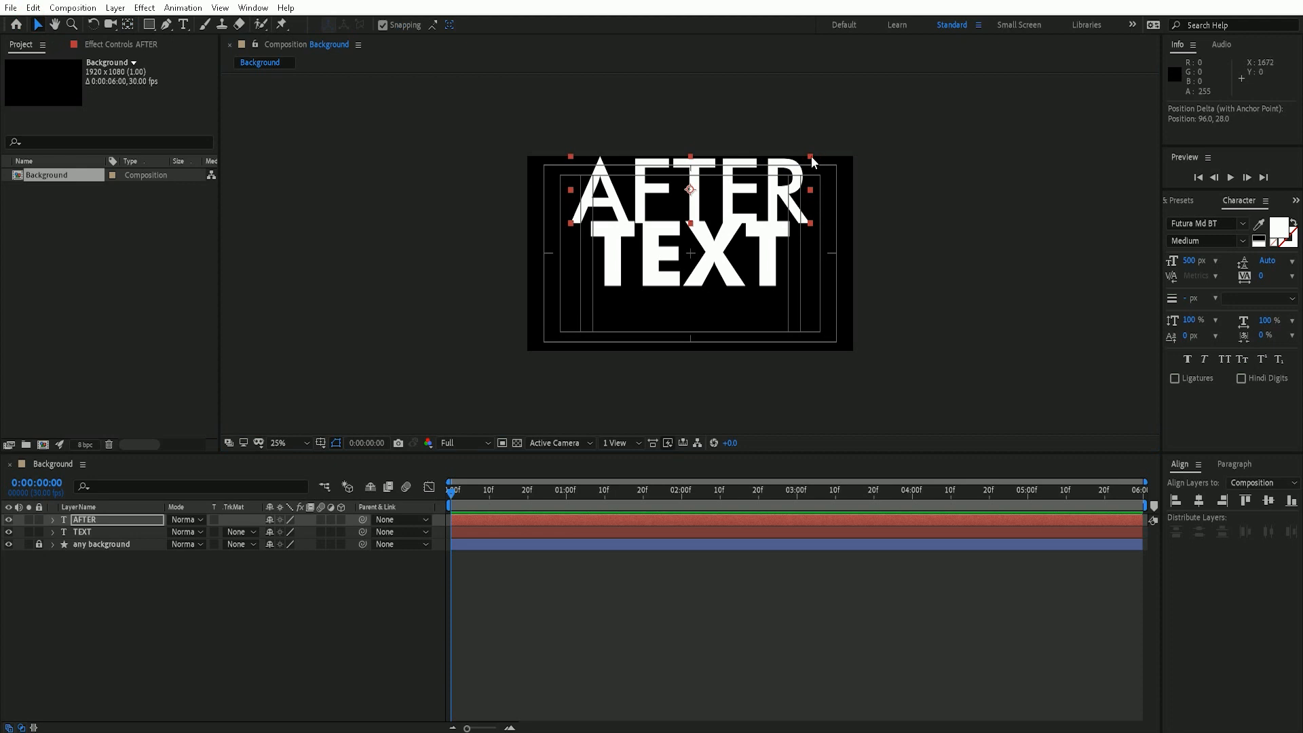
Step: Scale the AFTER text down to about 61% and shift it about 24 px down, just above TEXT
left_click_drag(811, 157, 789, 169)
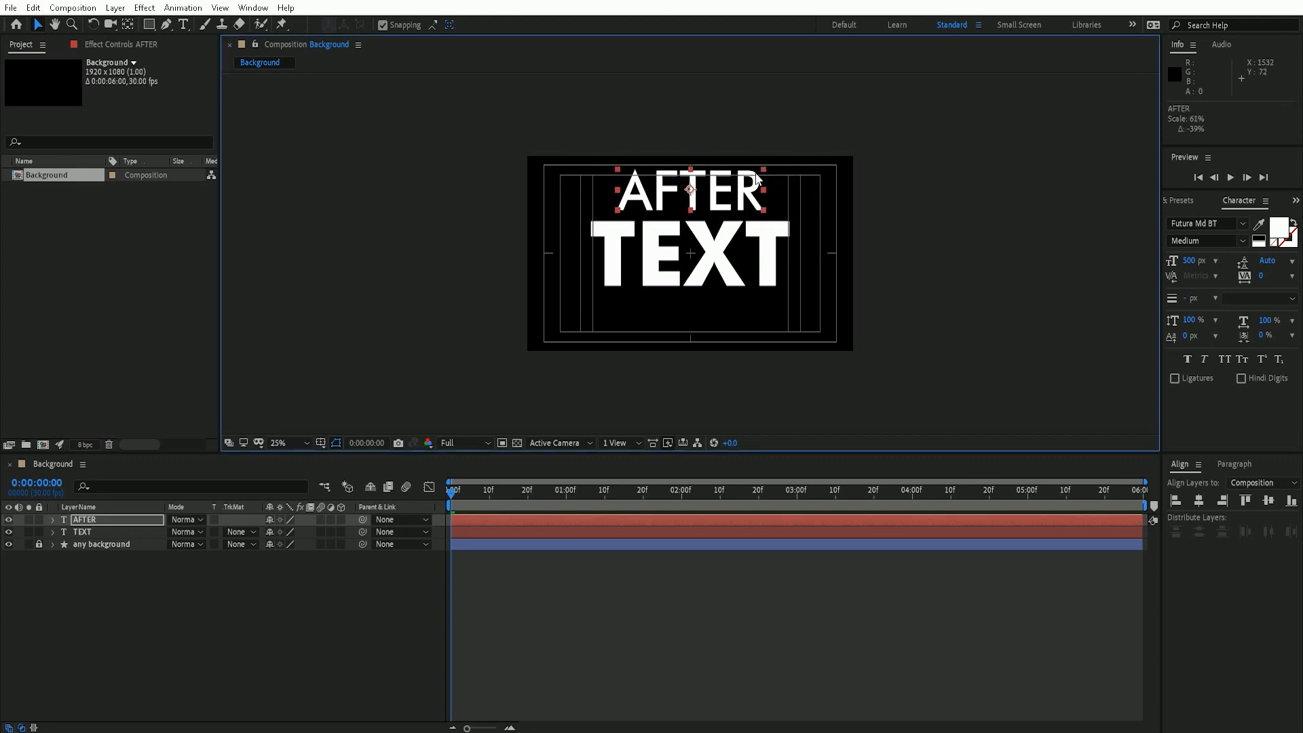
scroll(713, 189, "up", 1)
left_click_drag(715, 189, 716, 197)
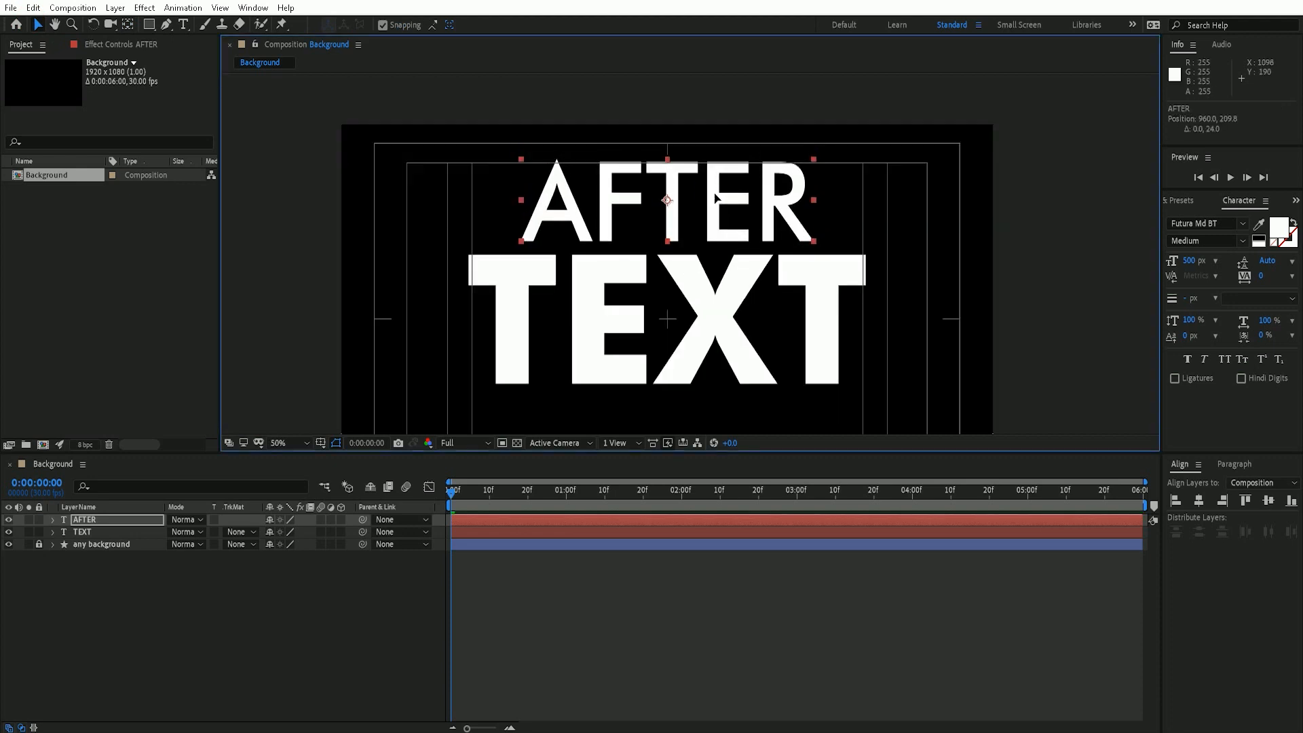
scroll(571, 281, "down", 1)
left_click(169, 666)
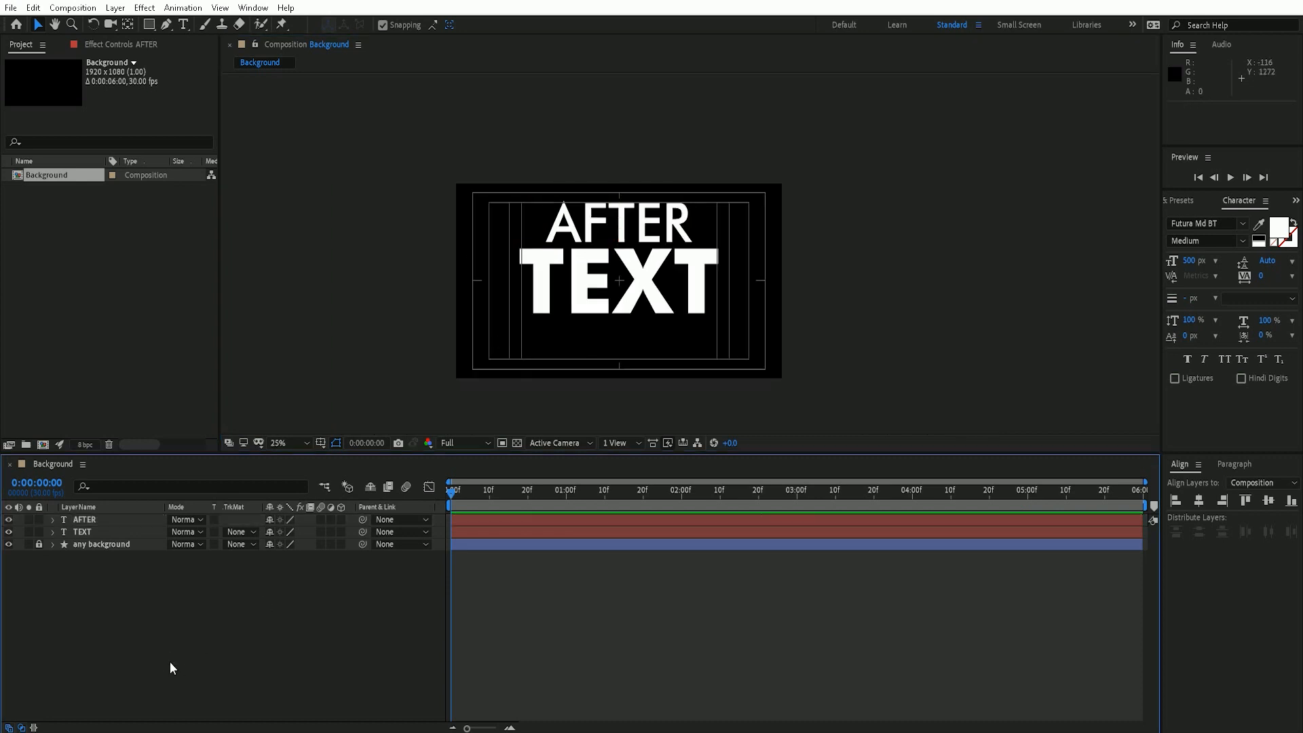
Step: Duplicate the AFTER layer and place the copy between the TEXT and background layers in the layer stack
left_click(105, 518)
key("ctrl+d")
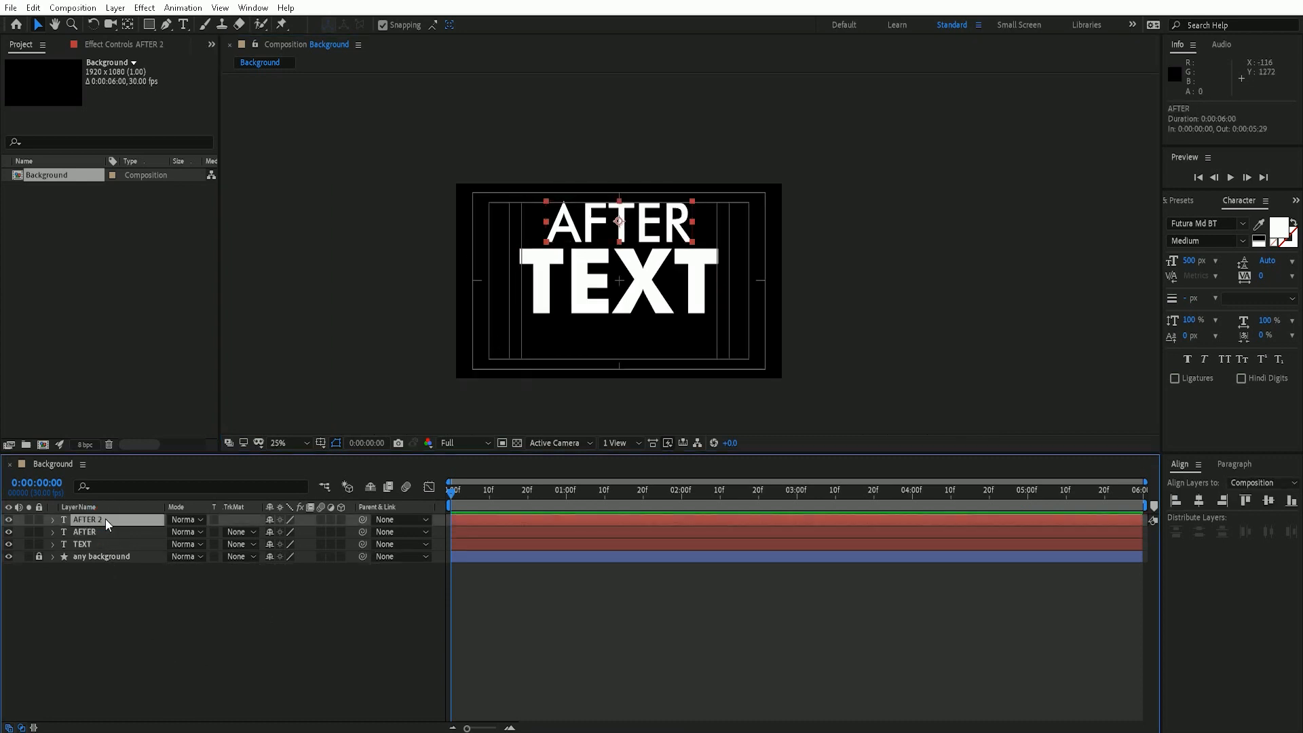
left_click_drag(105, 518, 106, 553)
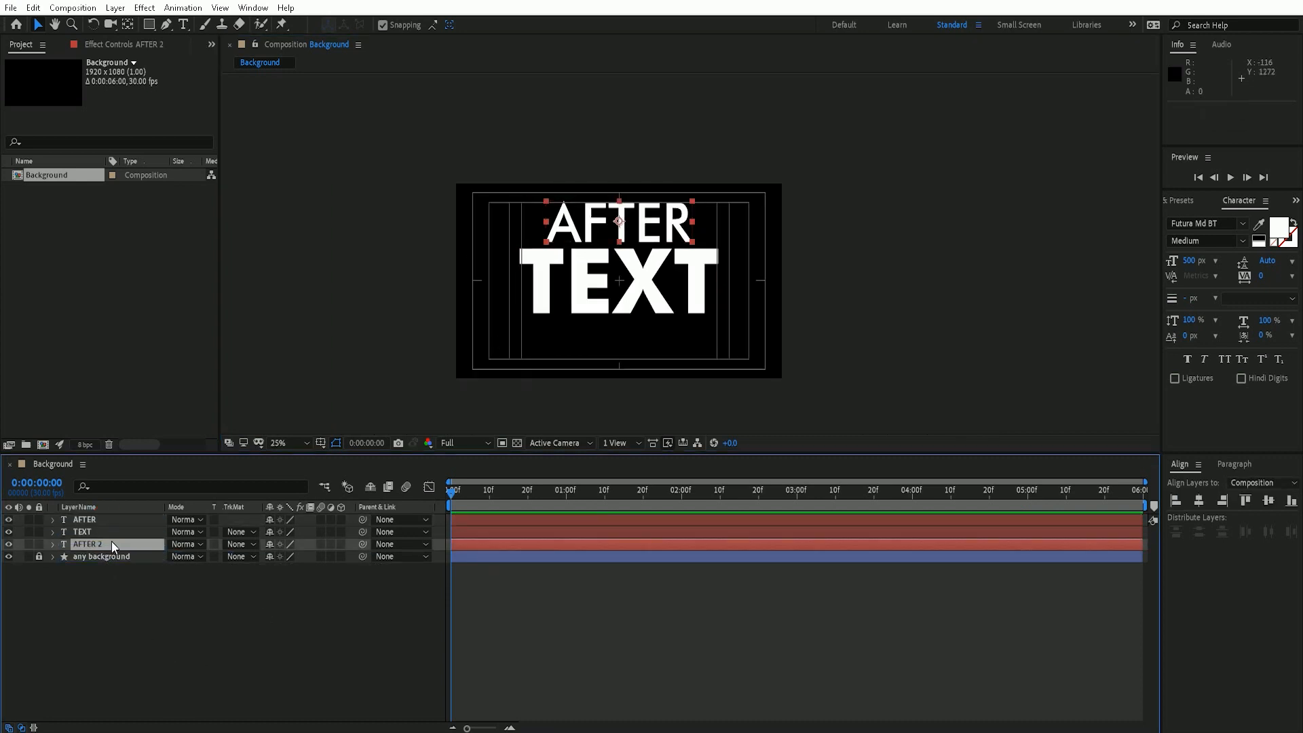
Step: Rename the duplicated AFTER layer as "EFFECT" and deselect it
key("Return")
type("EFFECT")
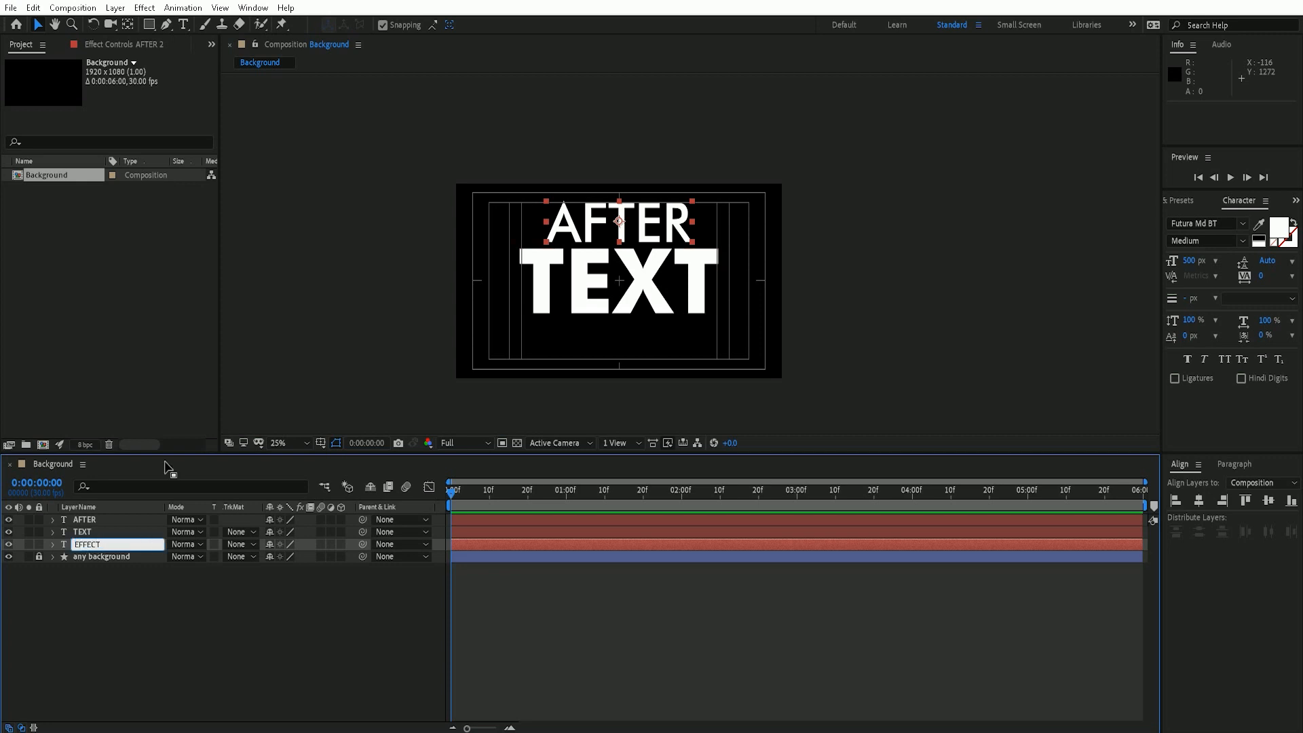
left_click_drag(114, 544, 46, 557)
left_click(174, 605)
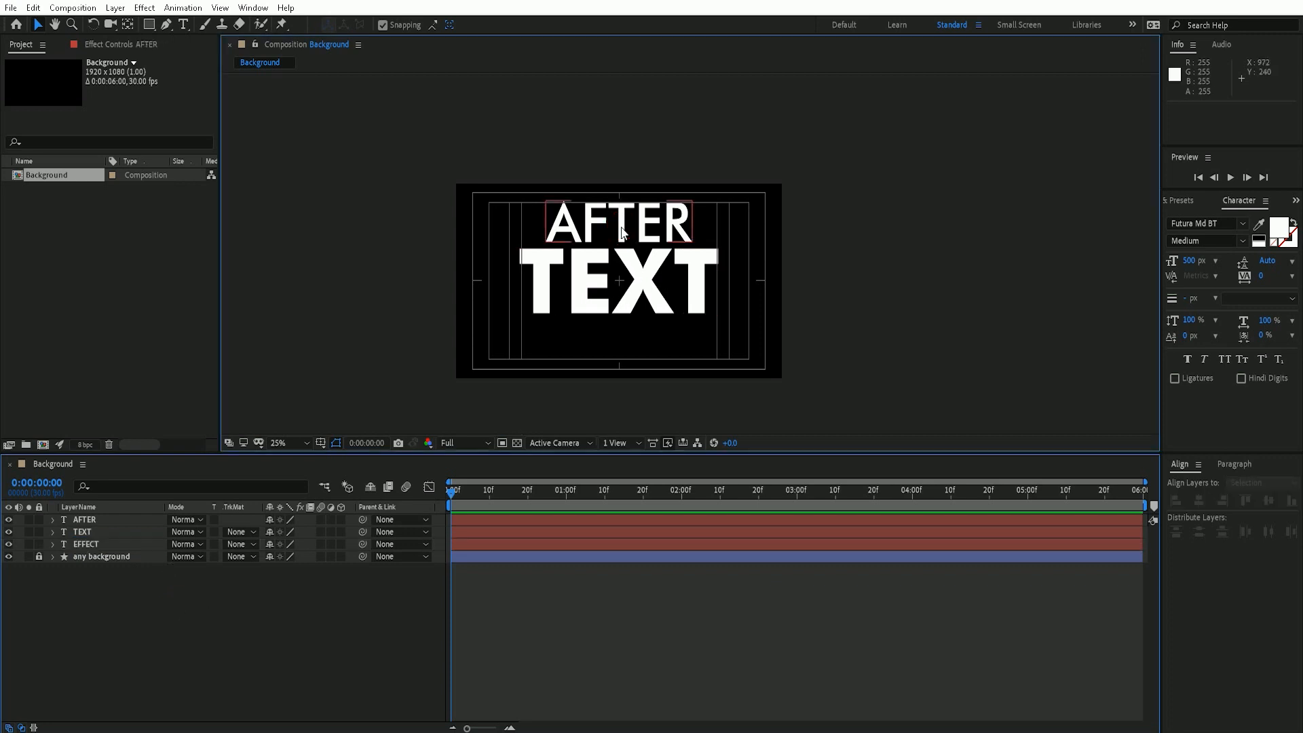
Step: Move the topmost AFTER layer about 644 px down, below TEXT, and change its wording to "EFFECT"
left_click_drag(623, 241, 626, 348)
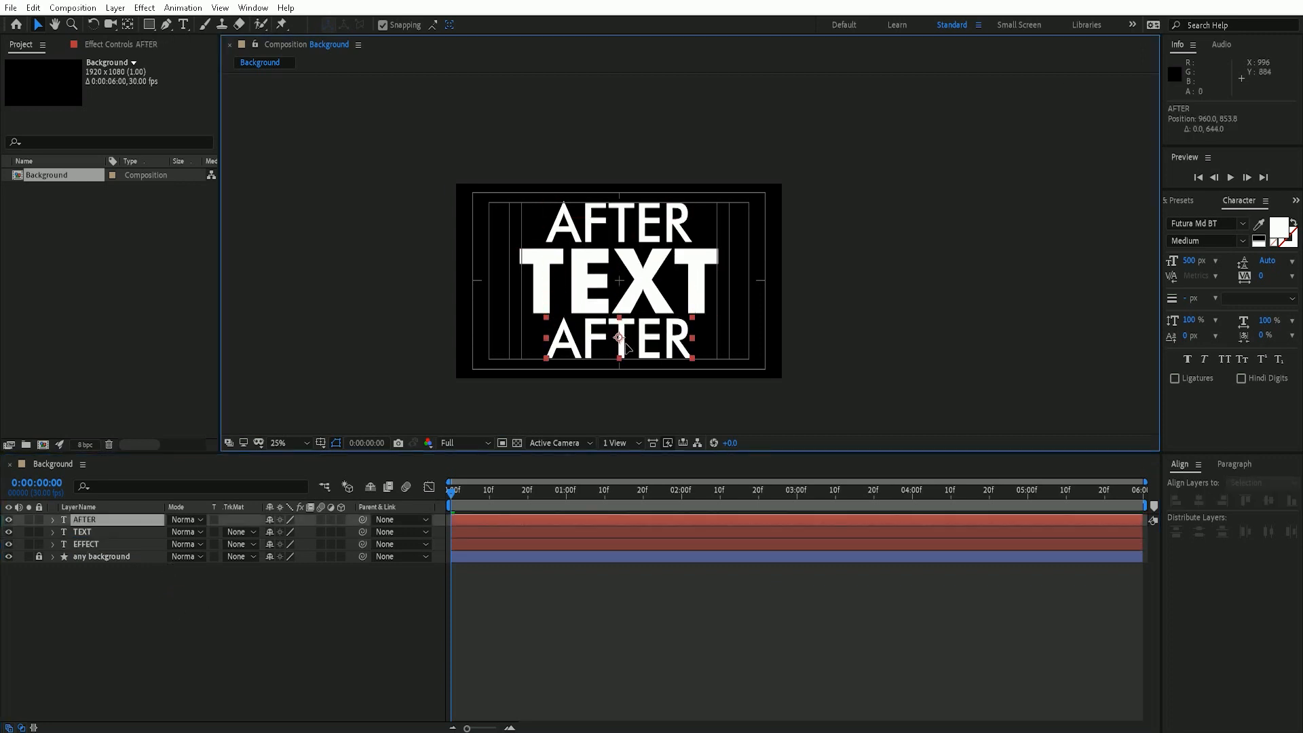
double_click(628, 348)
type("EFFECT 2")
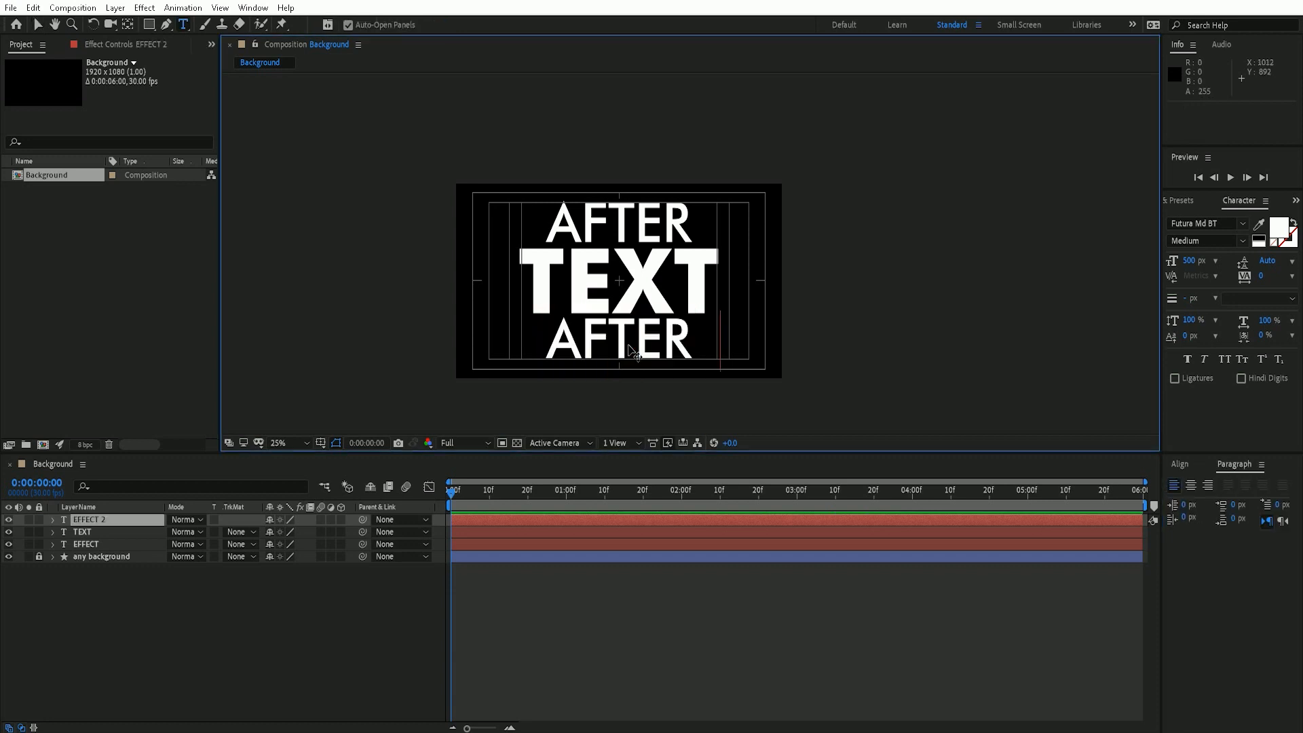
left_click(37, 25)
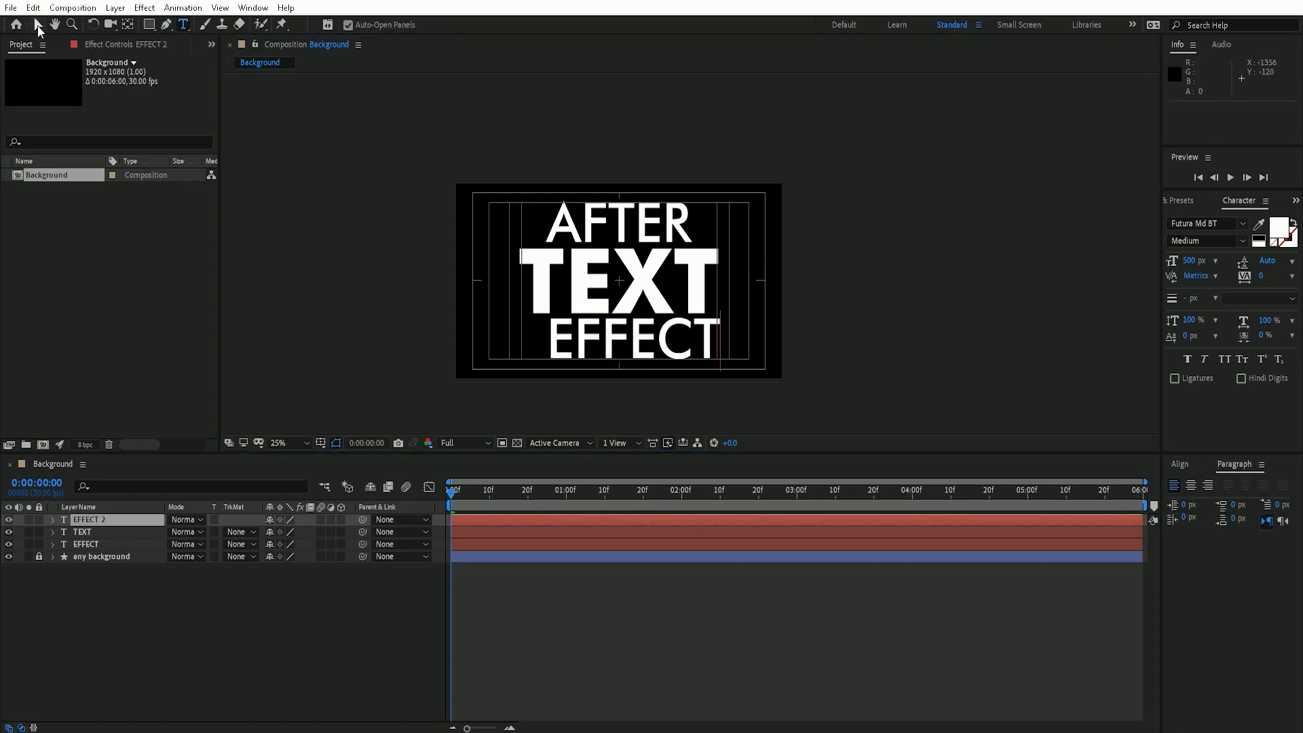
Step: Center the EFFECT text below TEXT horizontally in the composition and move its anchor point to the word's center
left_click(1186, 466)
left_click(1199, 500)
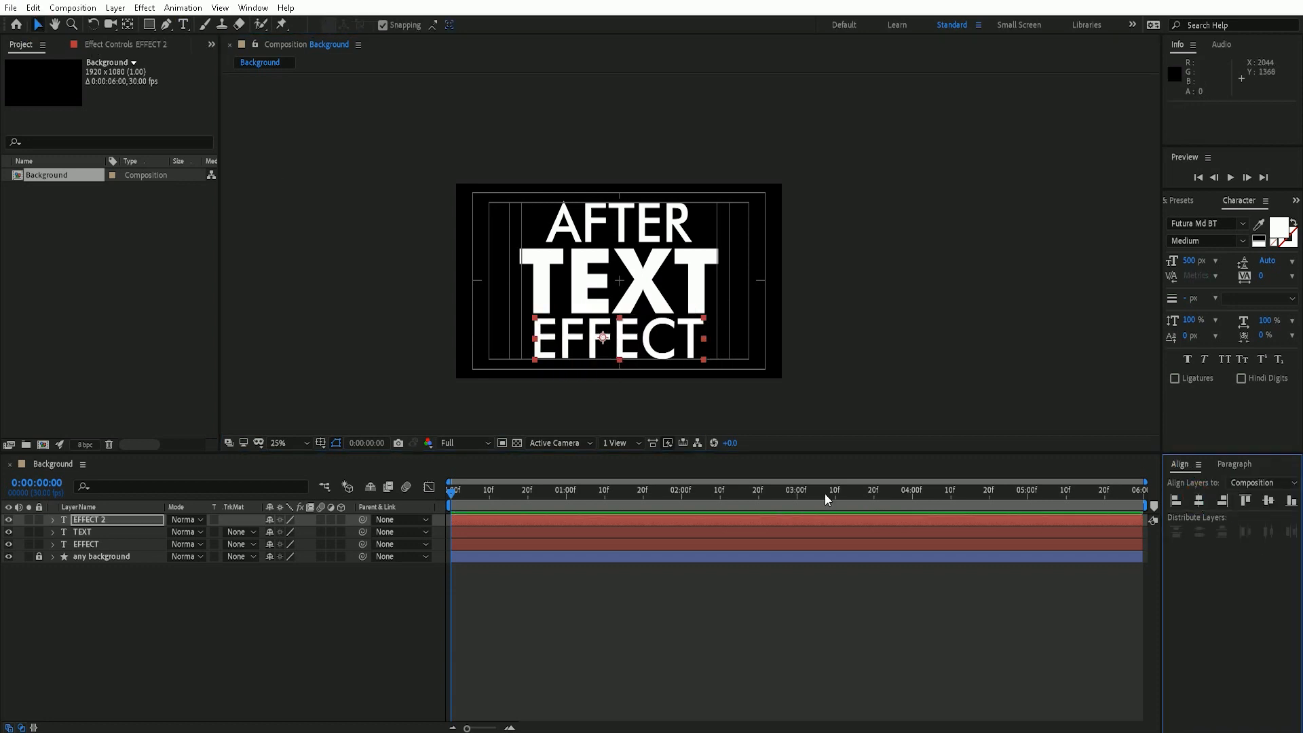
key("y")
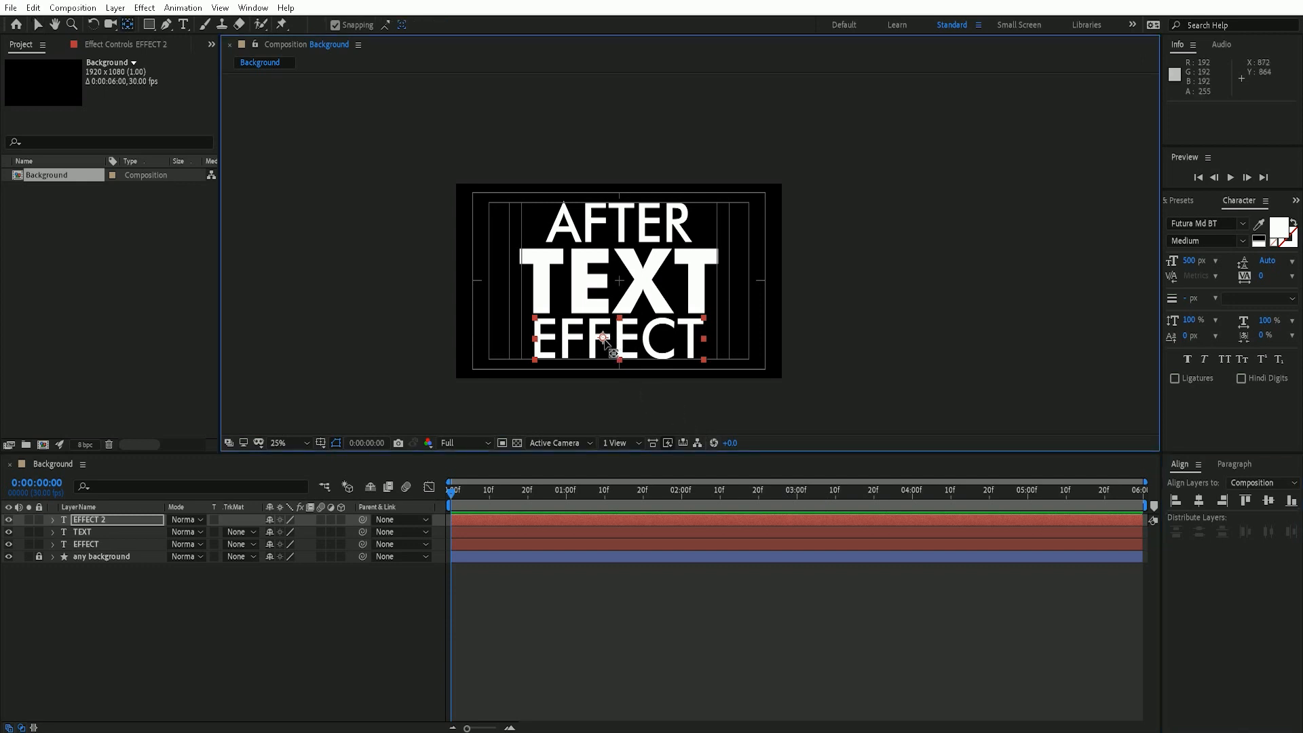
left_click_drag(602, 338, 618, 338)
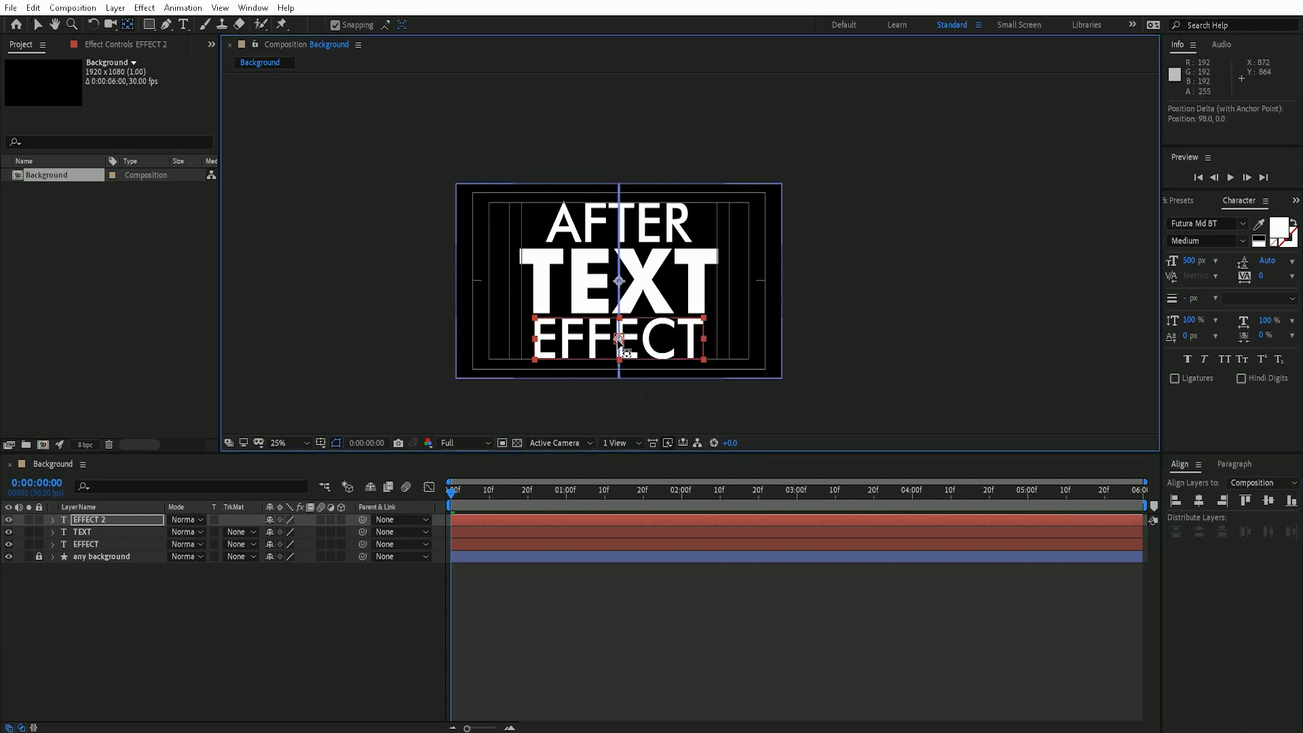
left_click(363, 584)
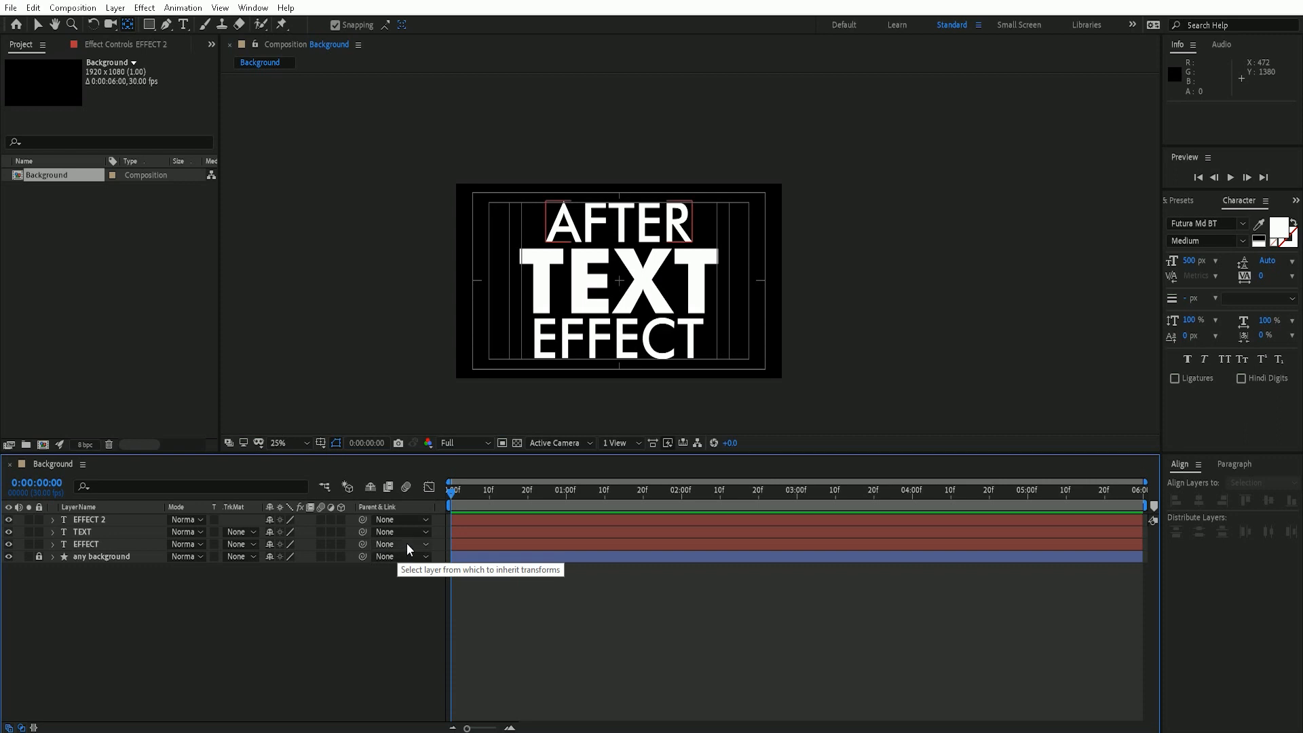
Step: Add Position keyframes at 2 seconds to all three text layers at their stacked positions
left_click(125, 544)
left_click(128, 520, "shift")
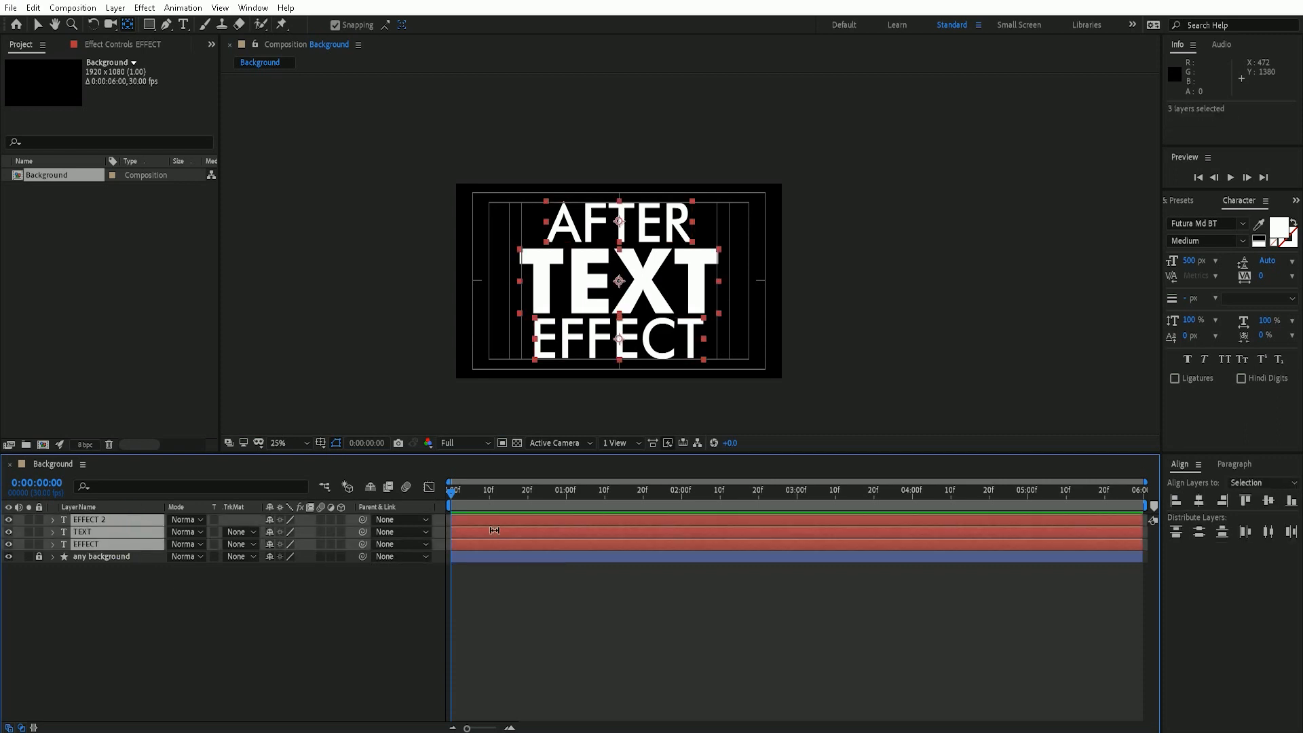
left_click(682, 497)
key("p")
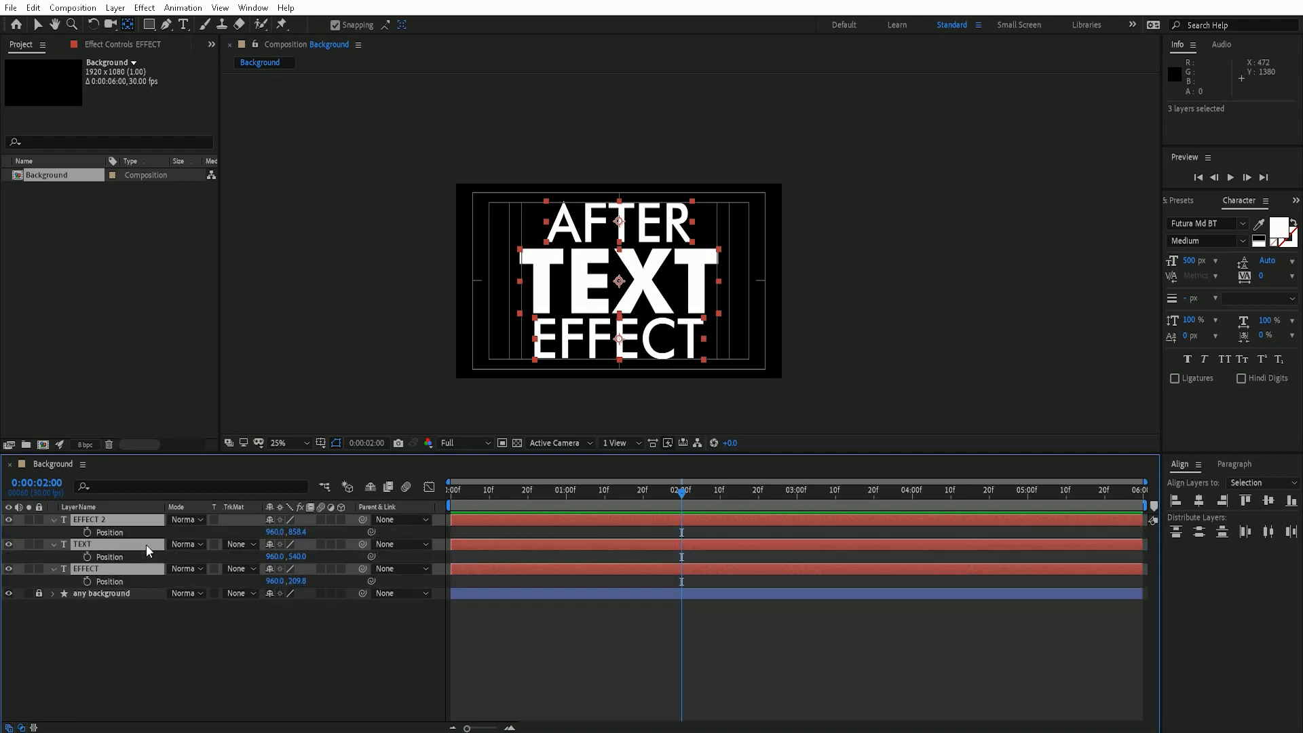
left_click(88, 530)
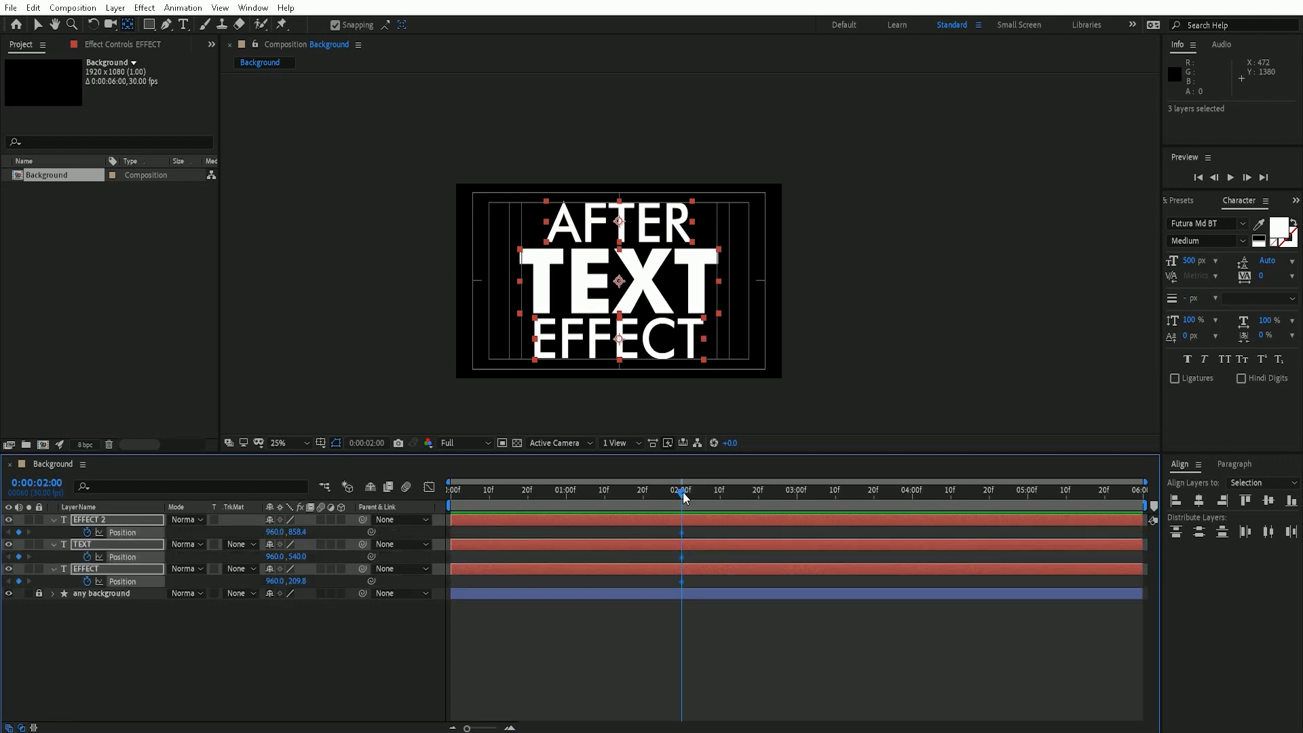
left_click(650, 492)
left_click(255, 640)
Step: At the start of the timeline, move the EFFECT text 376 px straight down, below the composition frame
key("Home")
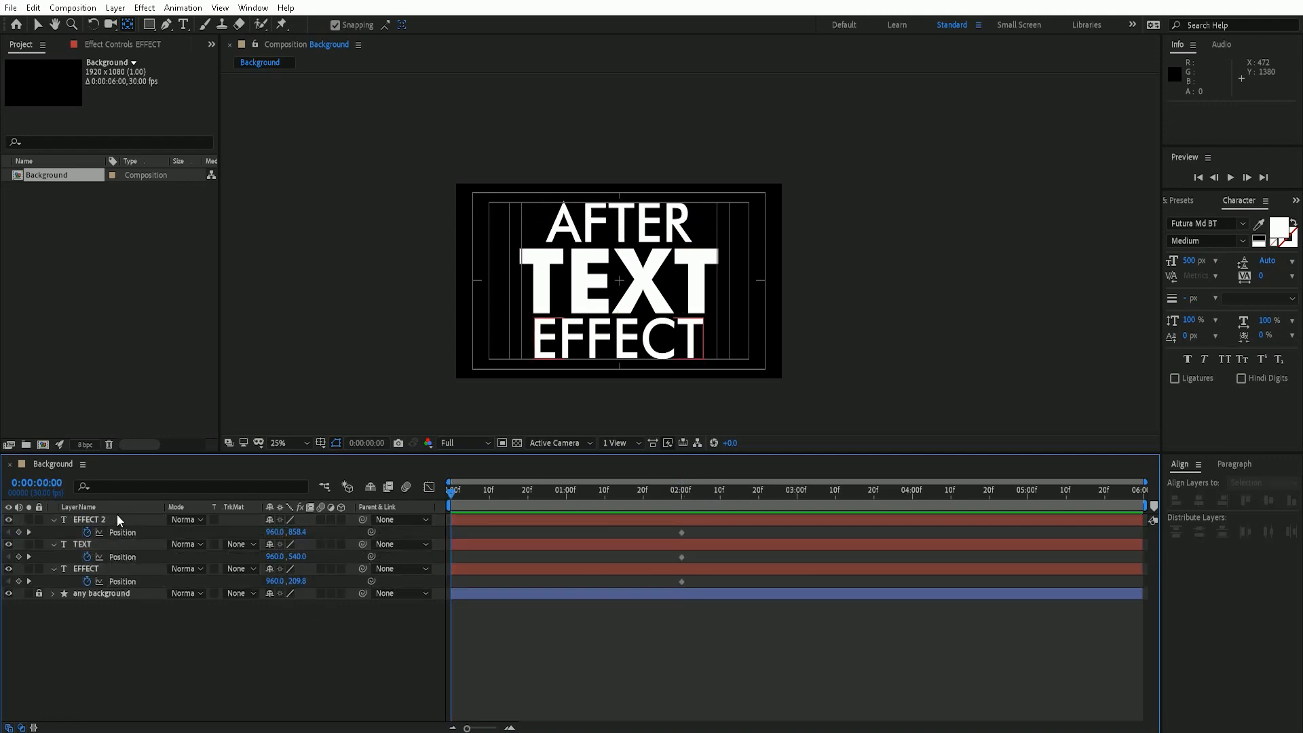
left_click(118, 515)
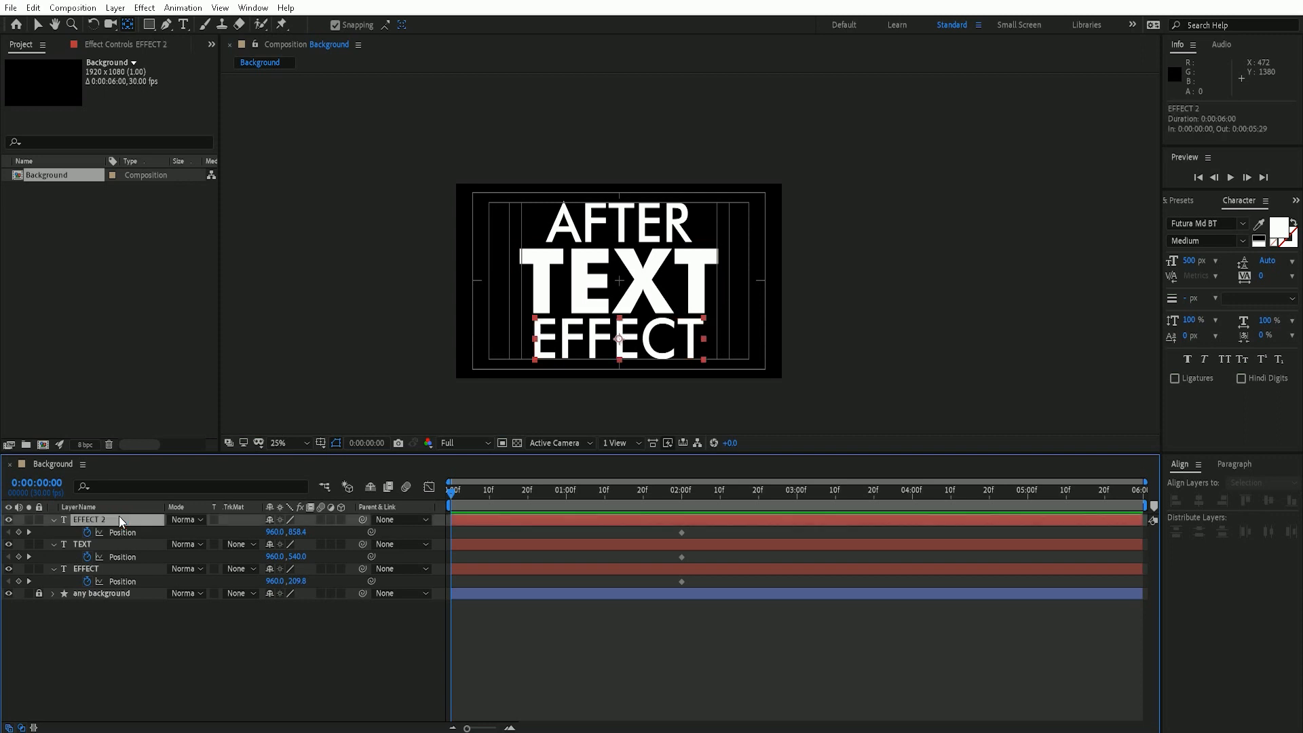
left_click(37, 26)
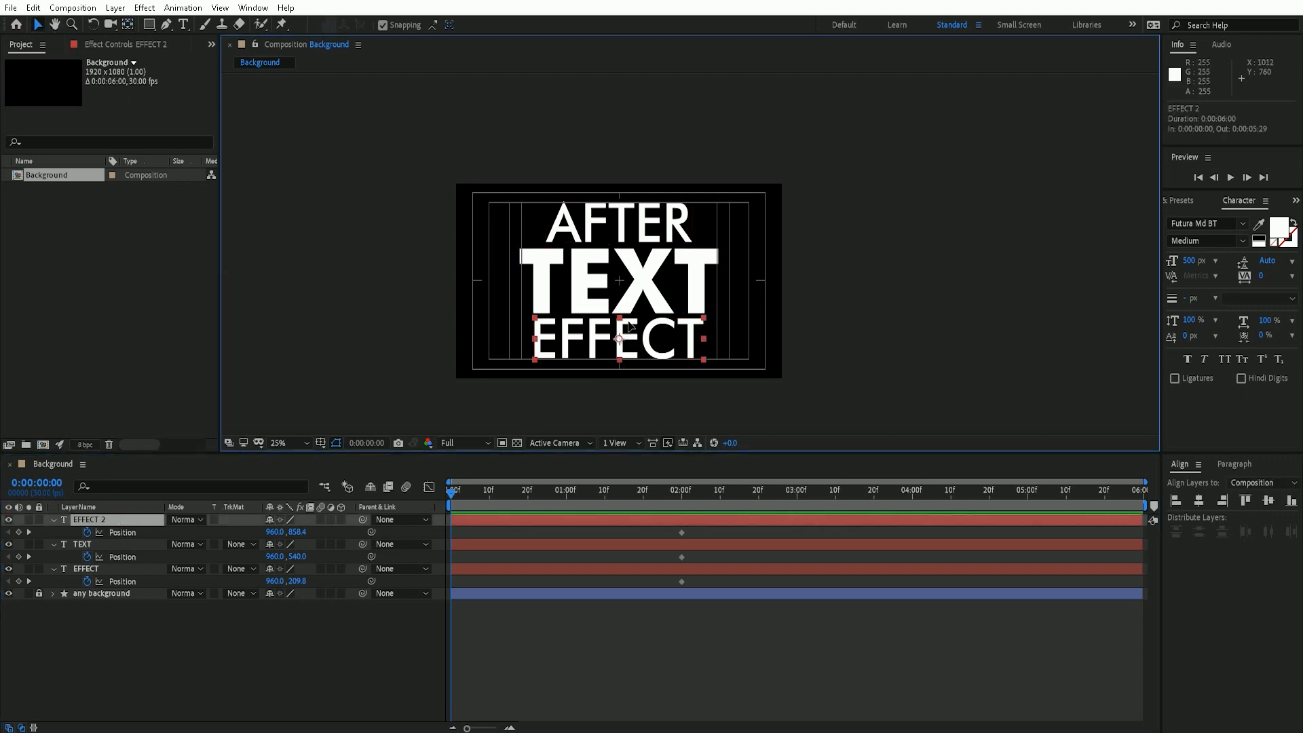
left_click_drag(630, 336, 628, 389)
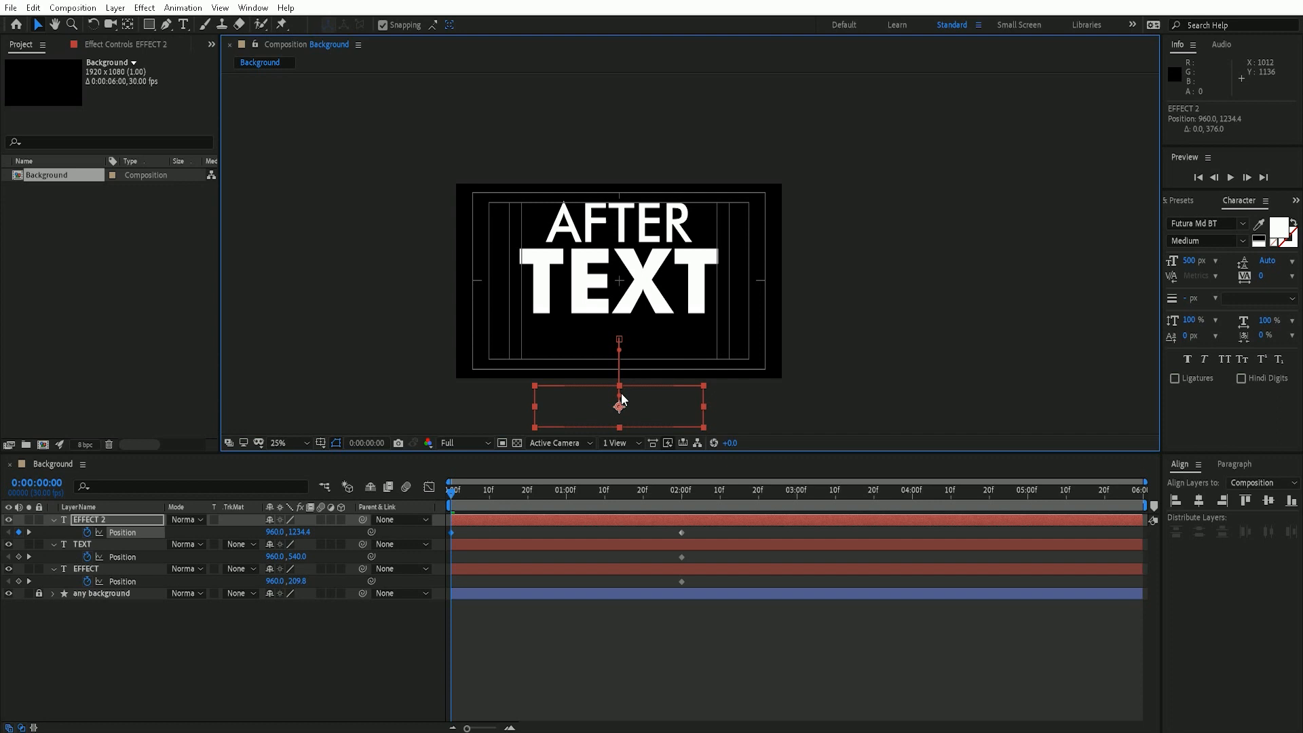
Step: At 0 seconds, move TEXT 1608 px left and the AFTER text 364 px up, both outside the composition frame
left_click(116, 546)
left_click_drag(644, 278, 370, 278)
left_click(143, 568)
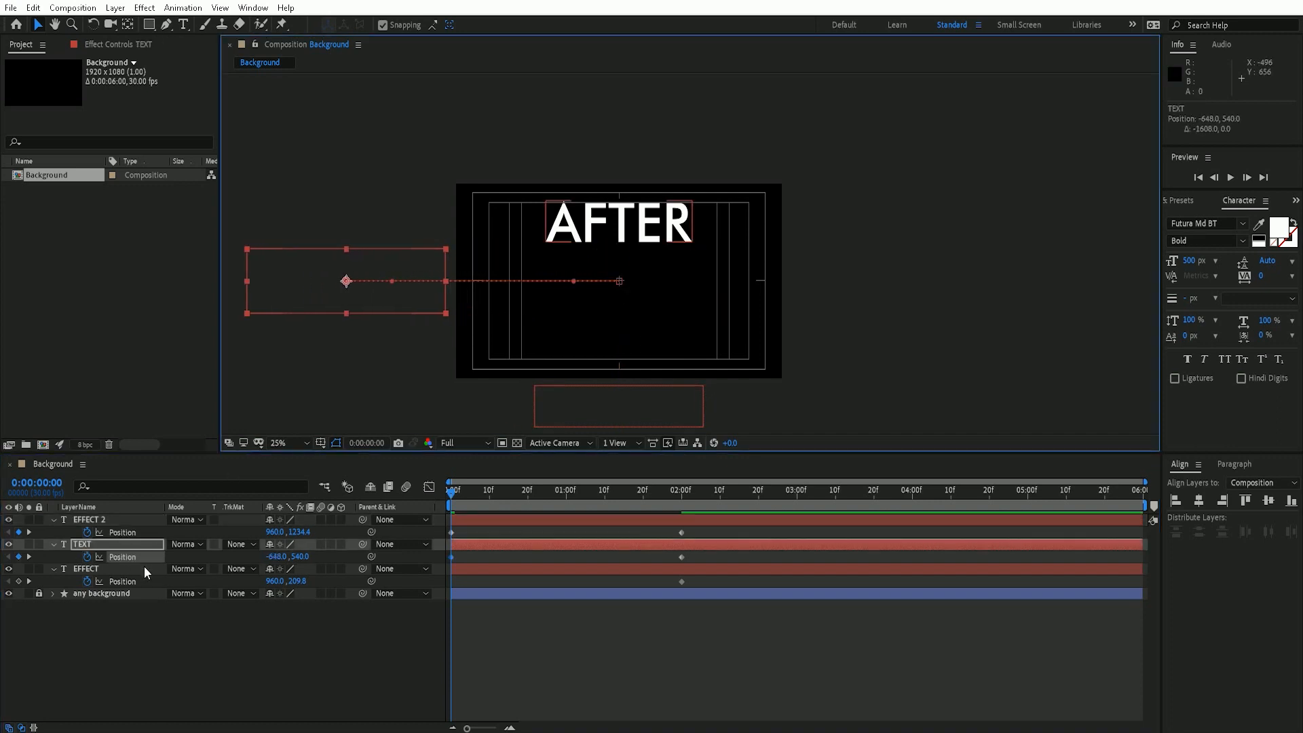
left_click_drag(630, 205, 629, 143)
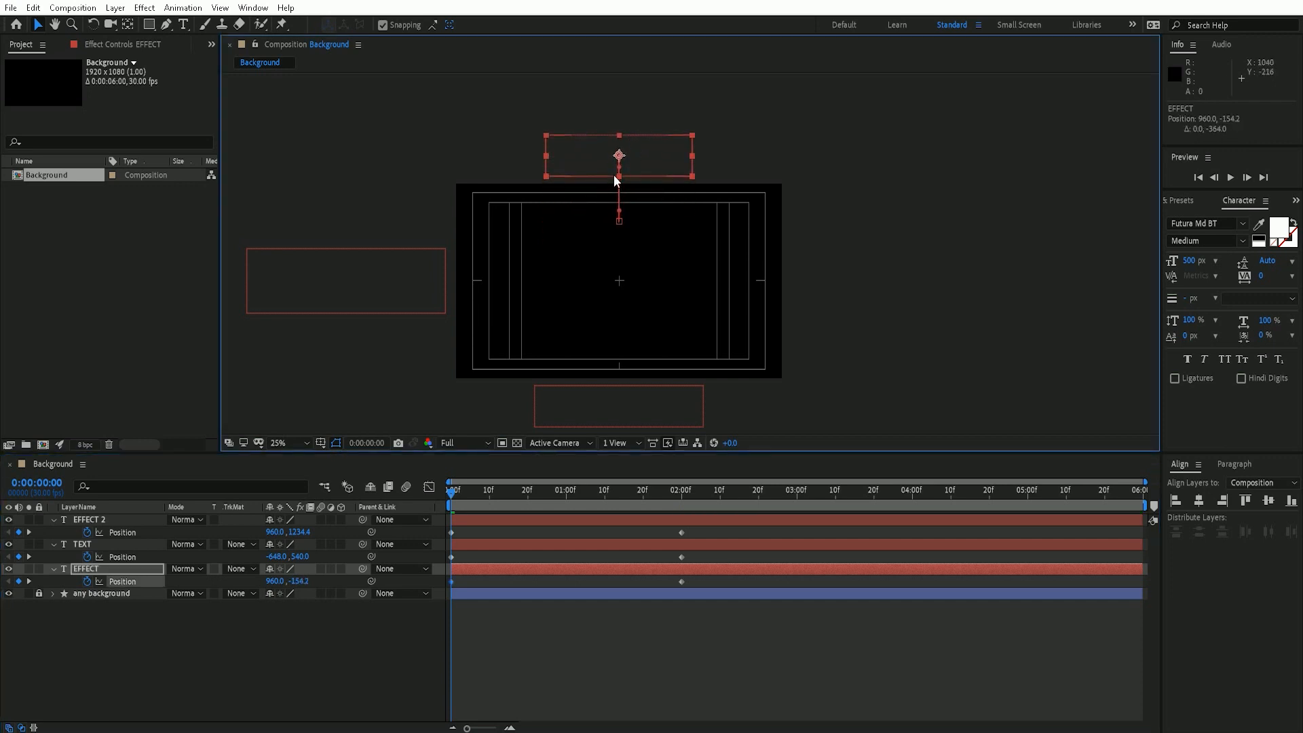
left_click(238, 622)
Step: Apply Easy Ease to all Position keyframes of the three text layers
left_click_drag(695, 531, 441, 610)
right_click(450, 584)
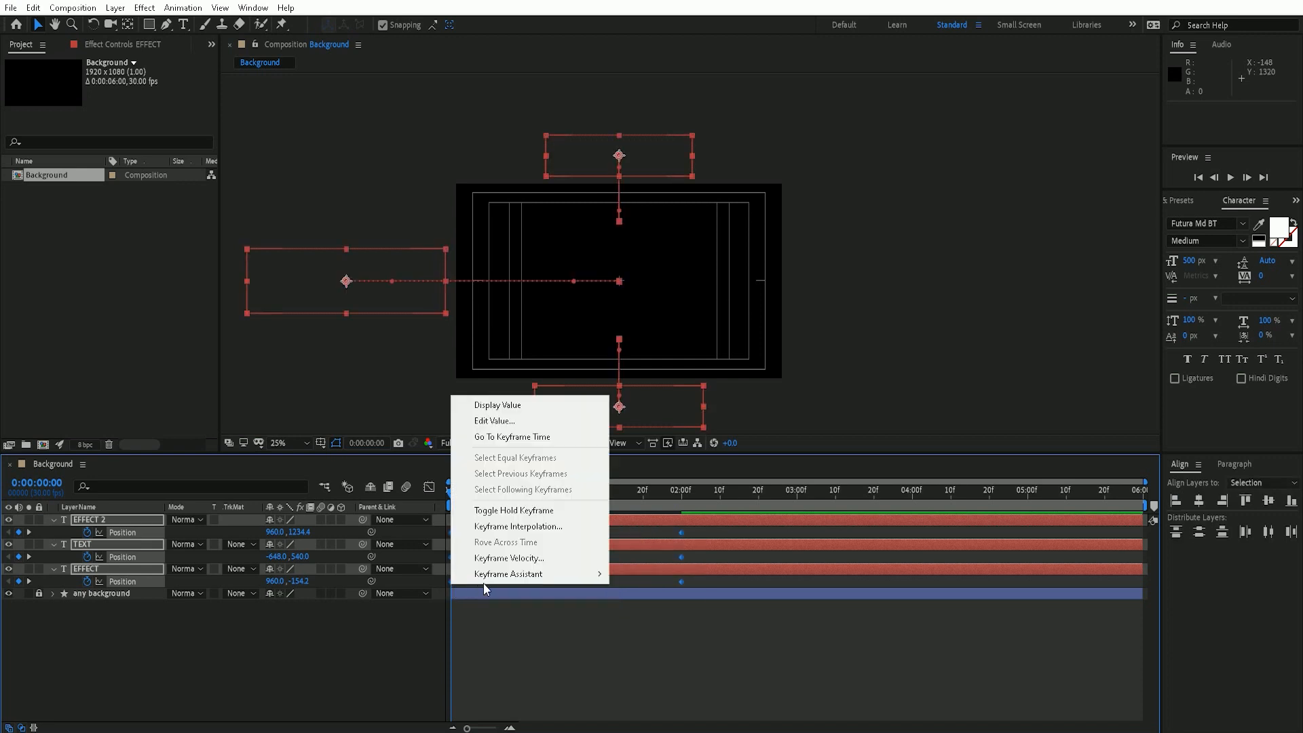
mouse_move(490, 577)
left_click(646, 622)
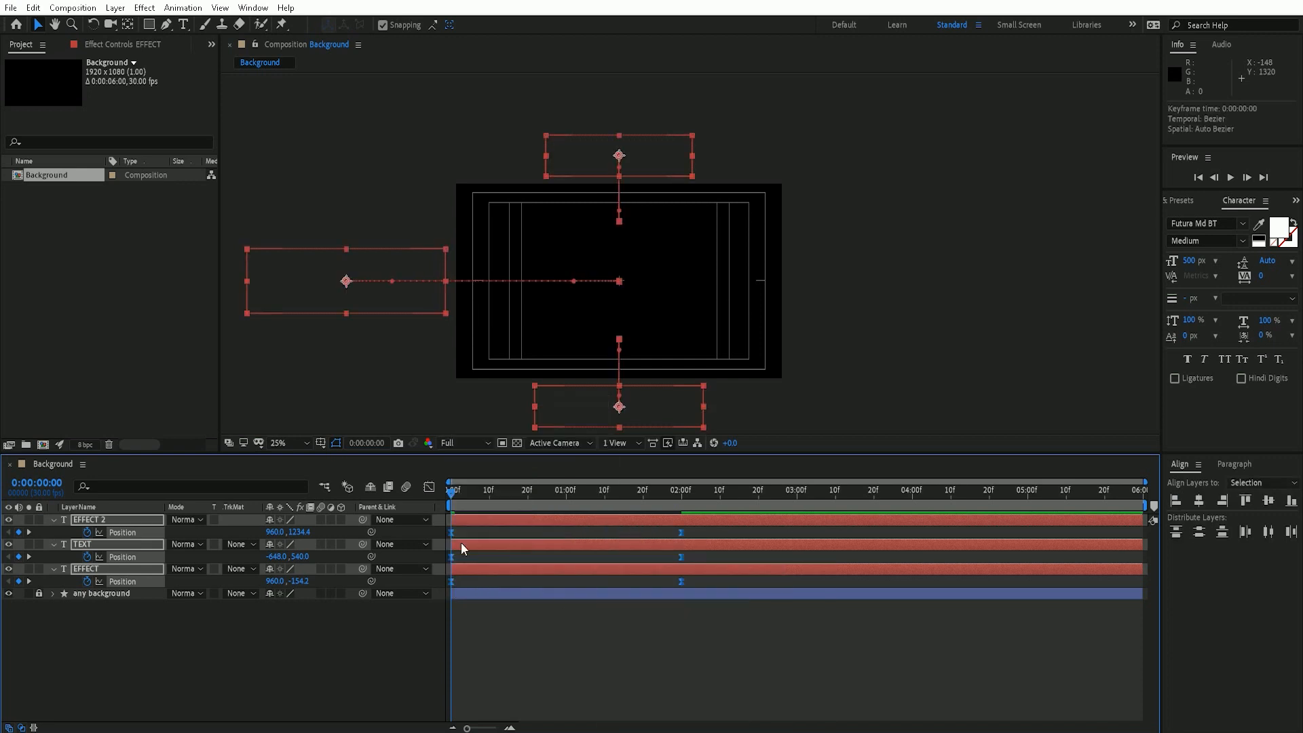
Step: Lengthen the speed-graph handles of both sets of Position keyframes so all three text layers' speed peaks sharply at 1 second
left_click(429, 487)
left_click_drag(753, 577, 607, 680)
left_click_drag(491, 639, 421, 719)
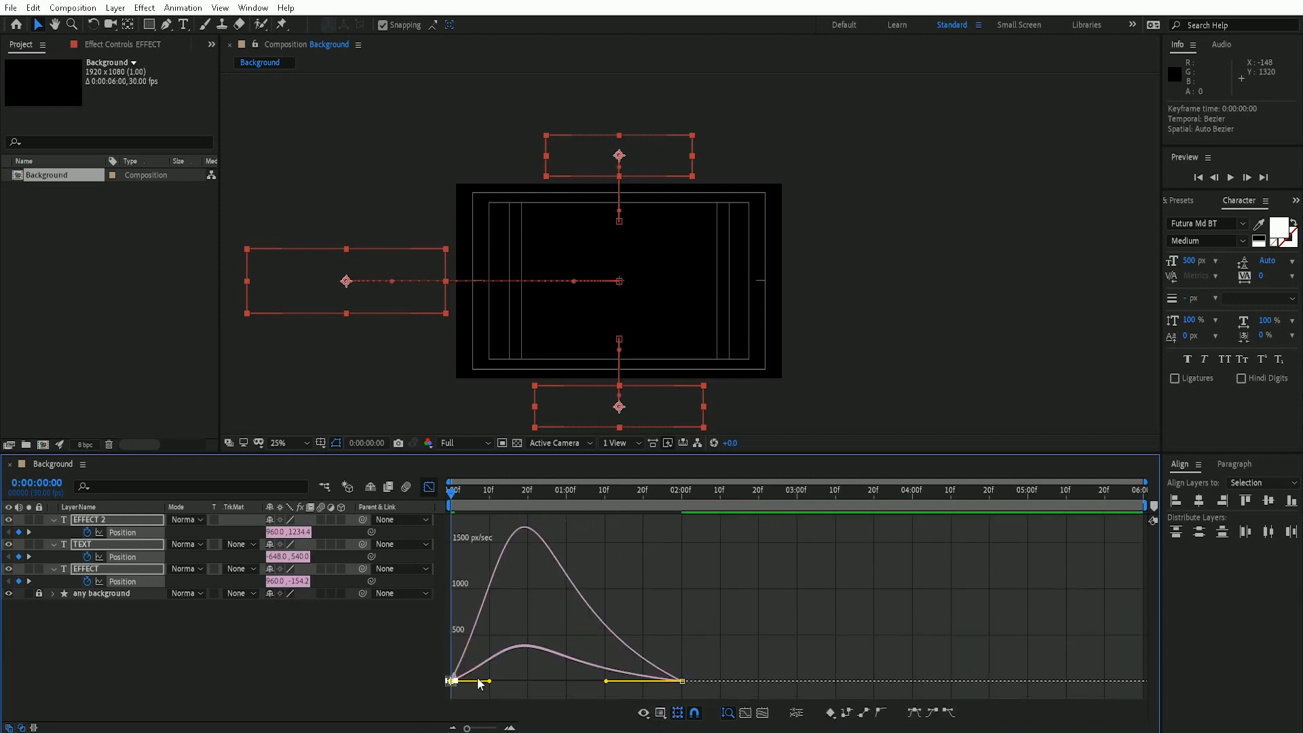
left_click_drag(489, 681, 525, 682)
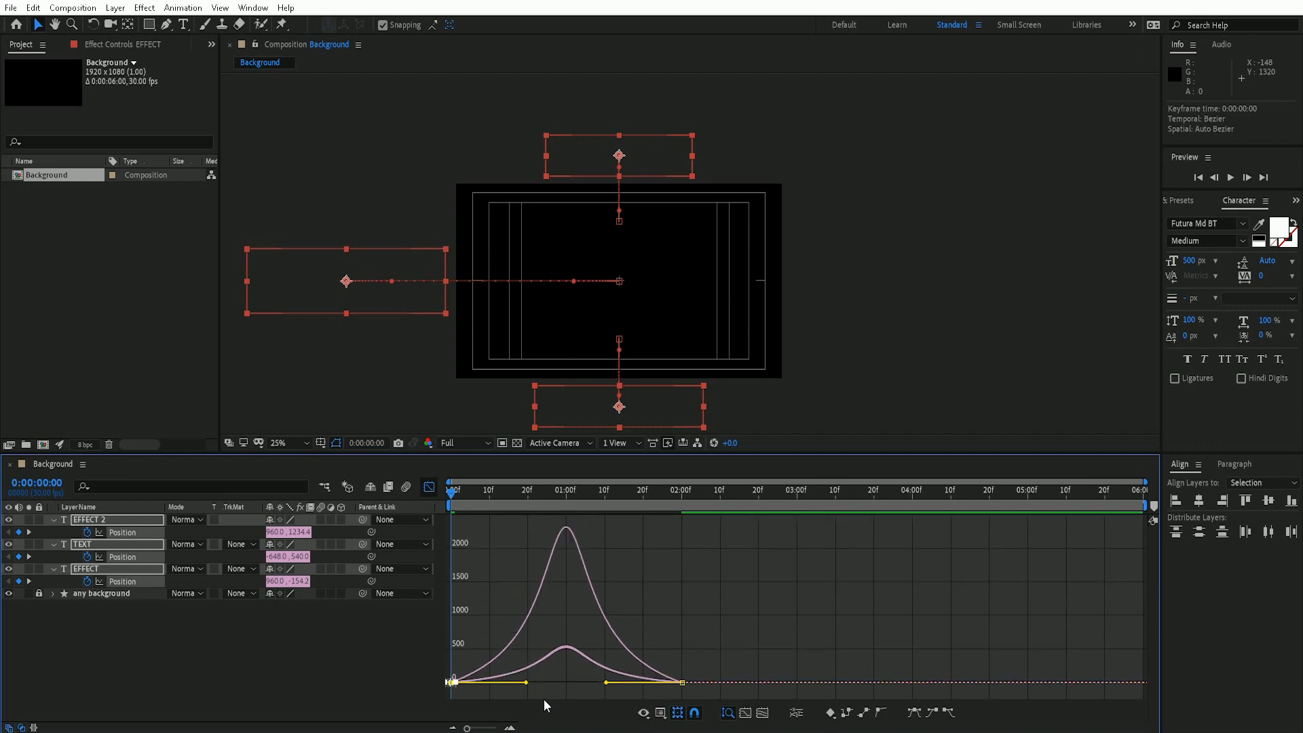
left_click(428, 488)
left_click(410, 657)
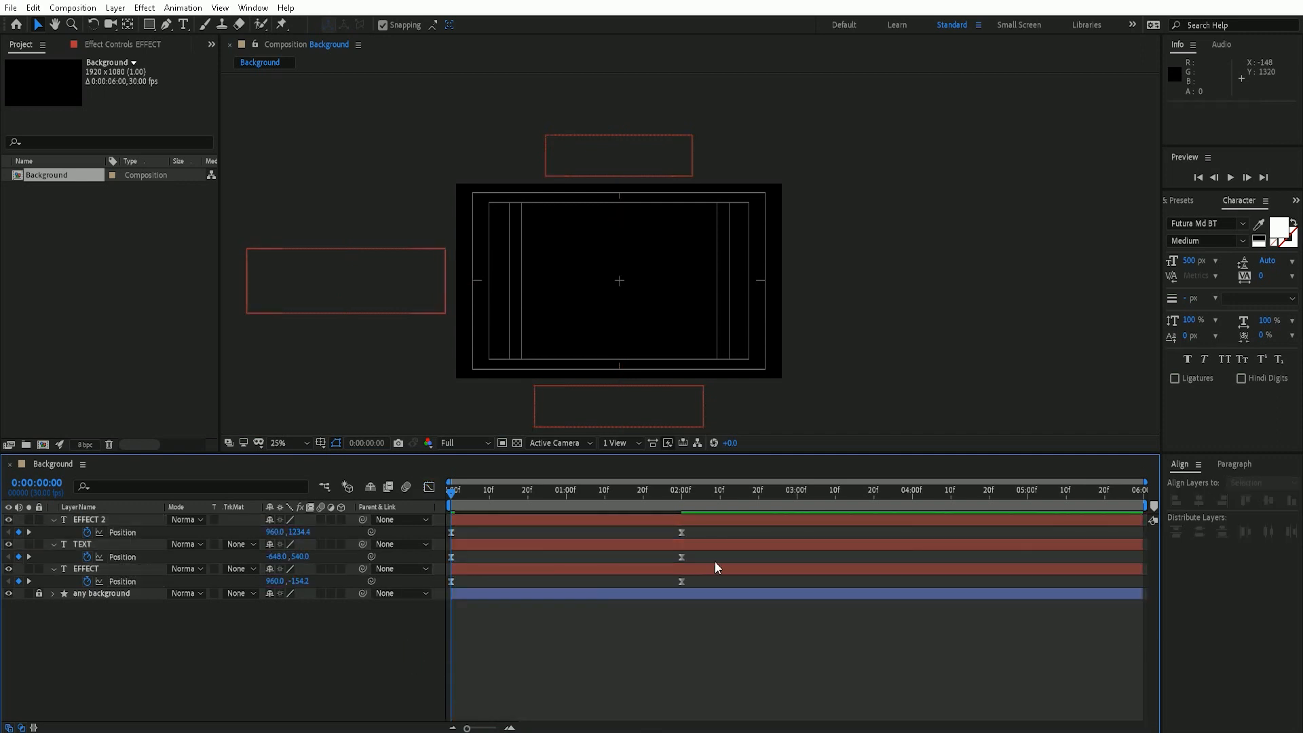
Step: Examine the Position speed curve of each text layer in turn in the Graph Editor
left_click_drag(701, 580, 404, 610)
left_click(429, 487)
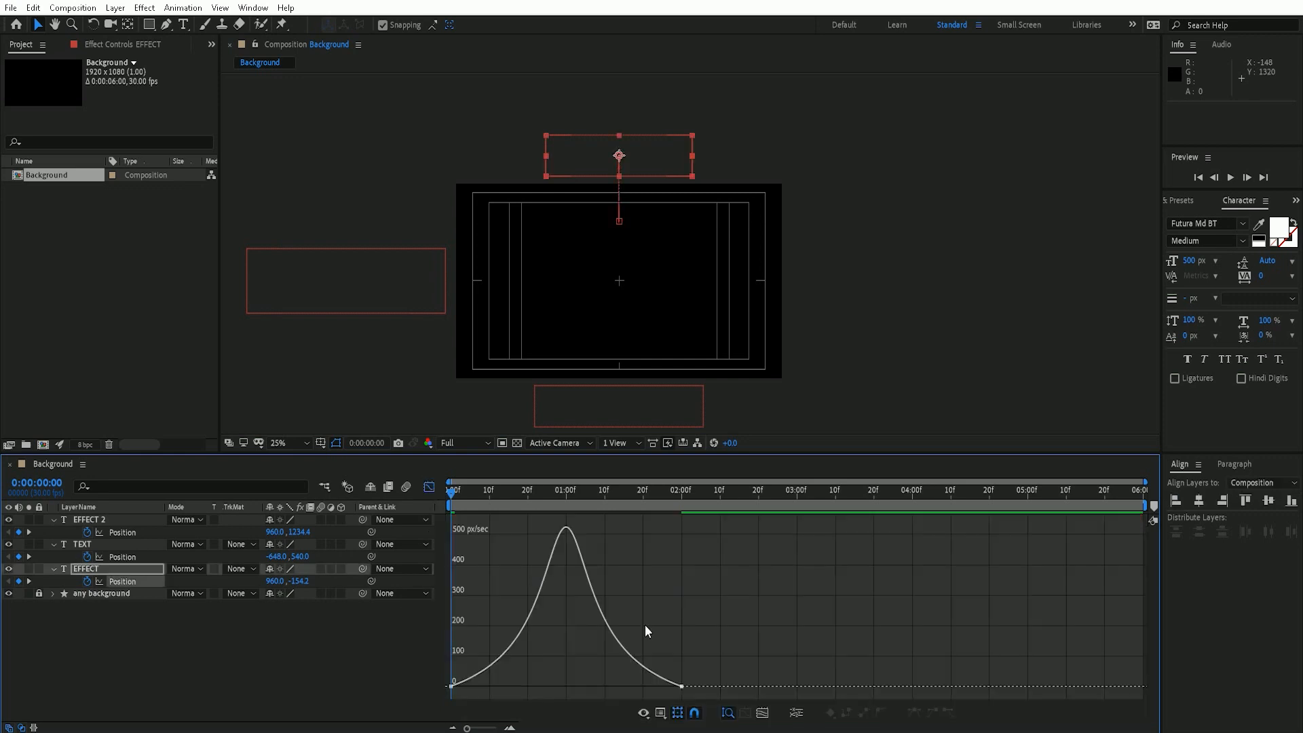
left_click(430, 488)
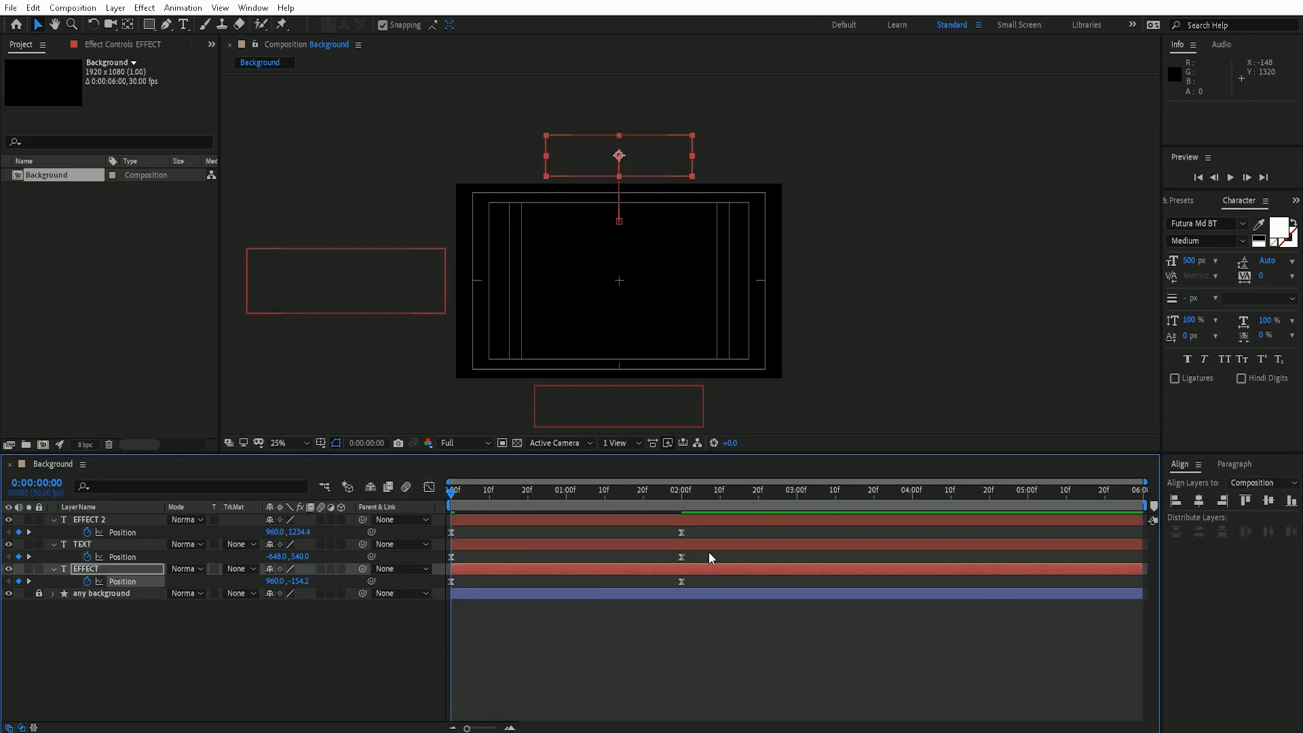
left_click_drag(708, 552, 478, 563)
left_click(430, 487)
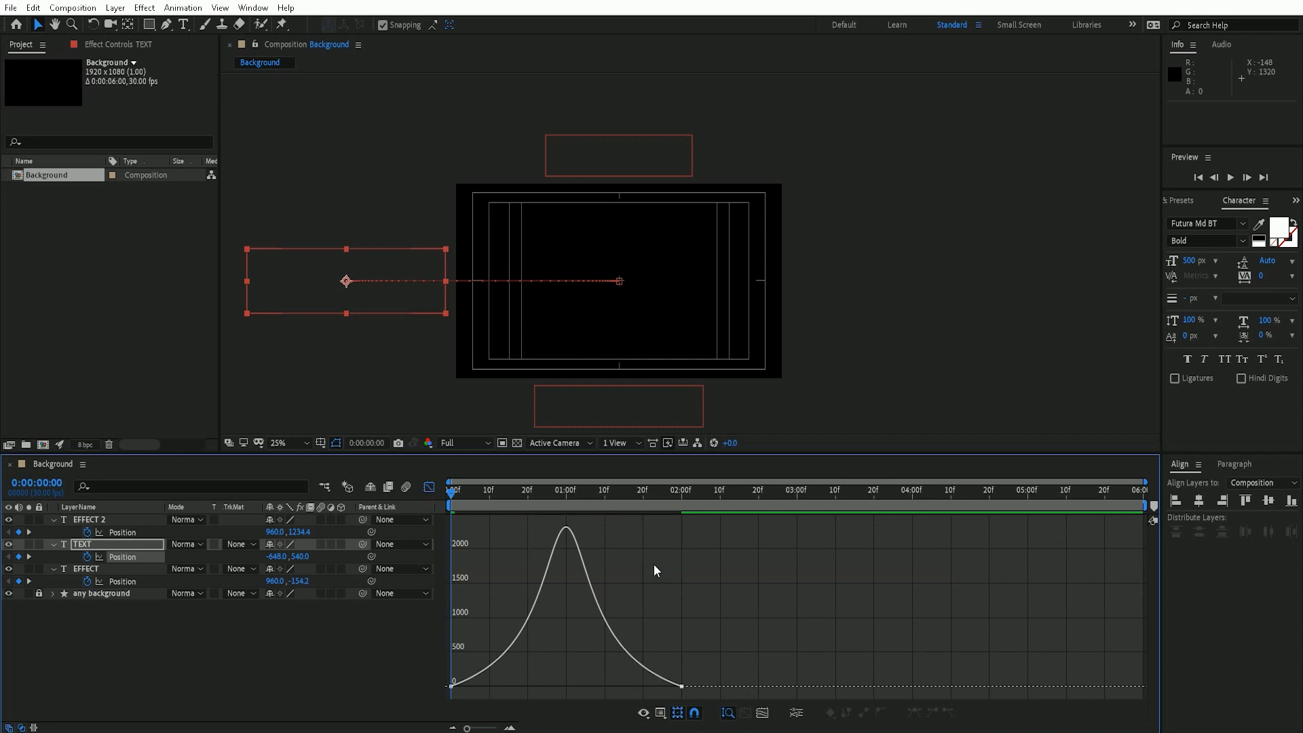
left_click(429, 487)
left_click_drag(710, 528, 446, 539)
left_click(430, 487)
left_click(430, 488)
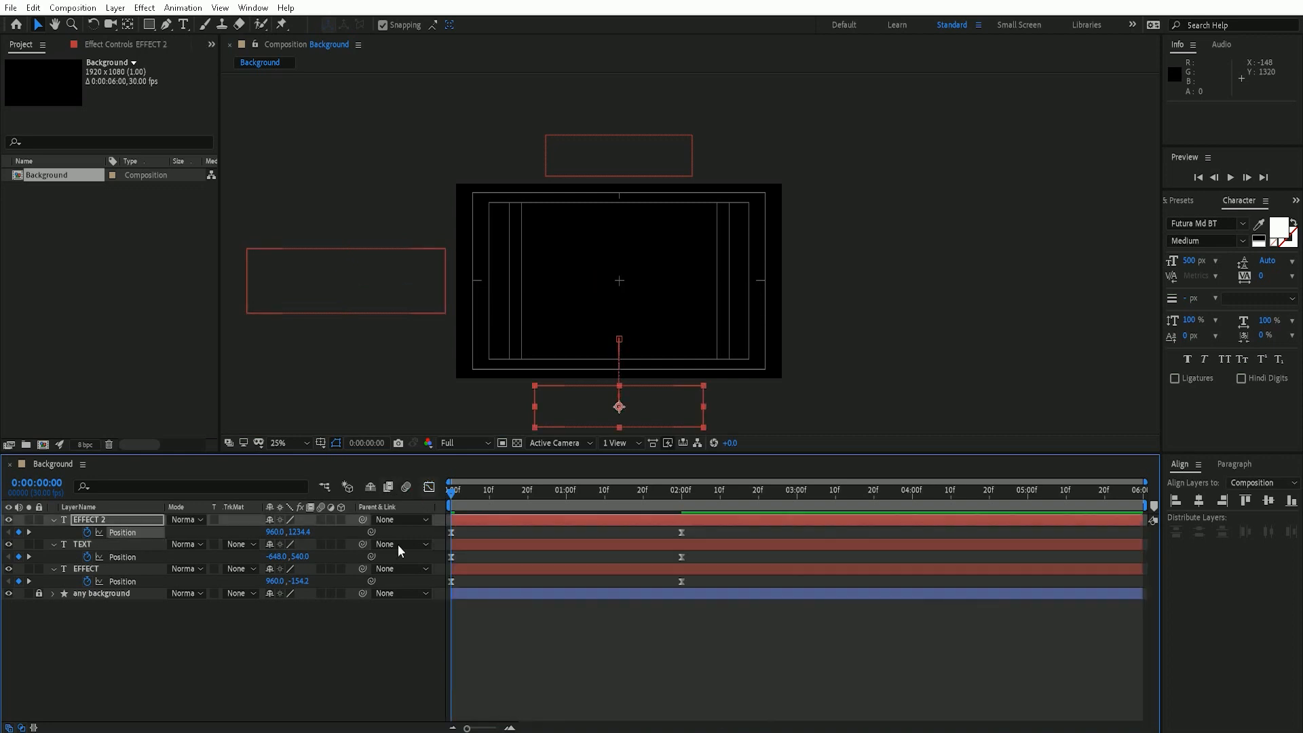
Step: Collapse the keyframed properties of all three text layers and deselect them
left_click(250, 622)
left_click_drag(161, 584, 219, 523)
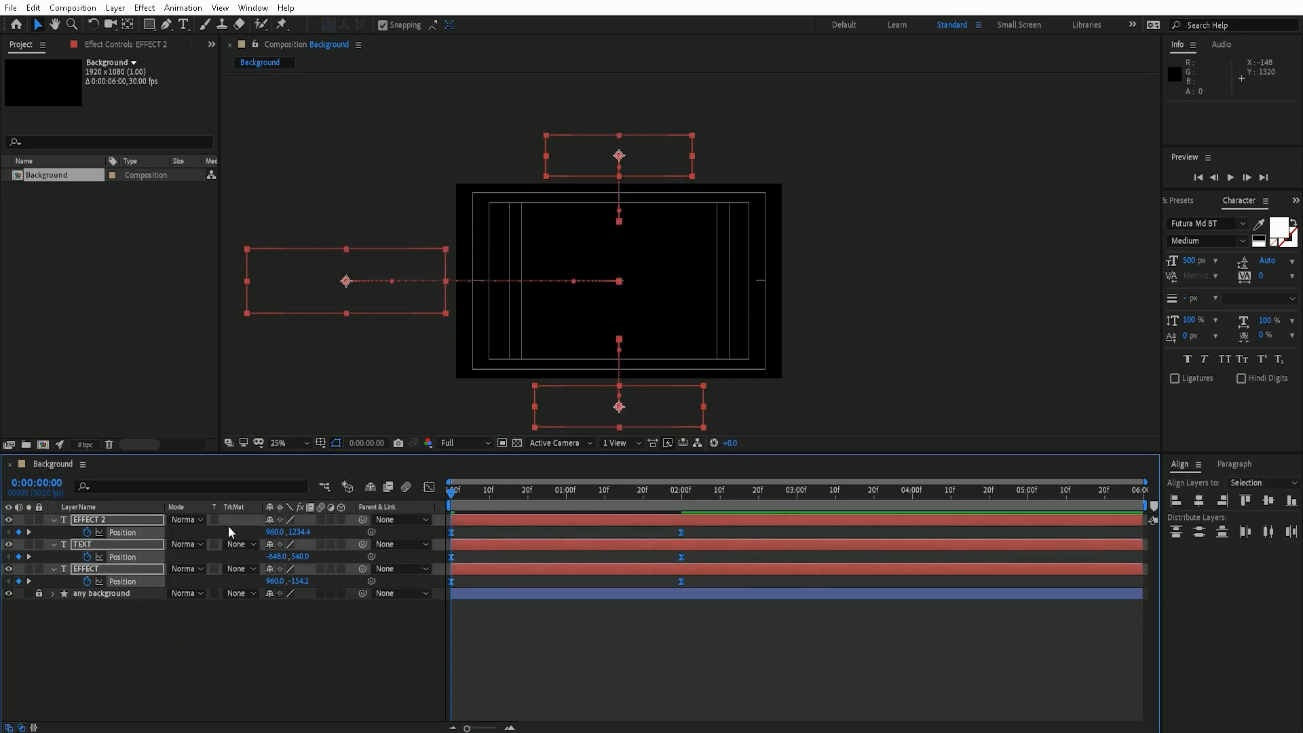
key("u")
left_click(158, 653)
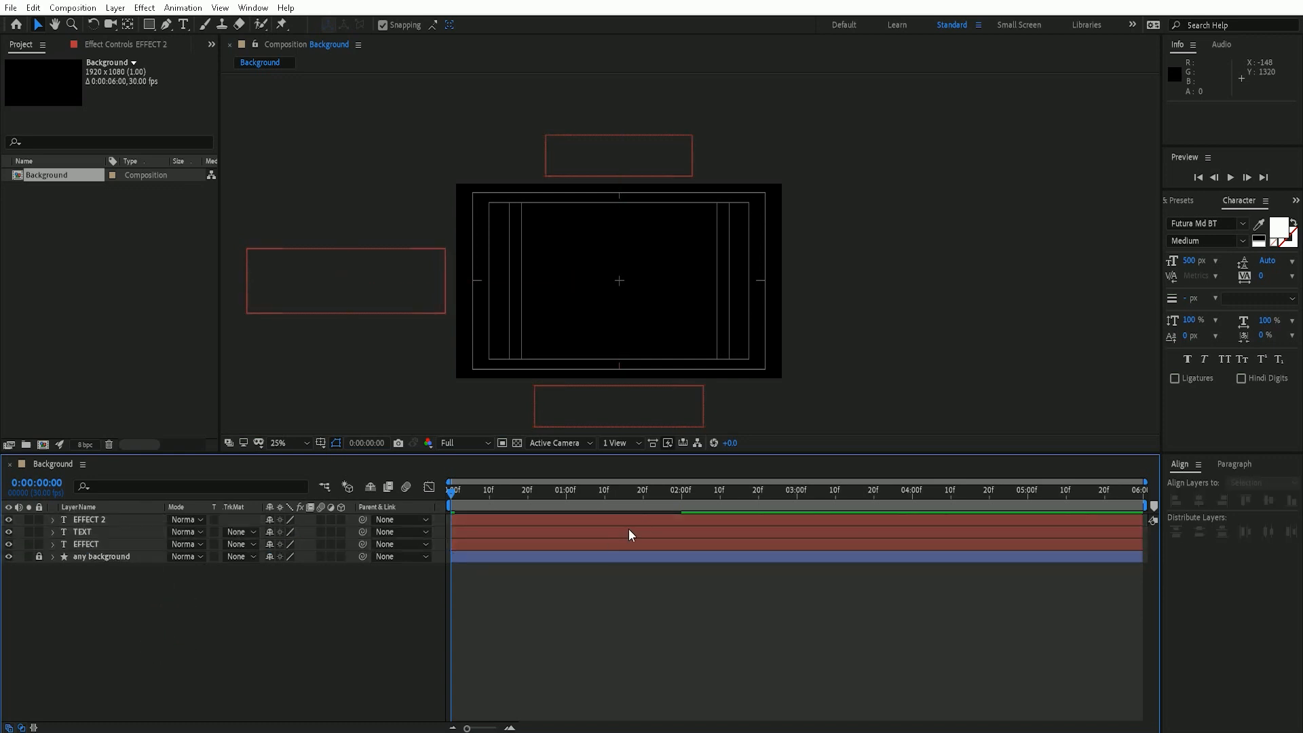
Step: With the current time at 2 seconds, add a Position text animator to the TEXT layer
left_click(680, 492)
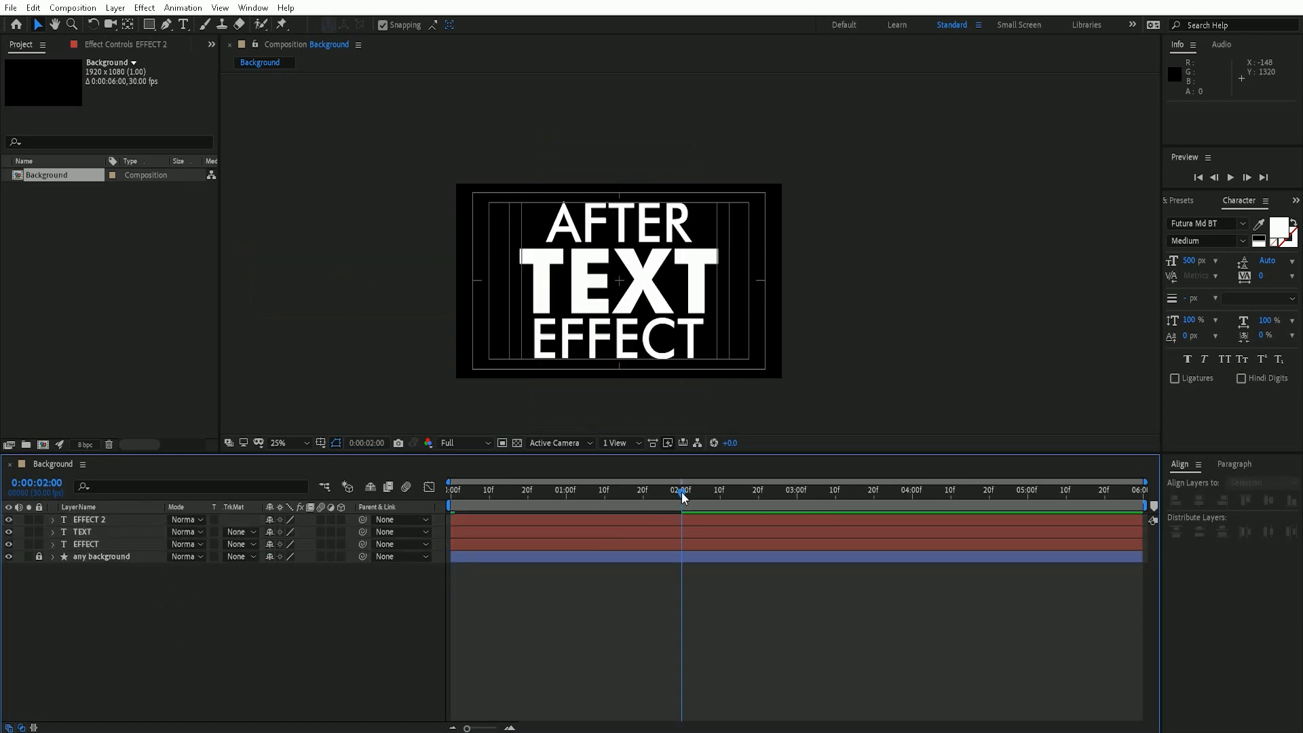
left_click(96, 533)
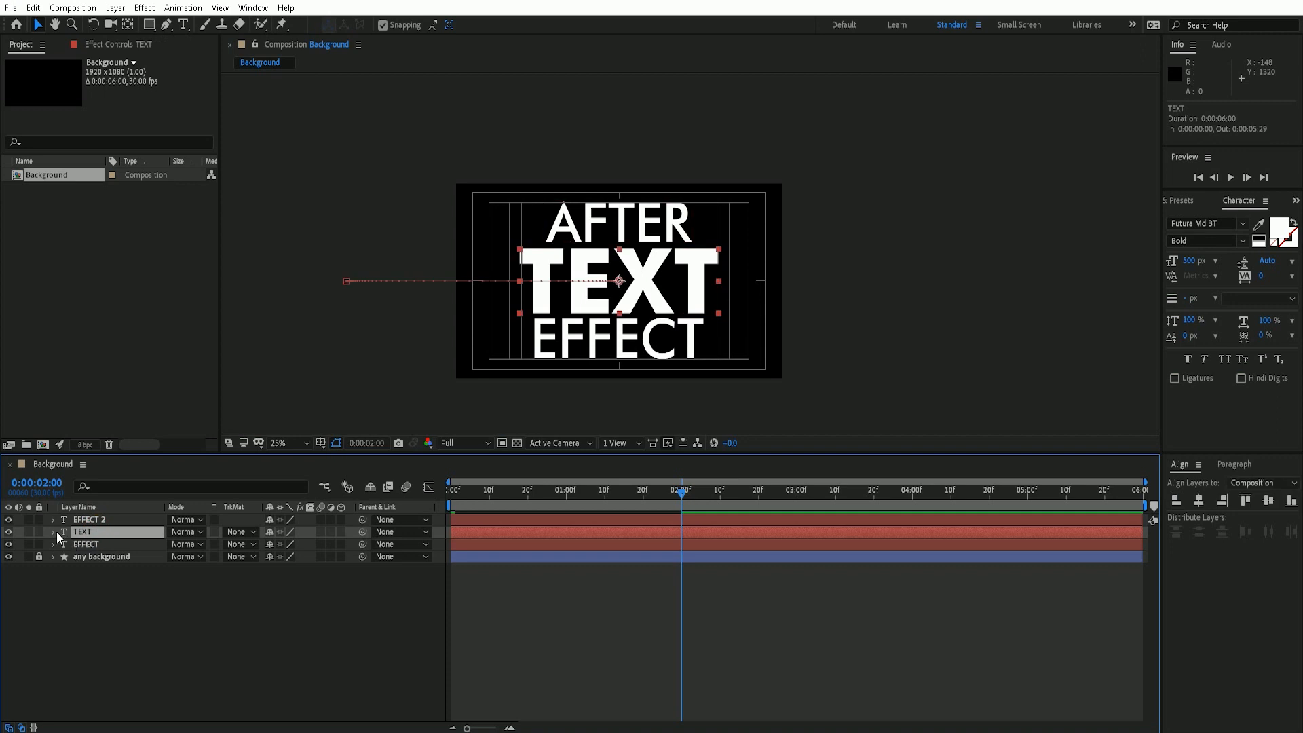
left_click(53, 532)
left_click(78, 546)
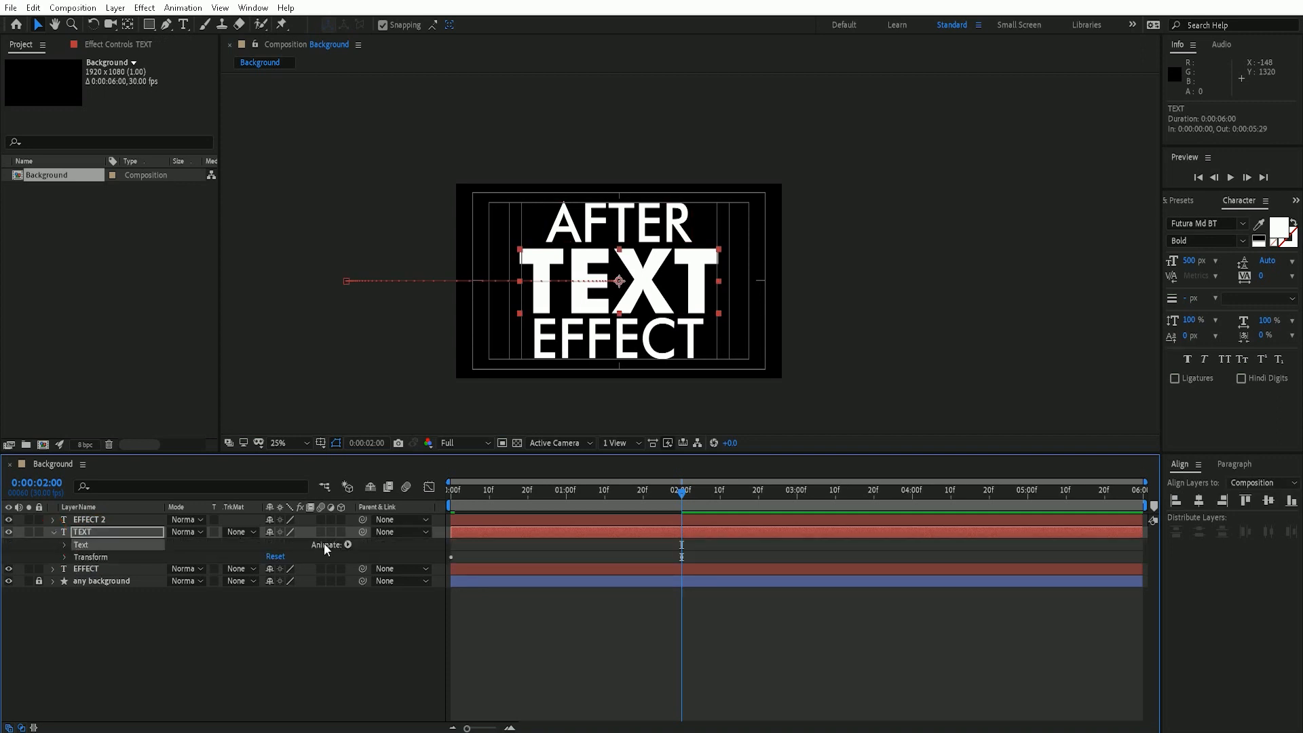
left_click(347, 544)
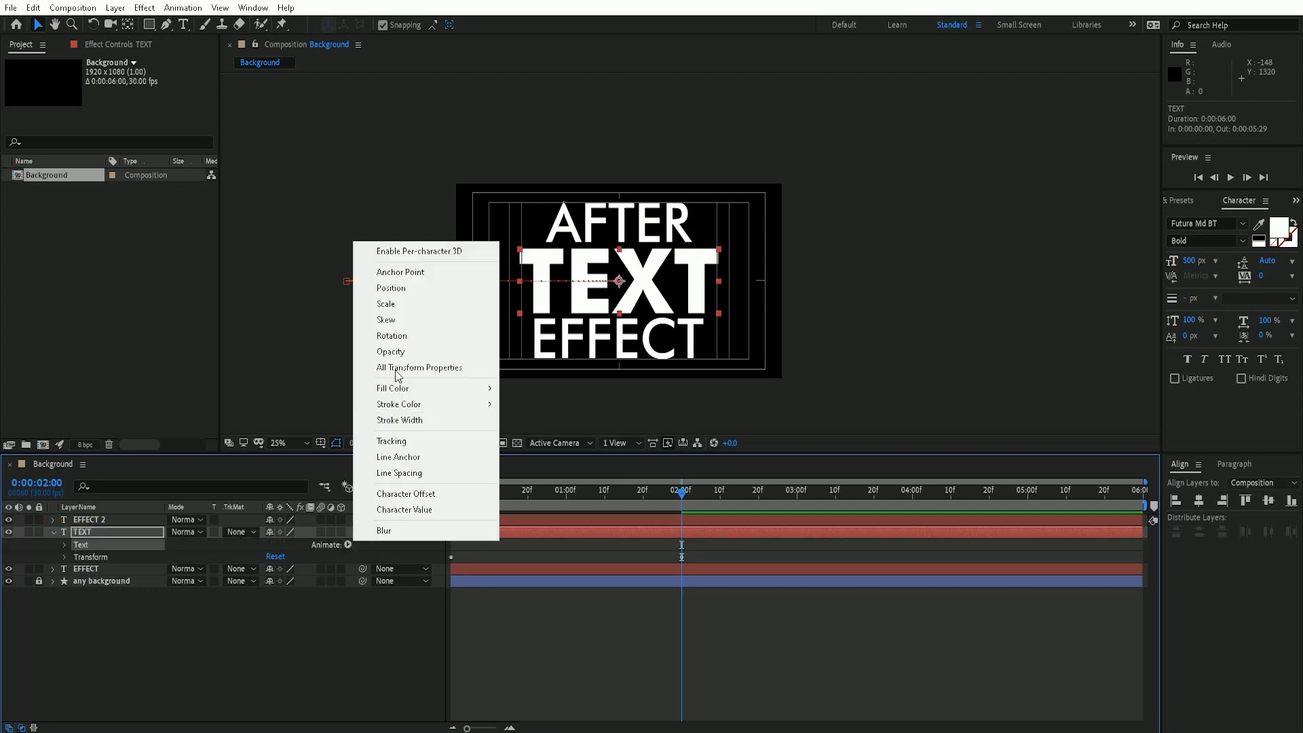
left_click(414, 286)
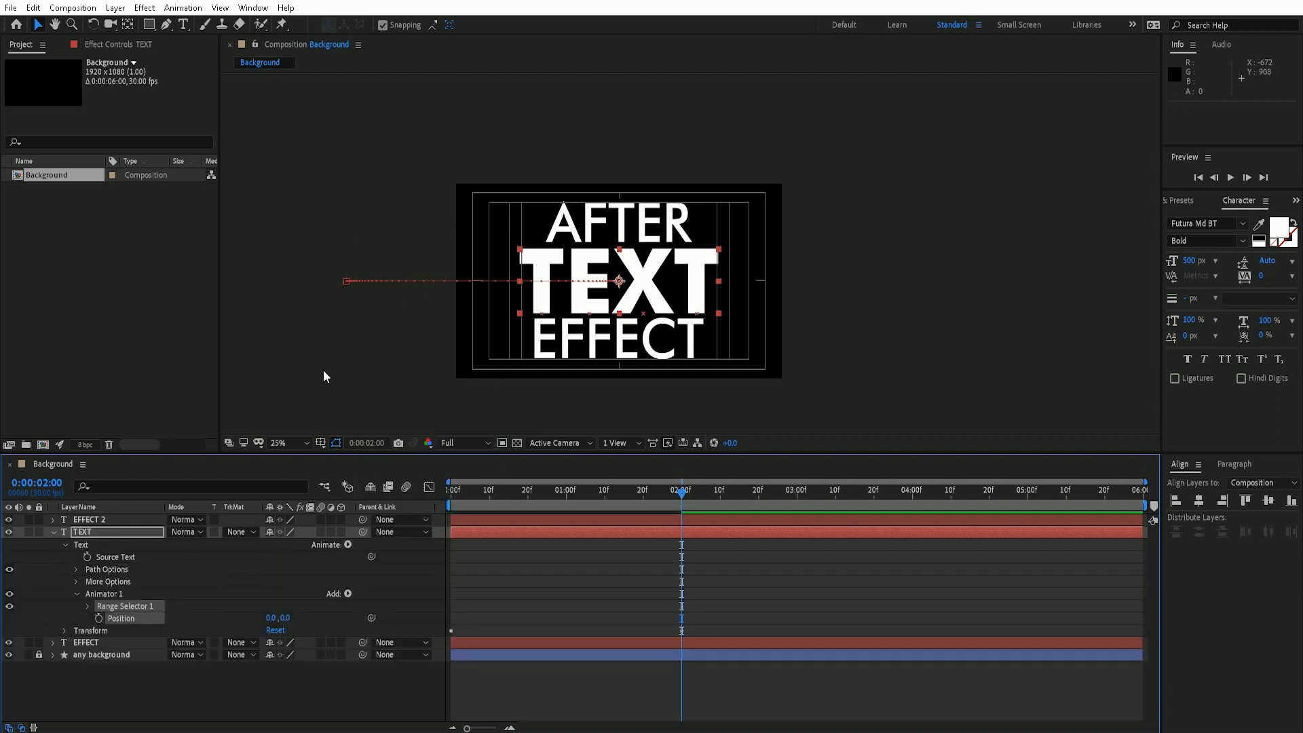
Step: Keyframe the animator's Position and the Range Selector's Start at 2 seconds on the TEXT layer
left_click(87, 606)
left_click(98, 667)
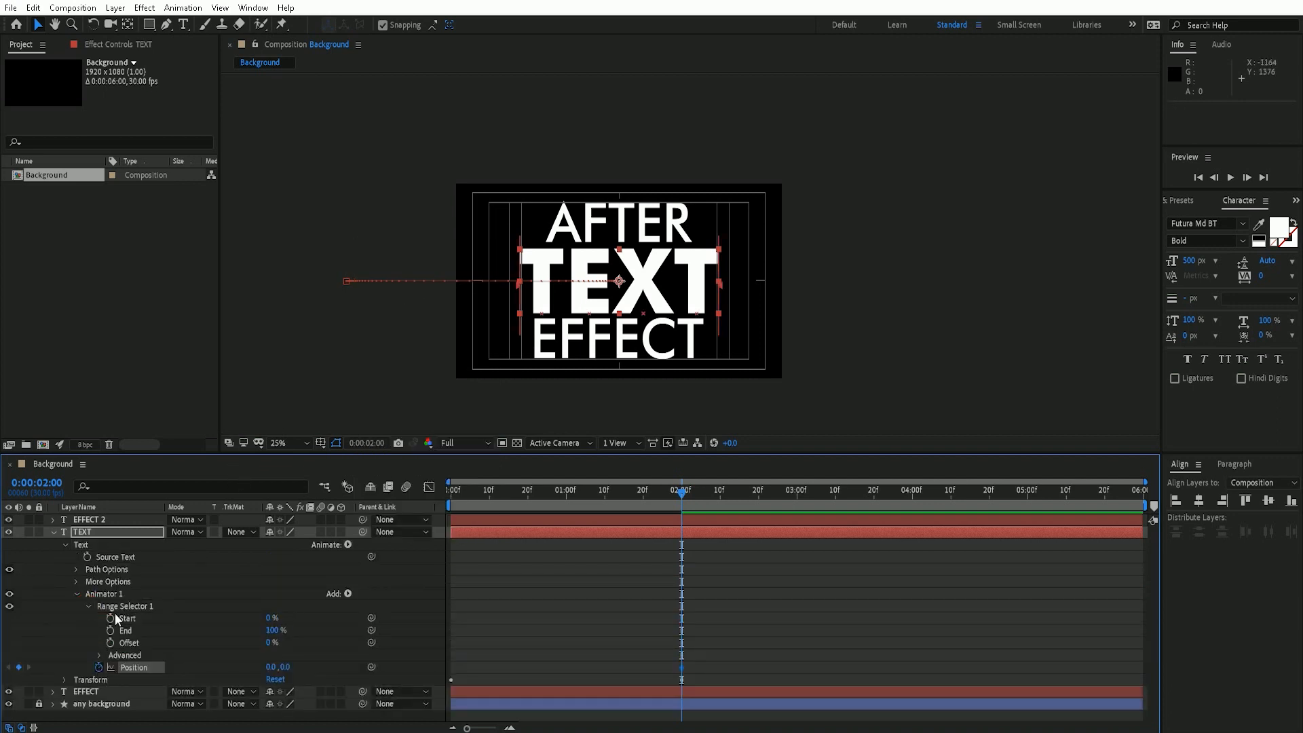
left_click(110, 618)
Step: At 0 seconds, set the TEXT animator's horizontal Position to 1500 and the Range Selector's Start to 100%
key("Home")
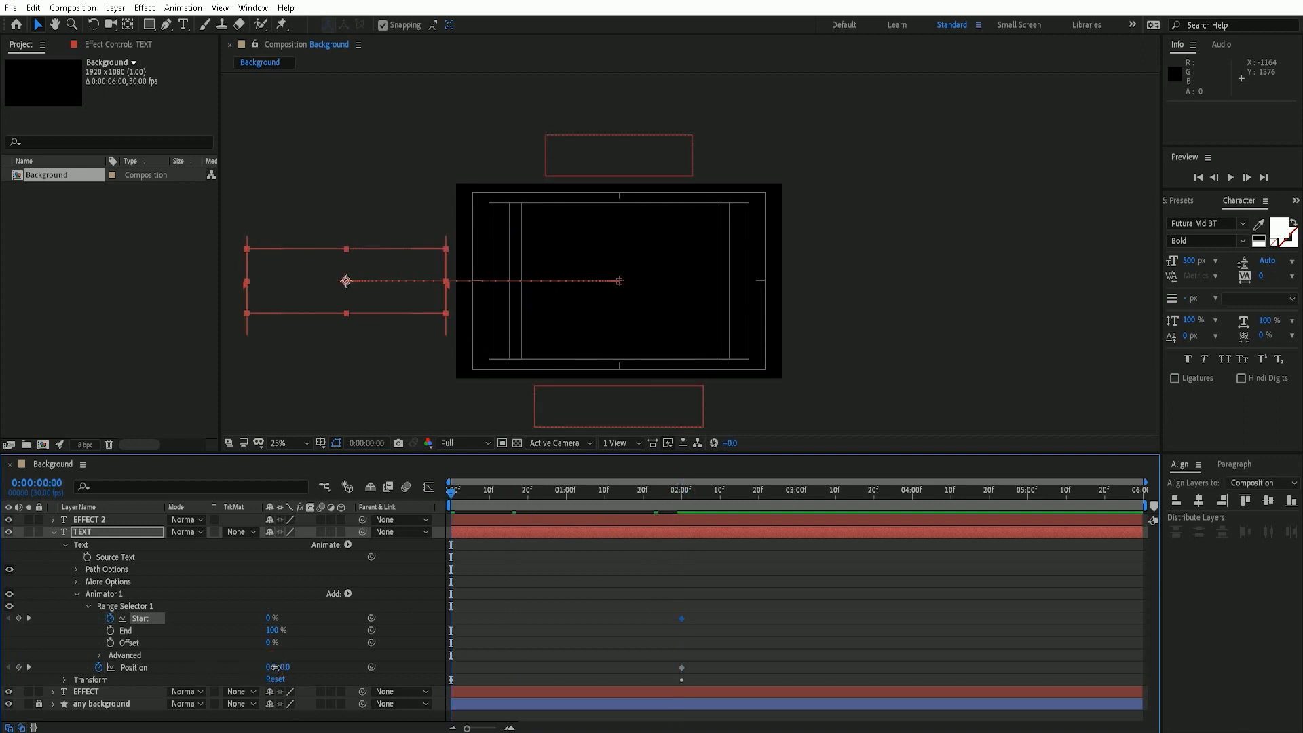
left_click(270, 667)
type("1500")
key("Return")
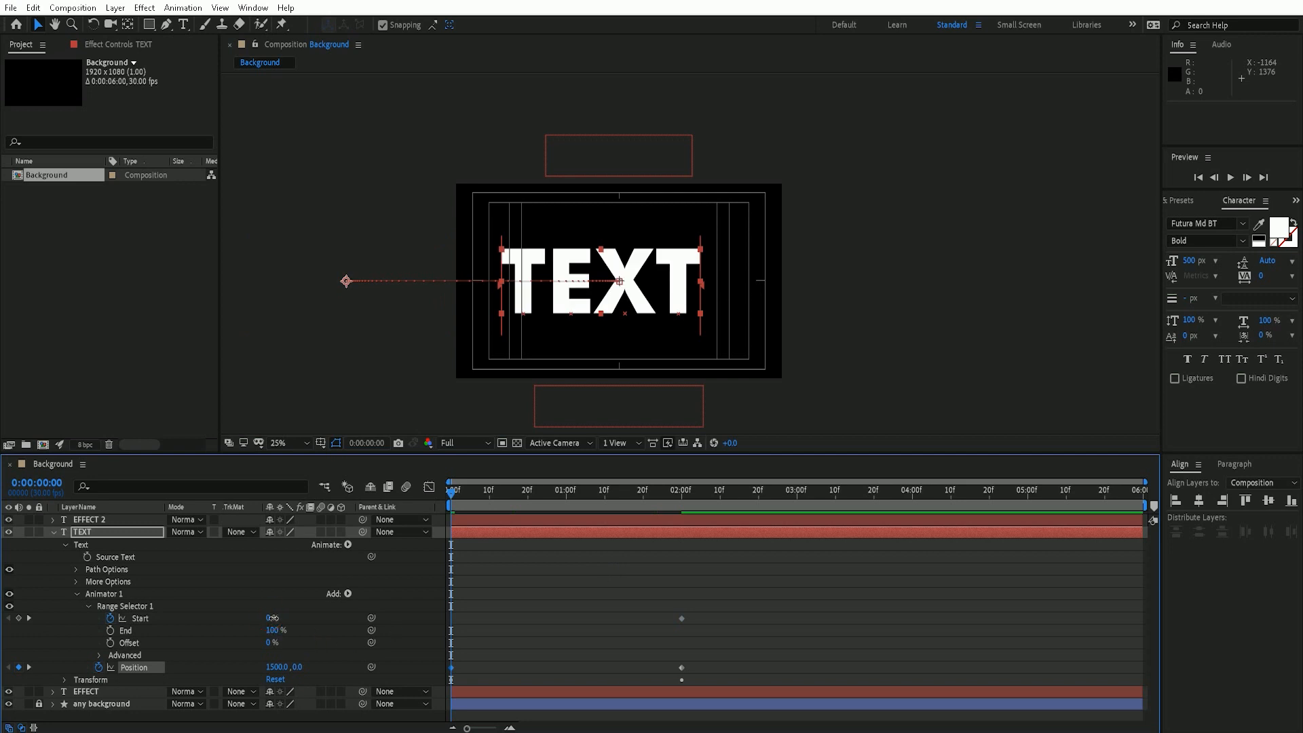
left_click_drag(272, 617, 393, 623)
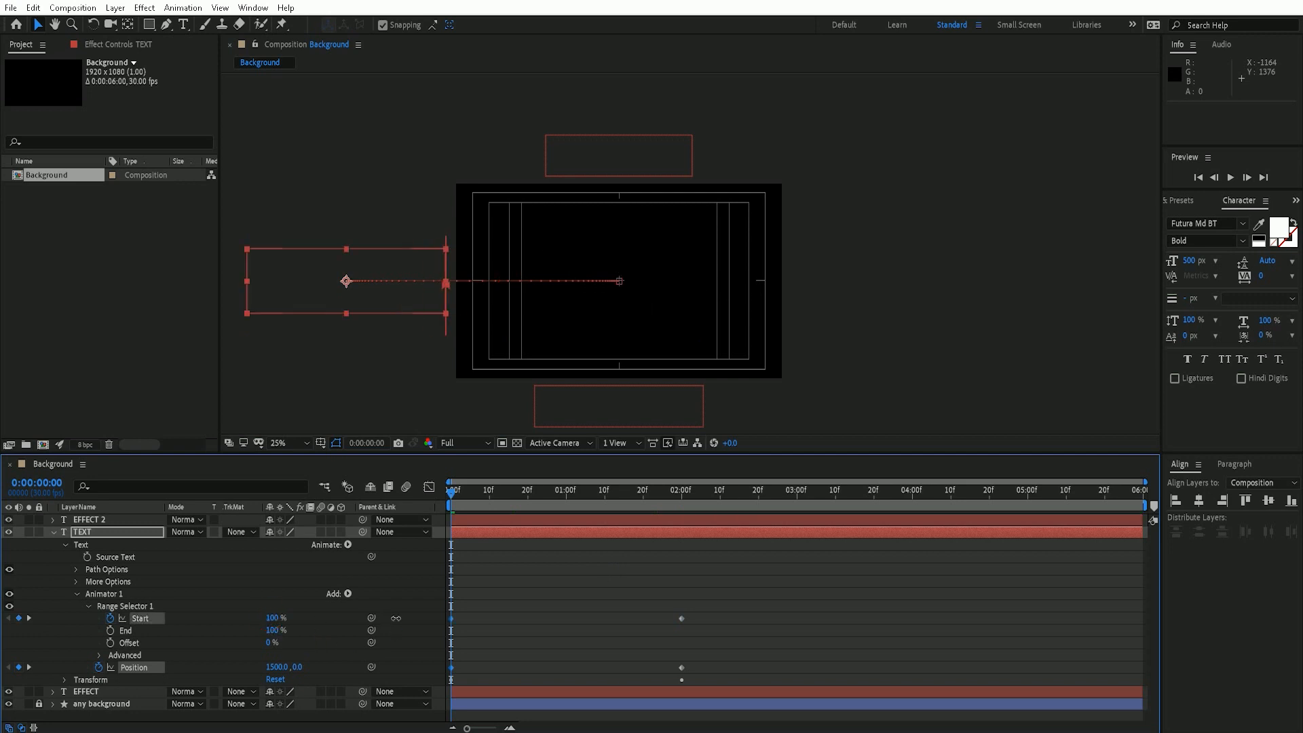
Step: Show only the TEXT layer's keyframed properties and apply Easy Ease to its Range Selector Start and animator Position keyframes
left_click(53, 533)
left_click(122, 519)
left_click(121, 532)
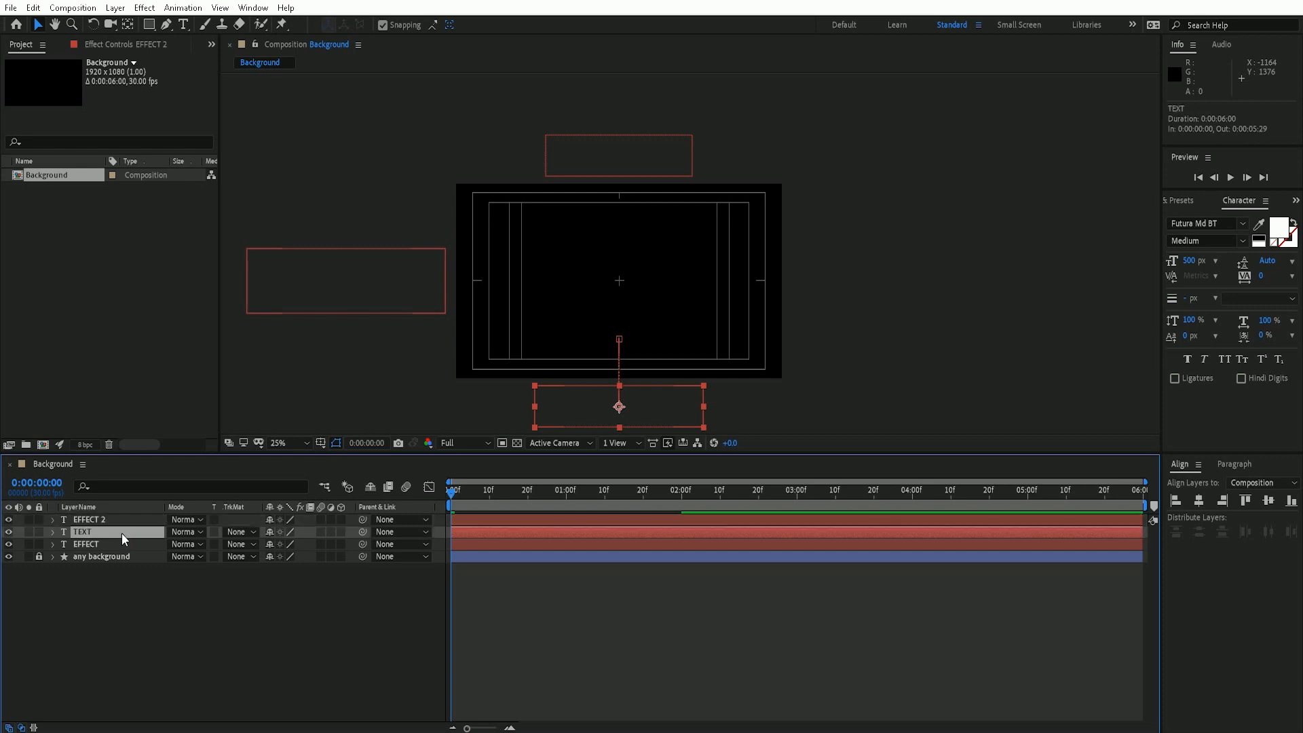
key("u")
left_click_drag(712, 544, 433, 573)
right_click(450, 571)
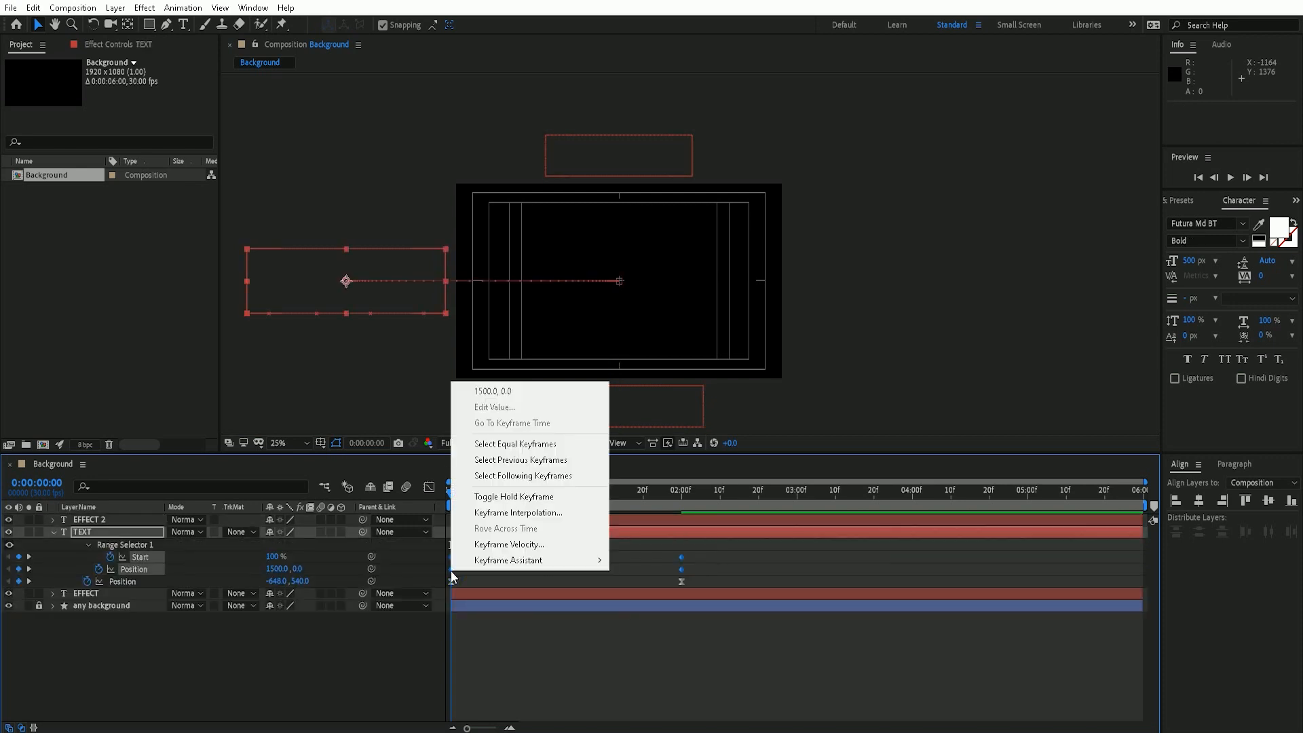
mouse_move(529, 560)
left_click(649, 608)
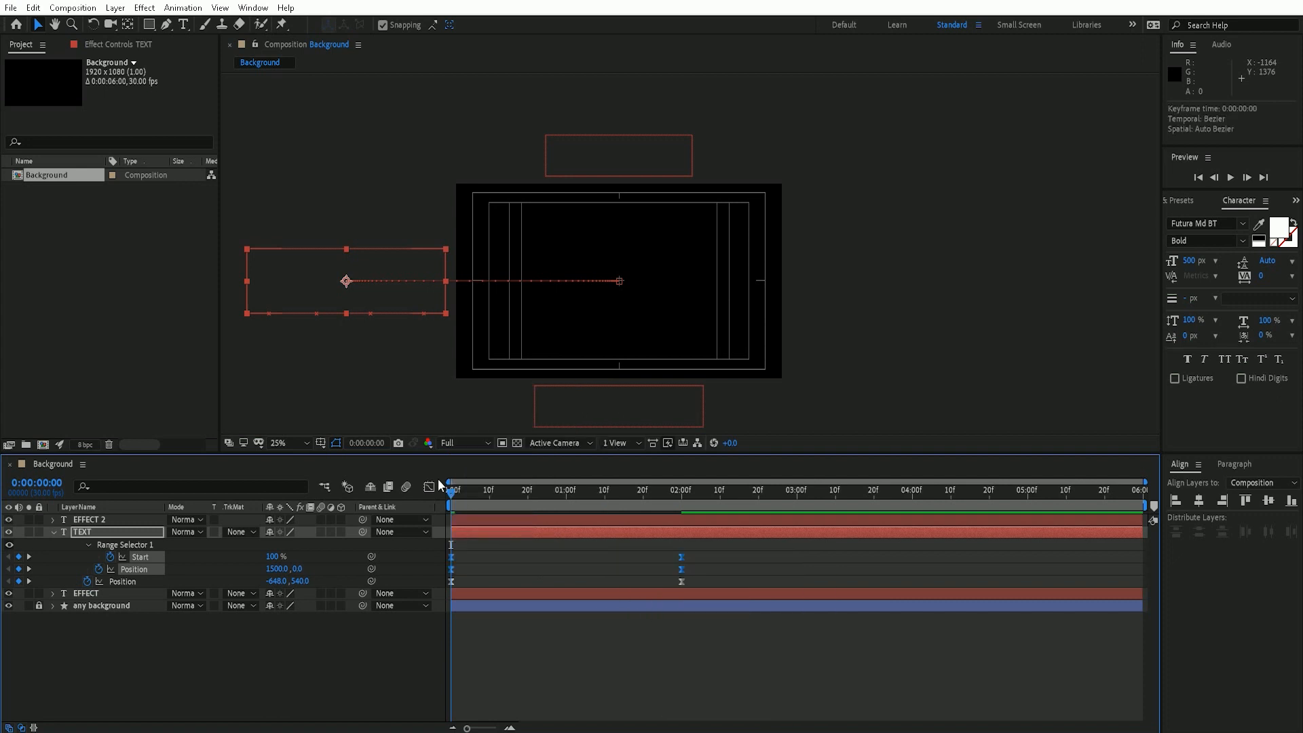
Step: Lengthen the speed-graph handles of the Start and animator Position keyframes so the speed peaks sharply at 1 second
left_click(429, 487)
left_click_drag(710, 660, 606, 673)
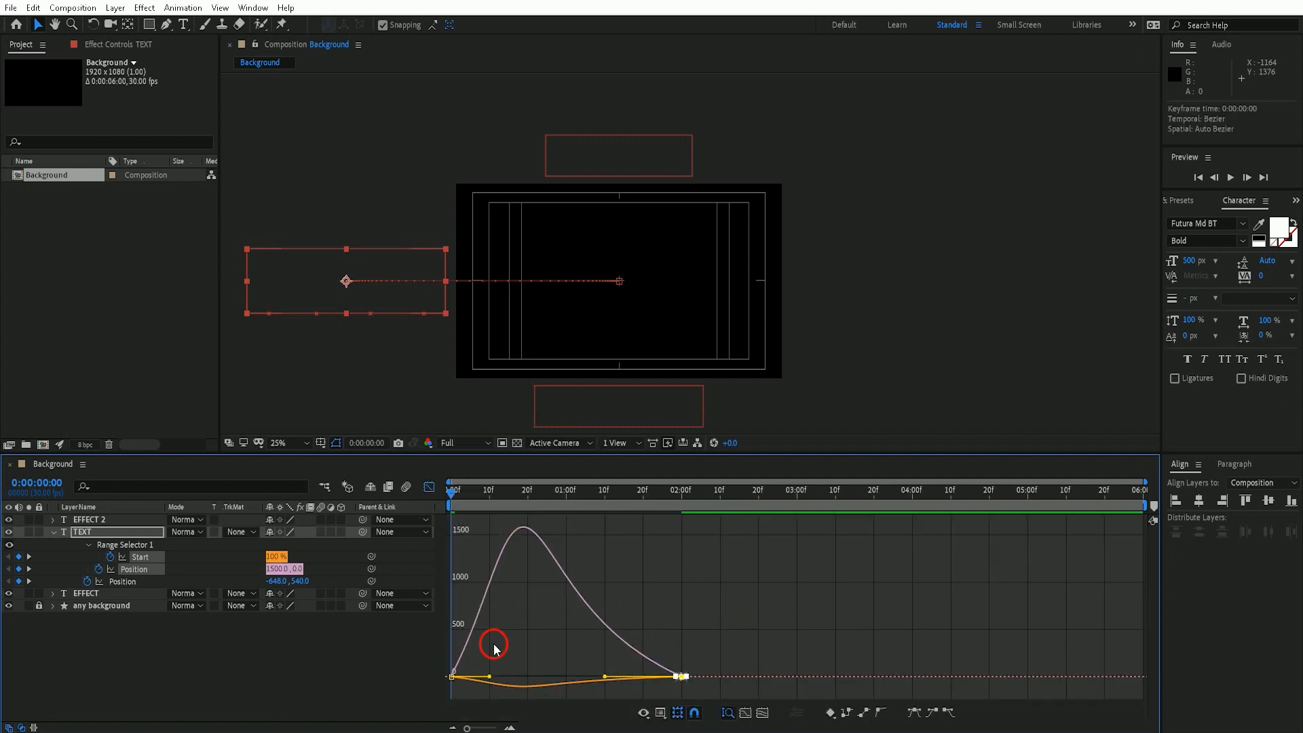
left_click_drag(494, 648, 528, 675)
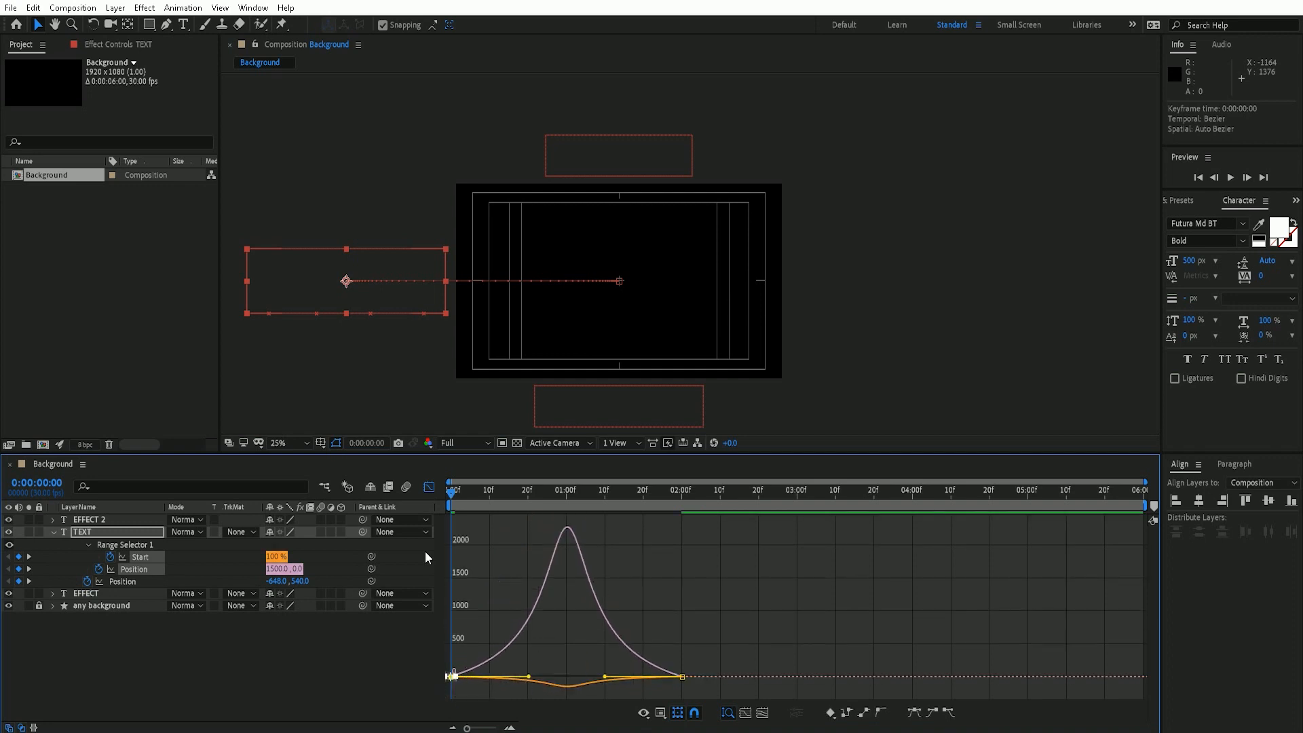
left_click(429, 488)
Step: Check the TEXT layer's keyframes in the timeline and graph views, and collapse the layer's properties
left_click(683, 549)
left_click_drag(709, 551, 404, 593)
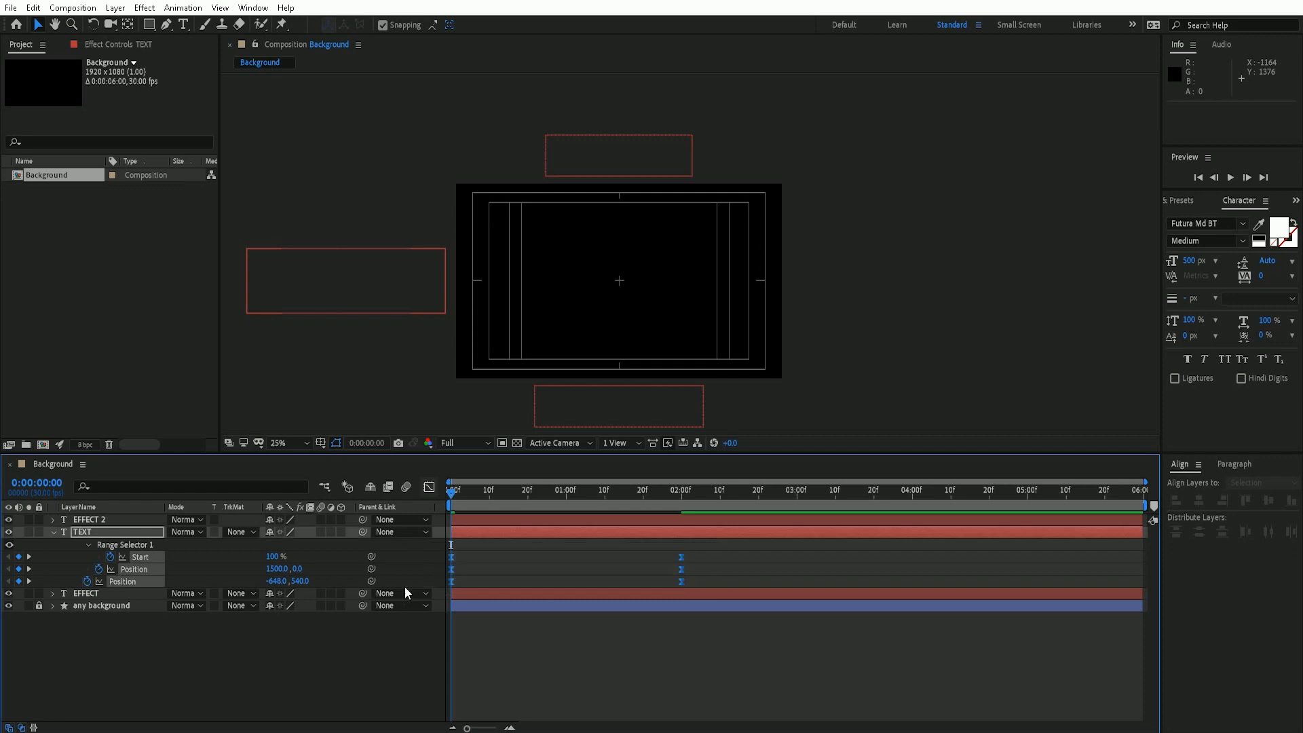
left_click(429, 487)
left_click(429, 487)
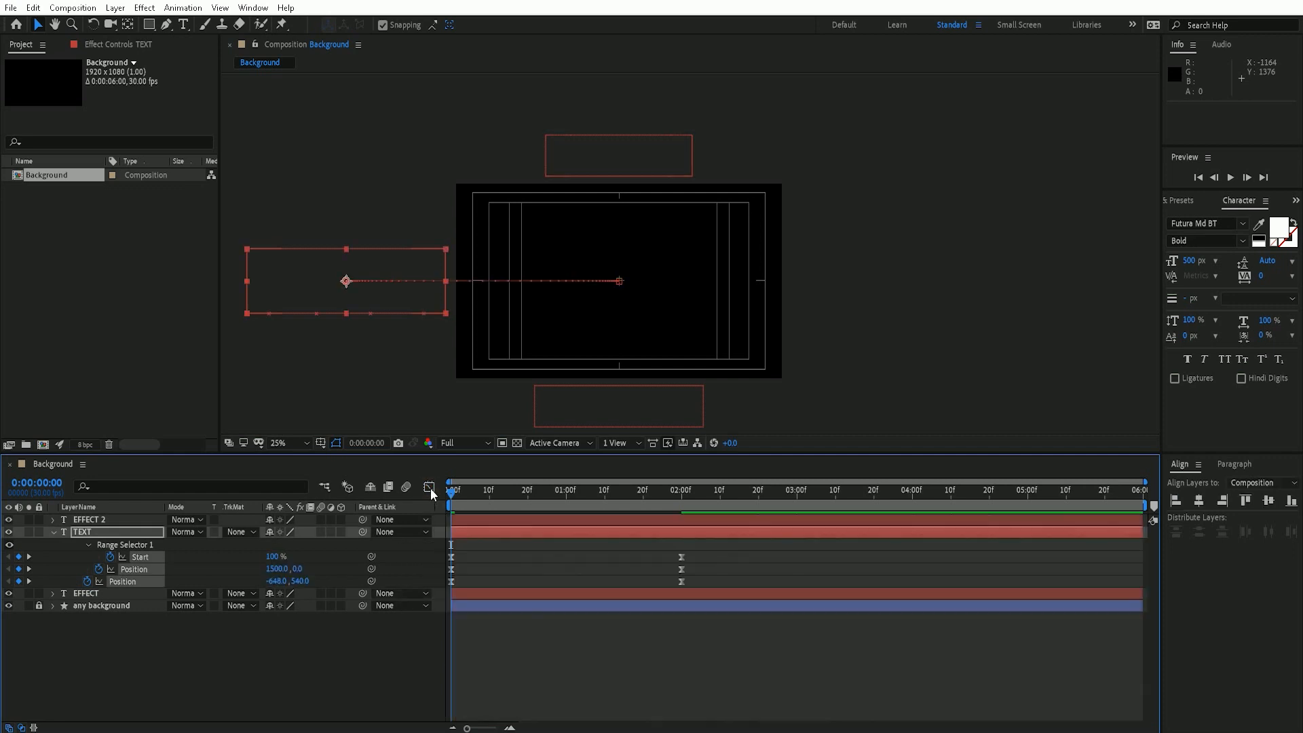
left_click(361, 657)
left_click(54, 531)
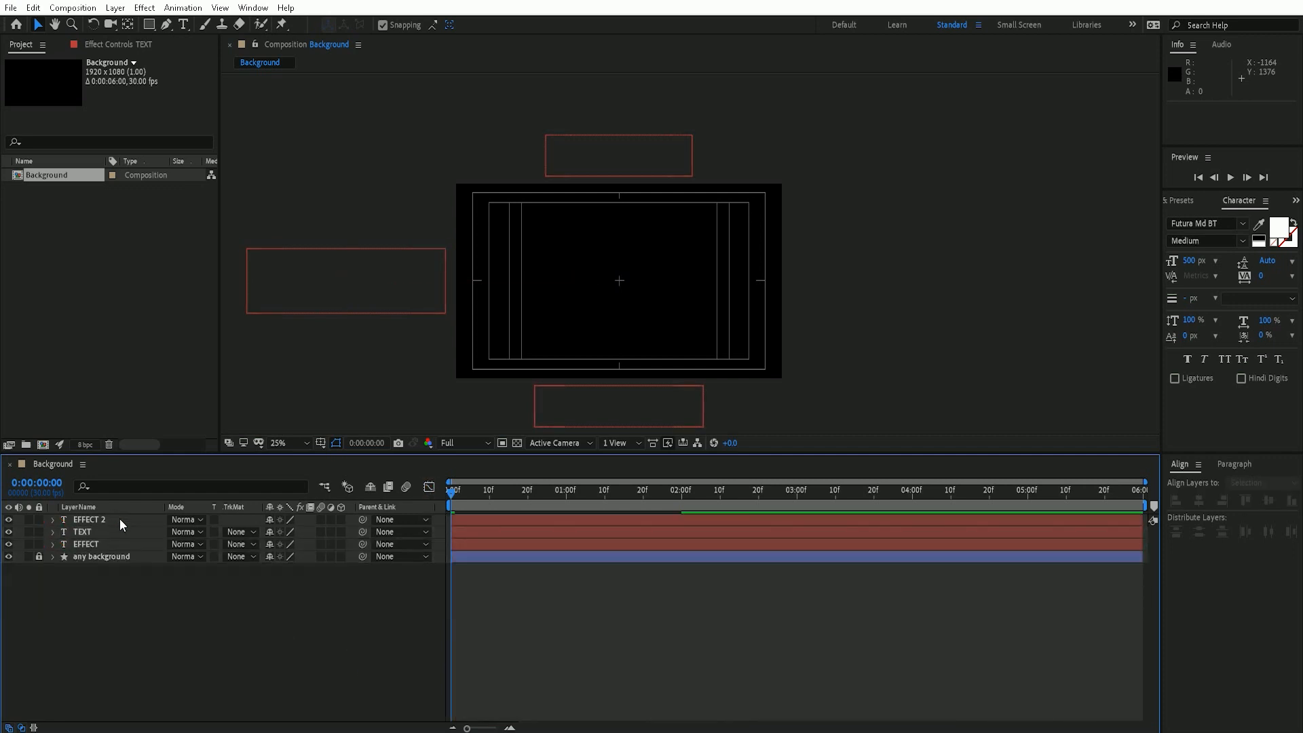
Step: Add a Position text animator to the EFFECT 2 layer and keyframe its Position and Range Selector Start at 2 seconds
left_click(119, 519)
left_click(54, 520)
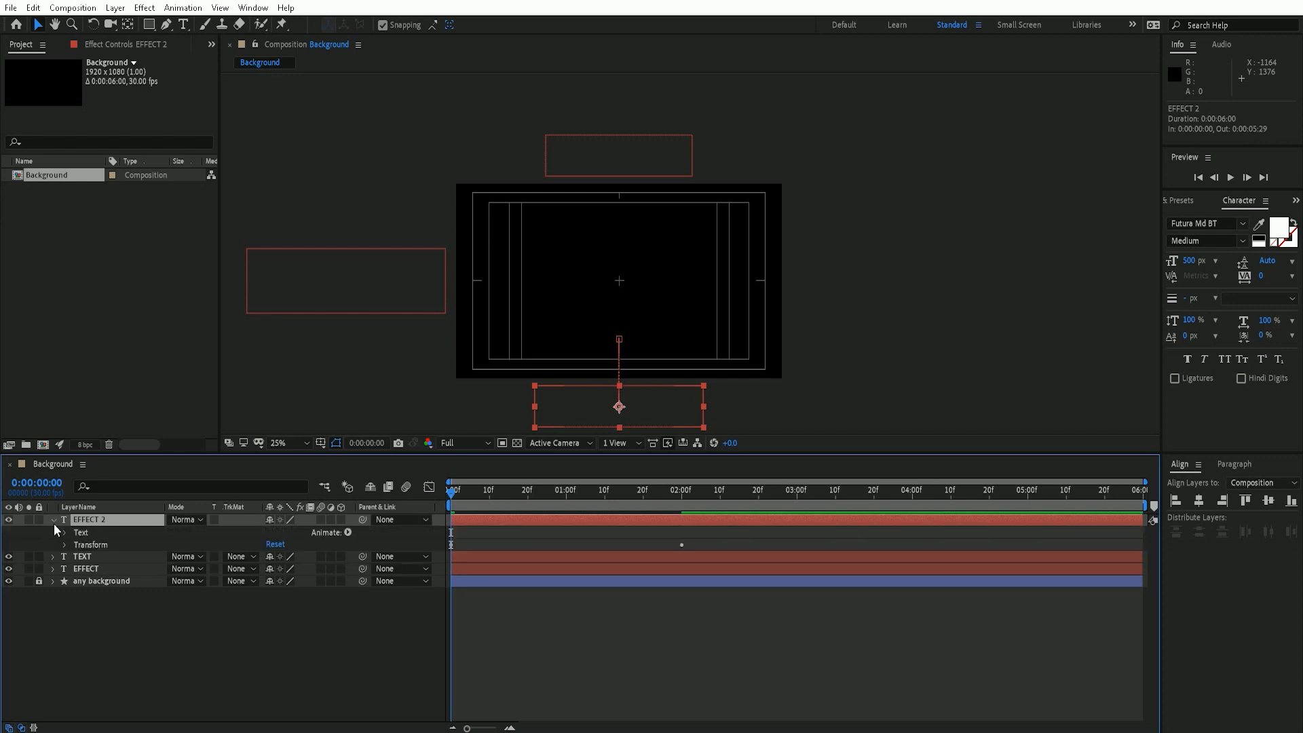
left_click(106, 535)
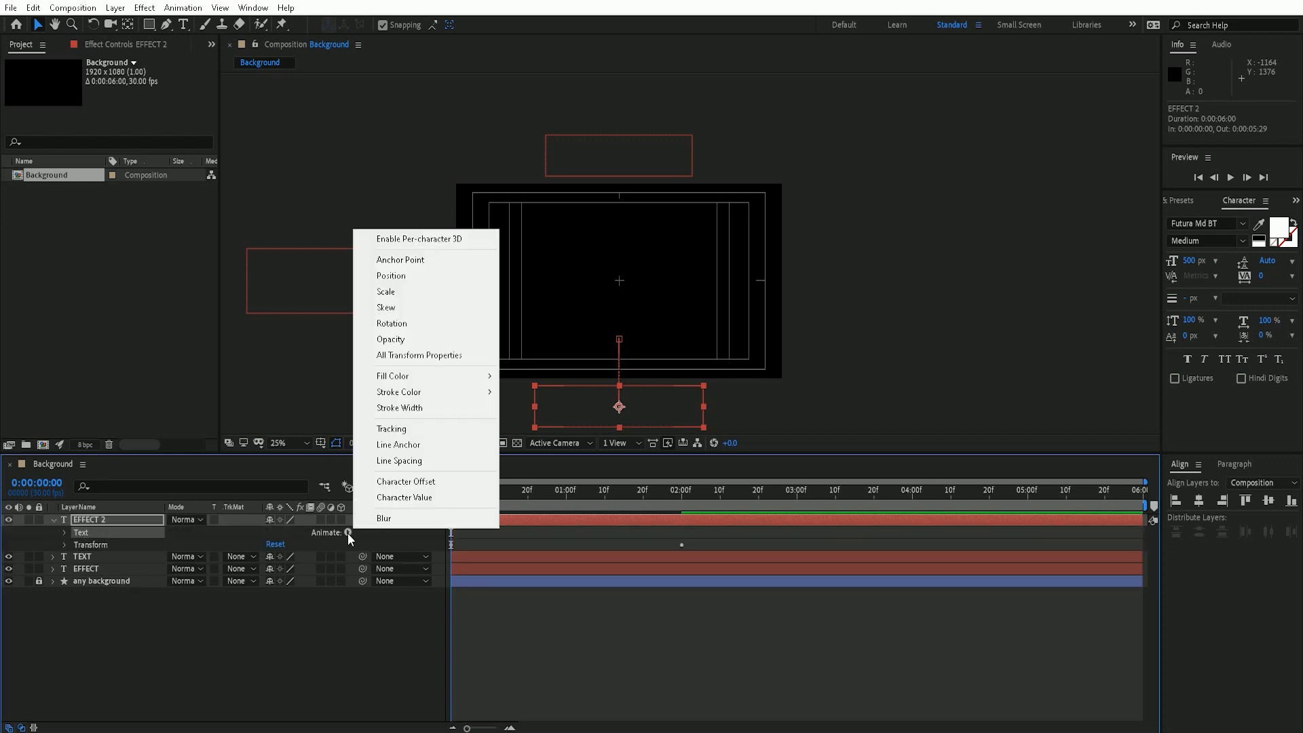
left_click(408, 275)
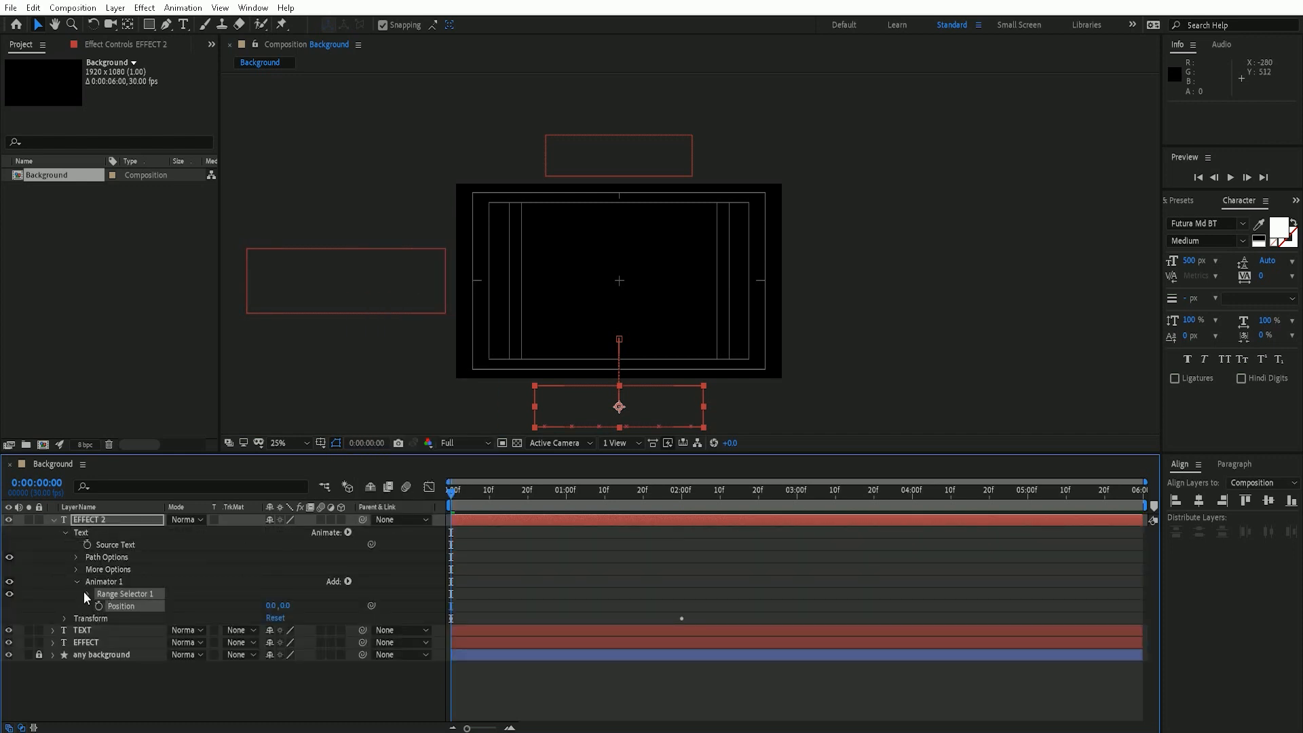
left_click(86, 594)
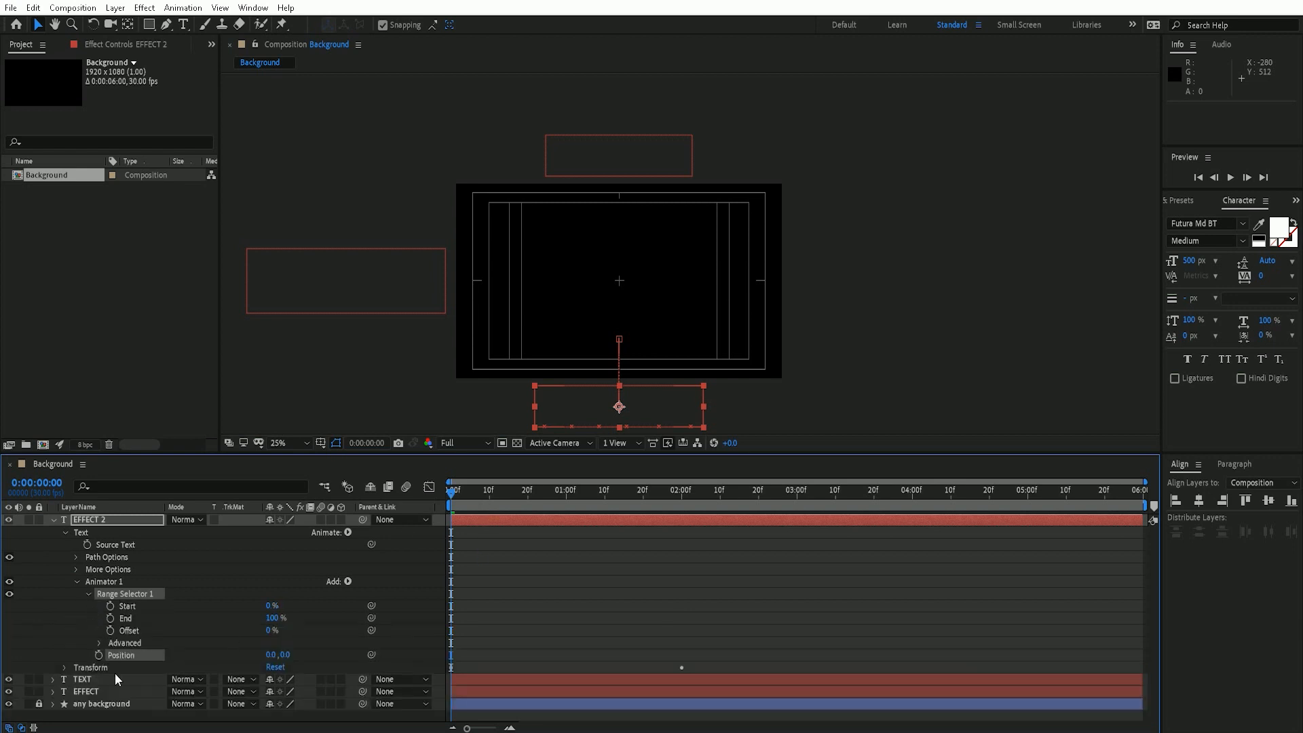
left_click_drag(451, 491, 680, 504)
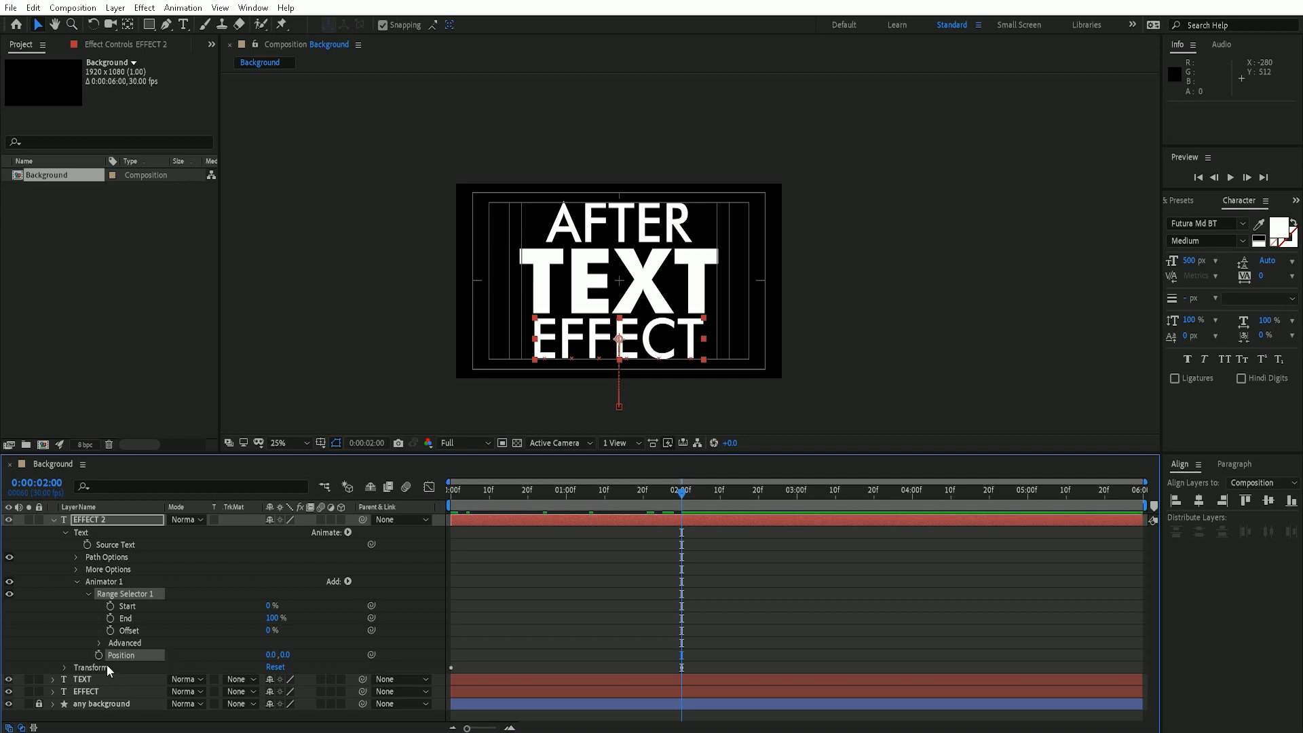
left_click(110, 605)
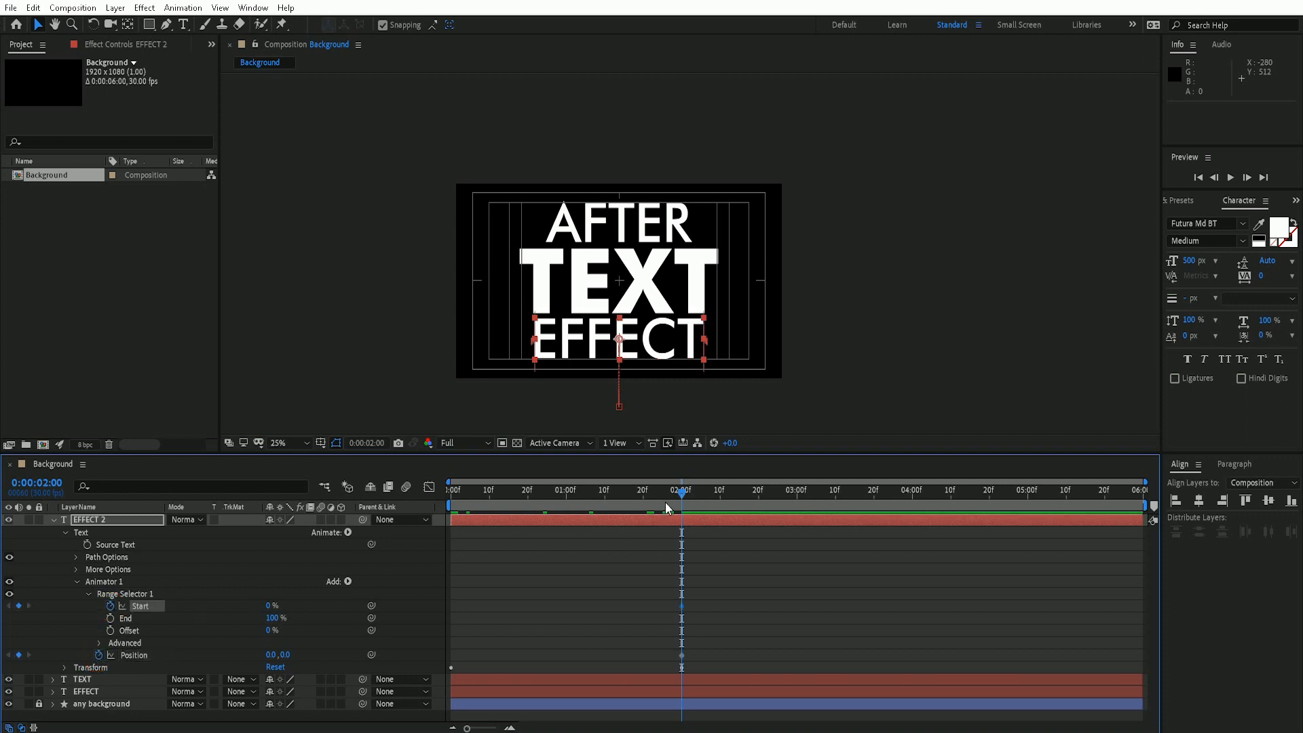
Step: At 0 seconds, set the EFFECT 2 animator's vertical Position to -1500 and the Range Selector's Start to 100%
left_click_drag(683, 497, 376, 518)
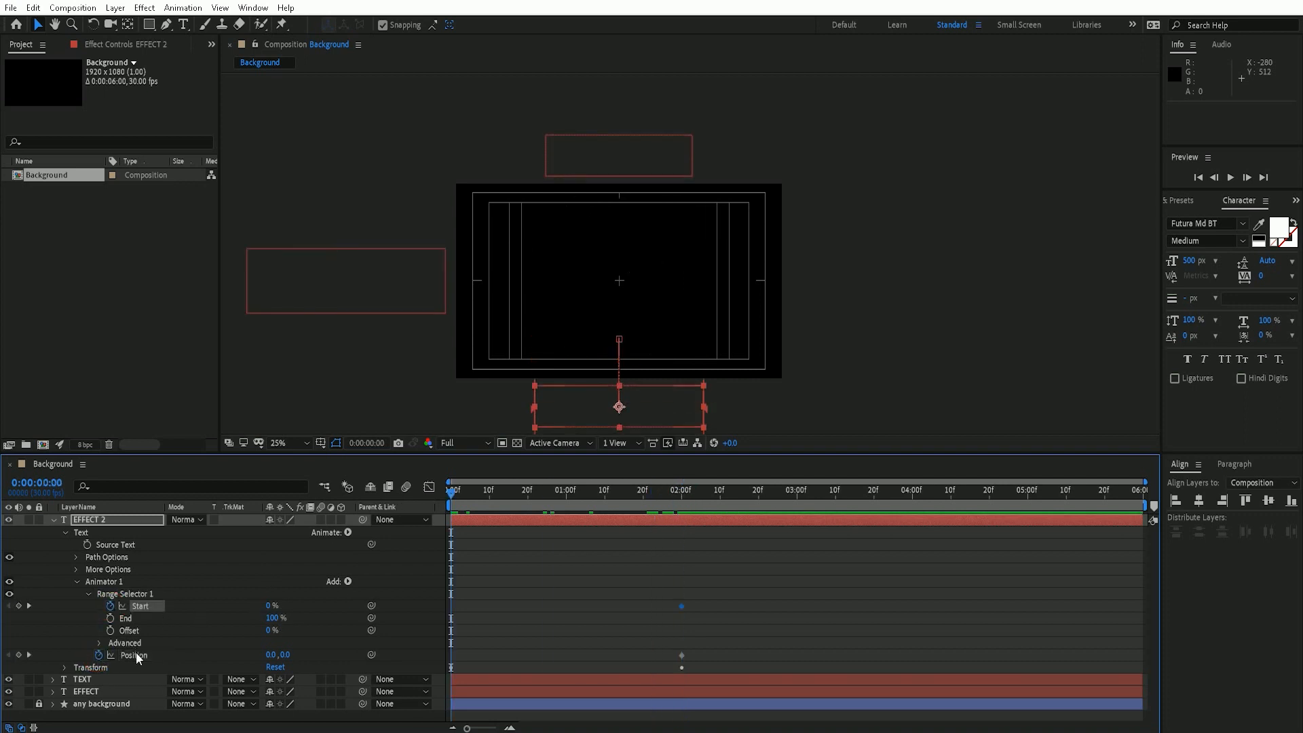
left_click(282, 655)
type("-1500")
key("Return")
left_click(271, 606)
type("100")
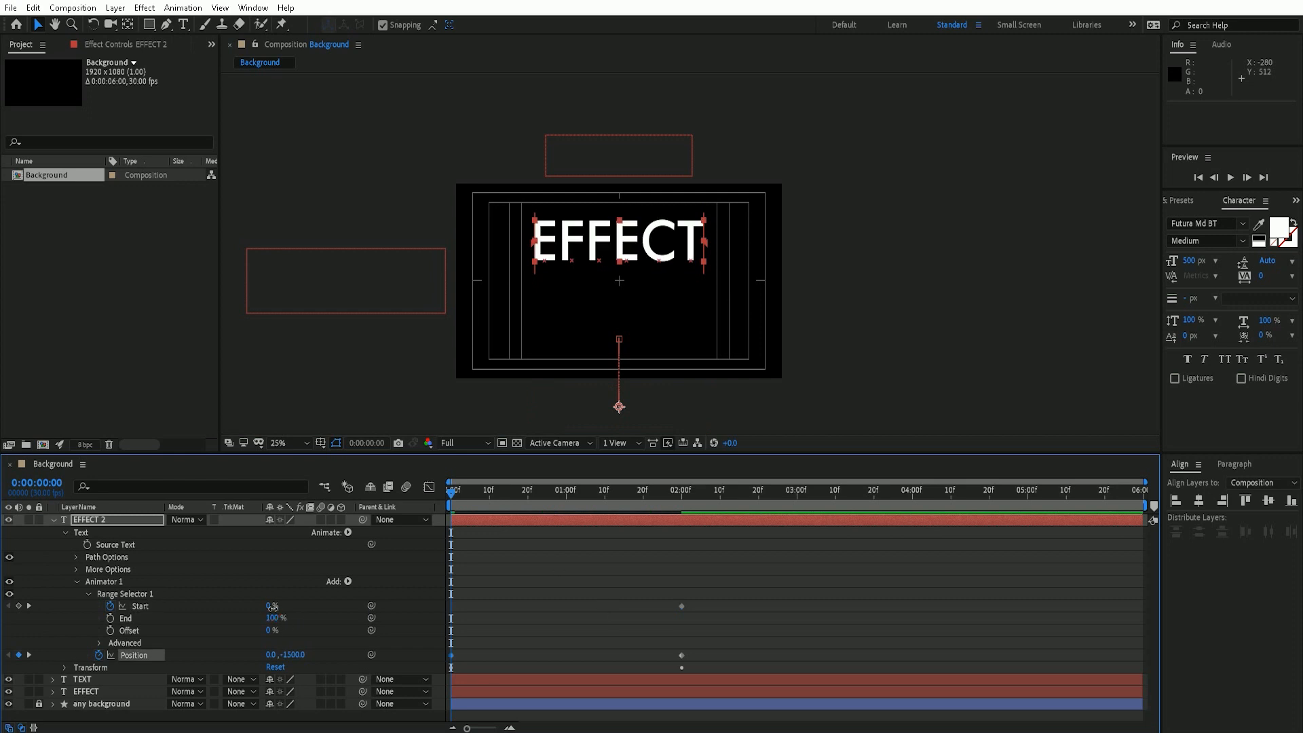
key("Return")
Step: Show only EFFECT 2's keyframed properties and apply Easy Ease to its Range Selector Start and animator Position keyframes
left_click(116, 519)
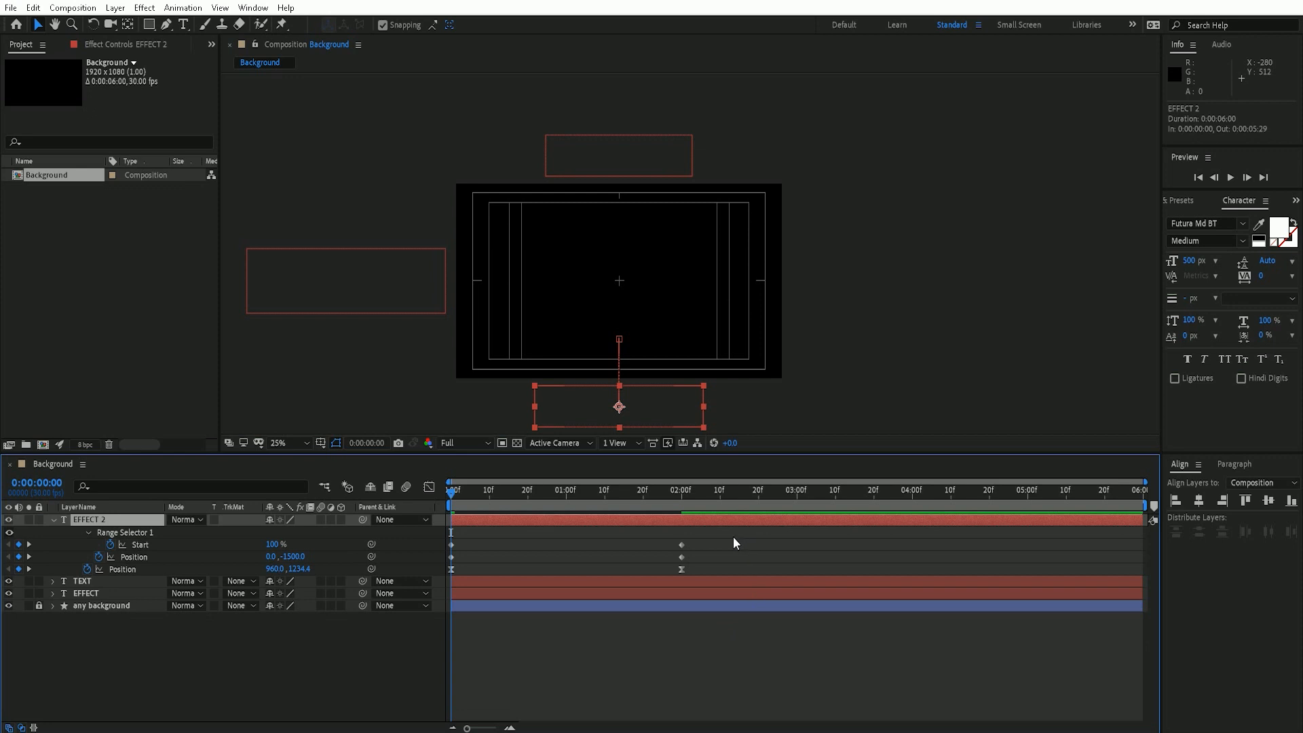
key("u")
left_click_drag(733, 536, 443, 558)
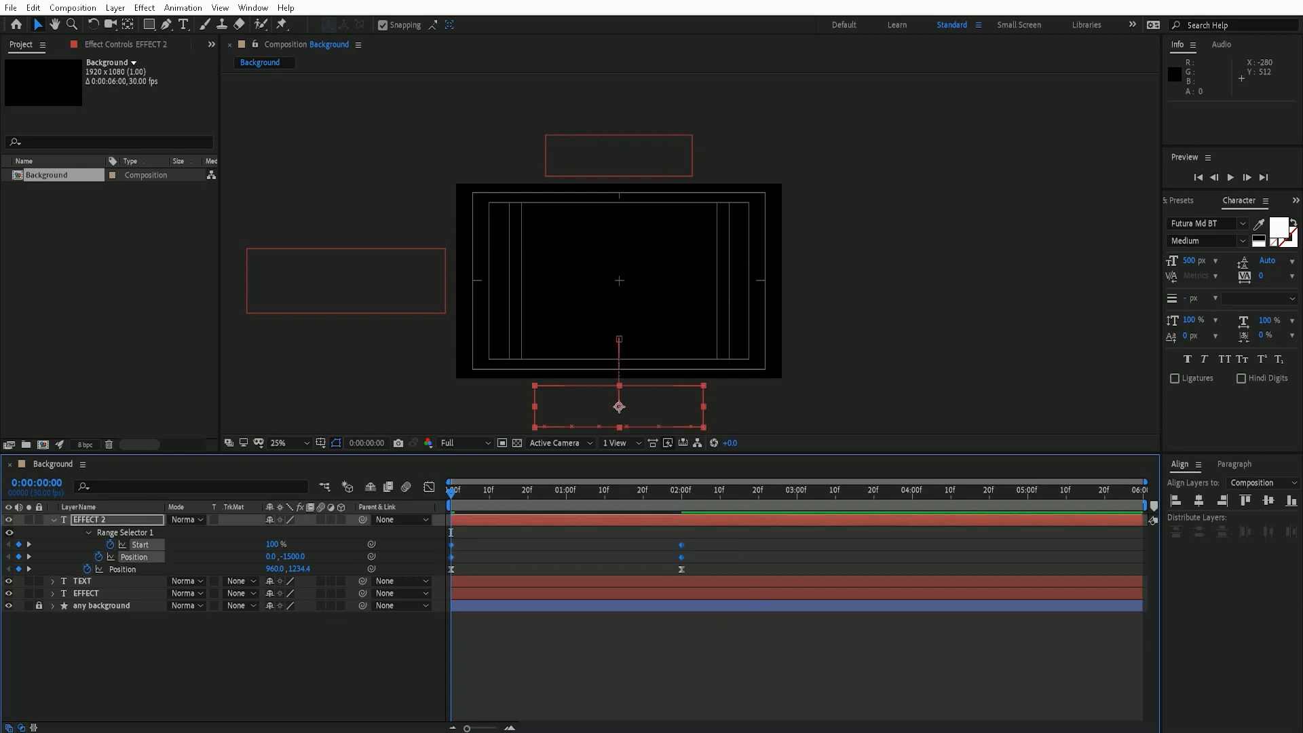
right_click(451, 547)
mouse_move(470, 540)
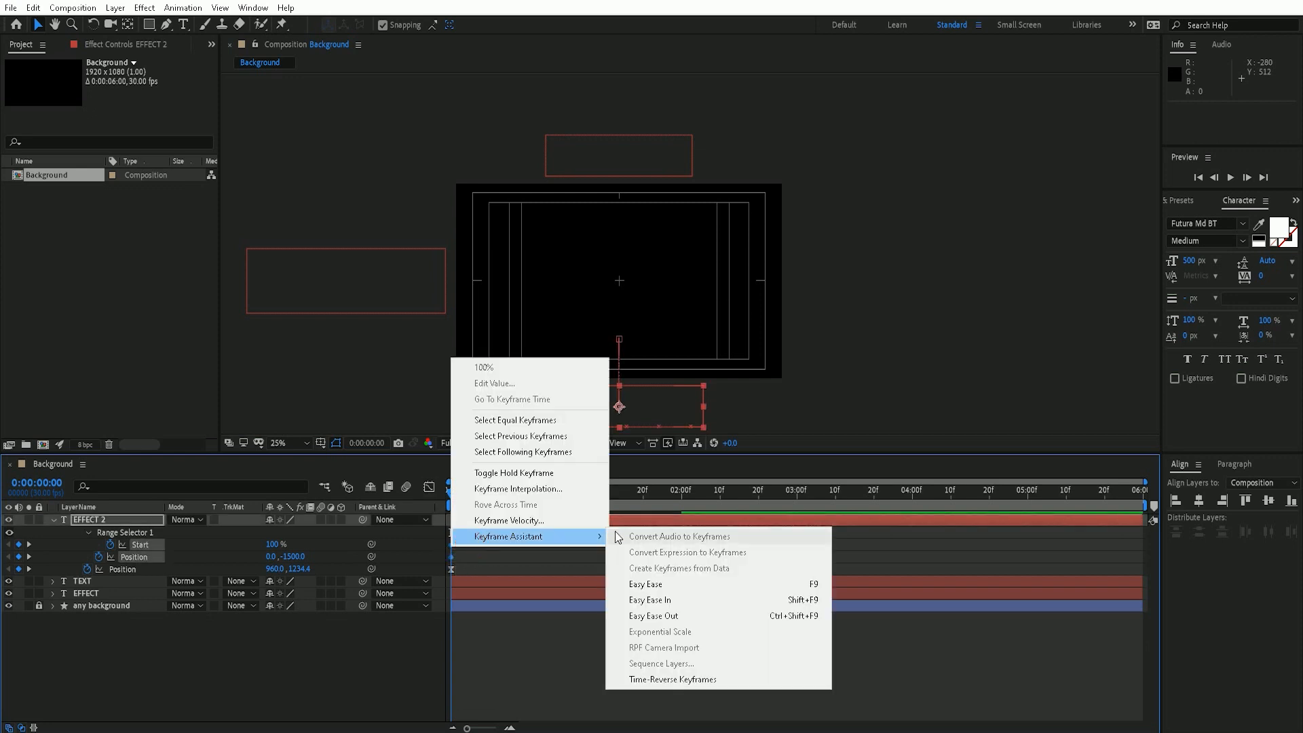
left_click(631, 585)
Step: Lengthen the speed-graph handles of EFFECT 2's Start and animator Position keyframes to about 68% influence, peaking at 1 second, and collapse the layer
left_click(429, 486)
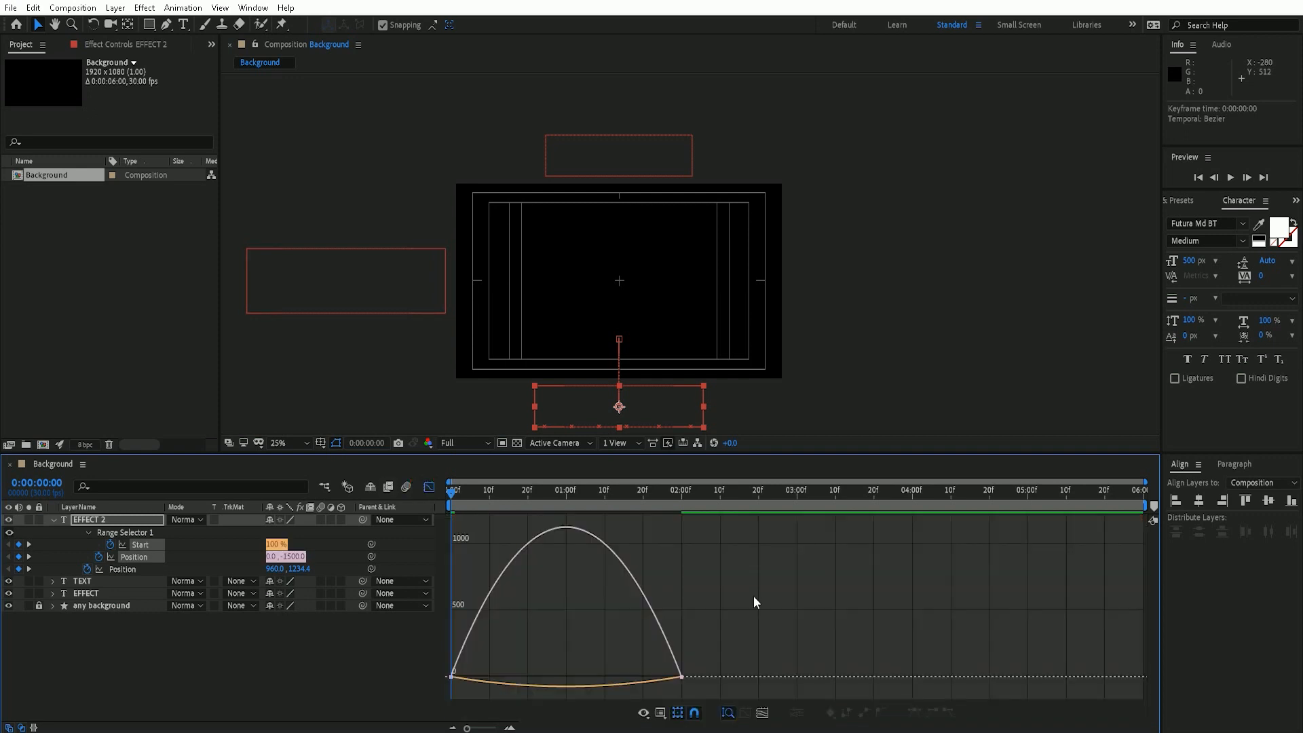
left_click_drag(760, 598, 606, 678)
left_click_drag(505, 646, 529, 673)
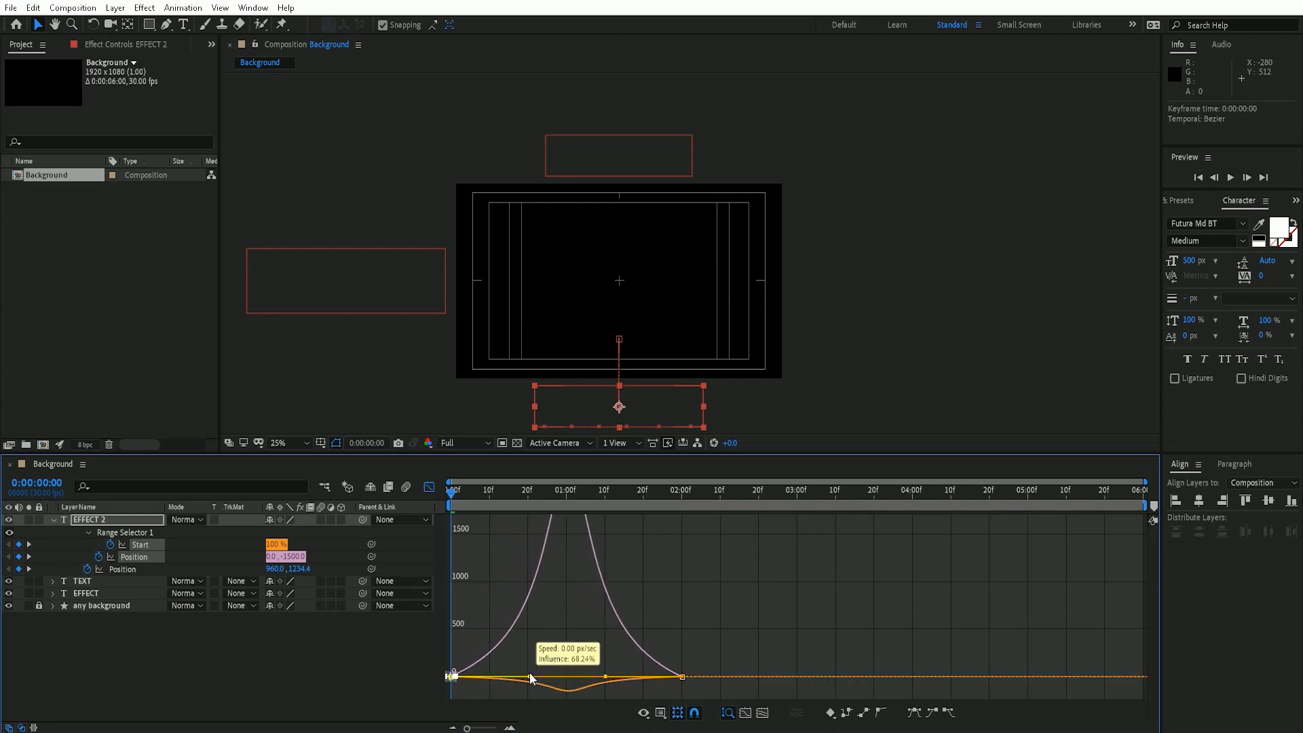
left_click(429, 486)
left_click(163, 686)
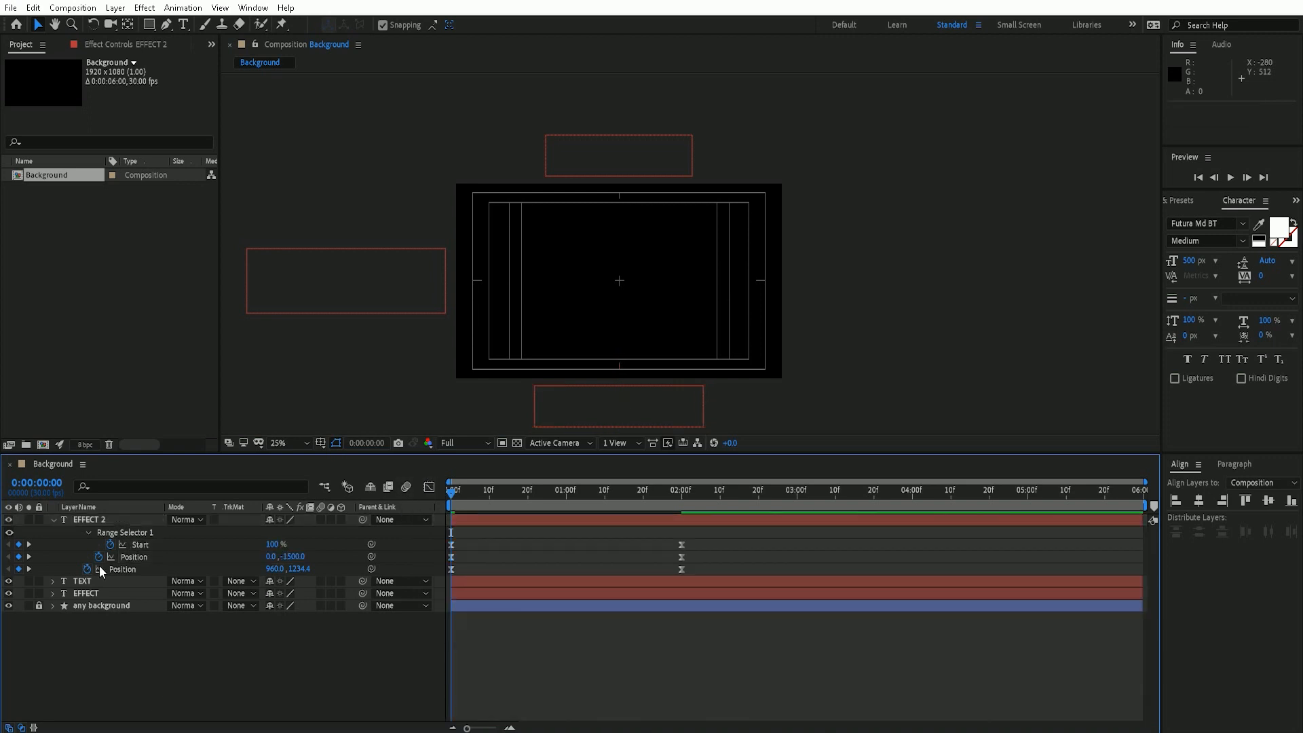
left_click(53, 519)
Step: Add a Position text animator to the EFFECT layer that holds the word AFTER and expand its Range Selector
left_click(93, 543)
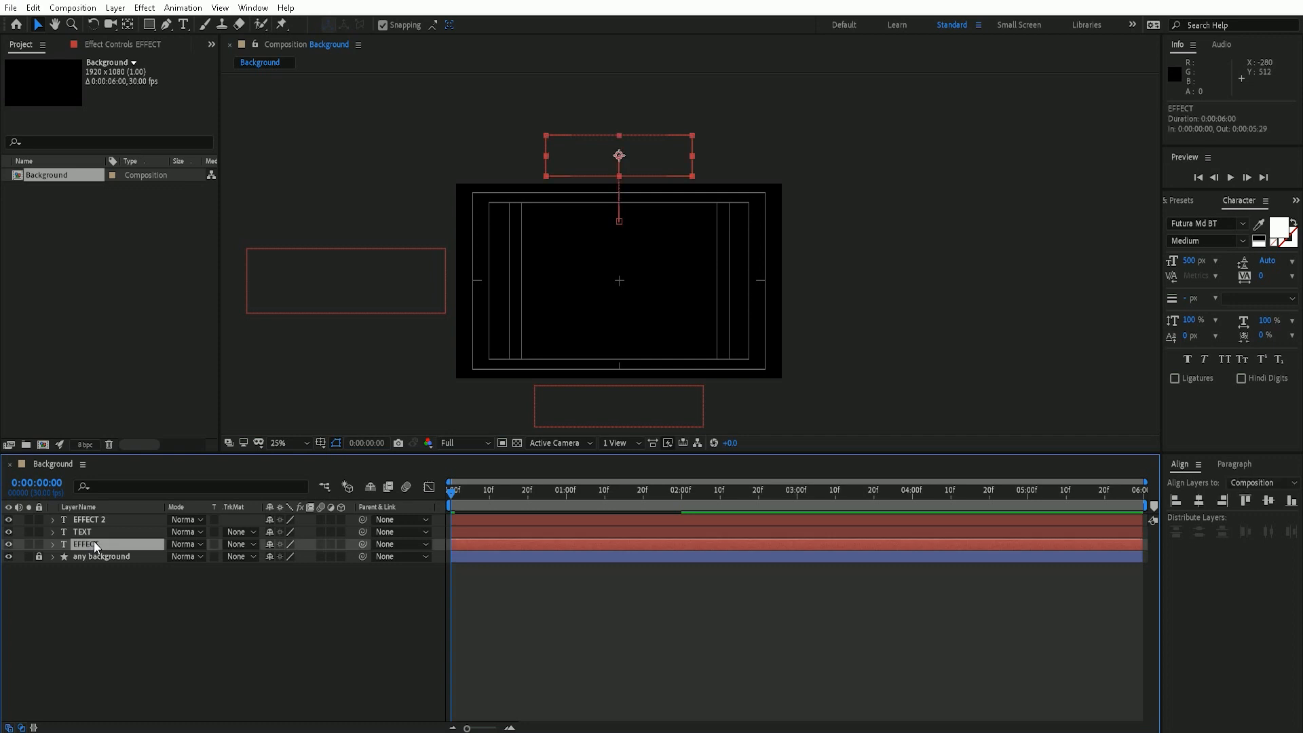
left_click(53, 544)
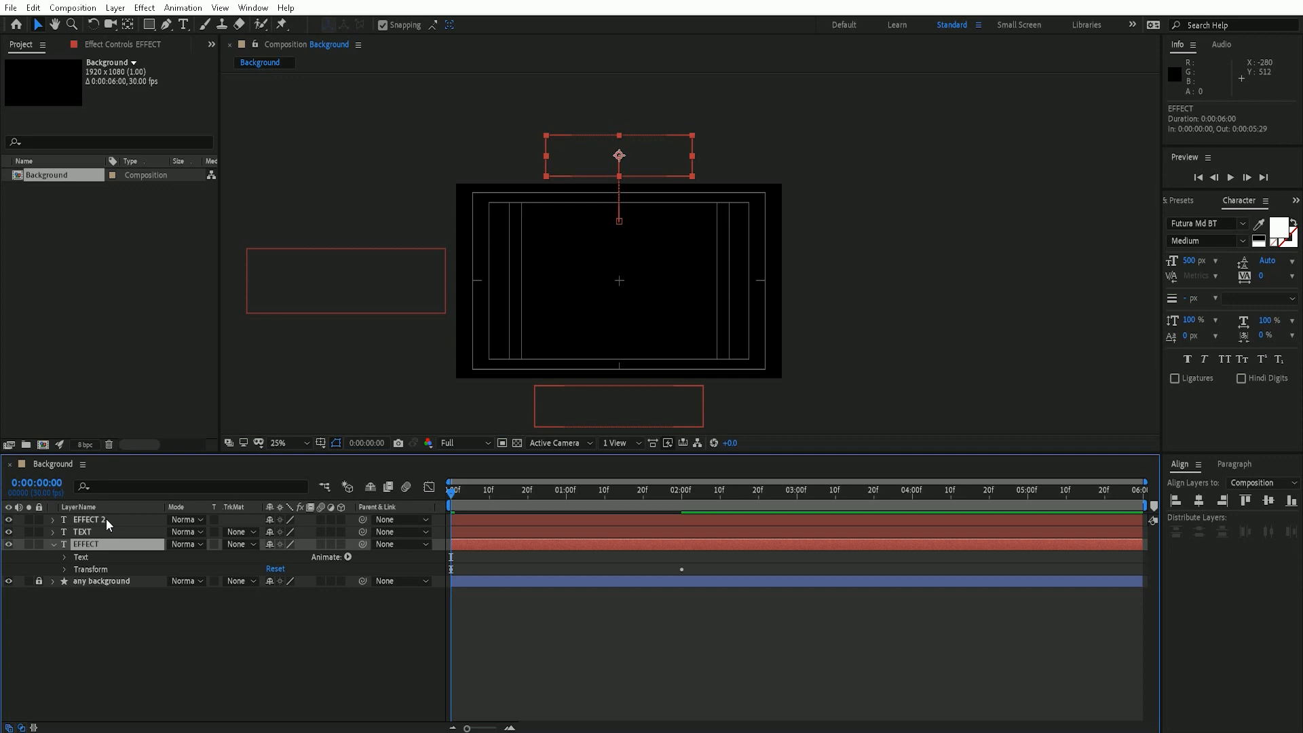
left_click(63, 557)
left_click(348, 556)
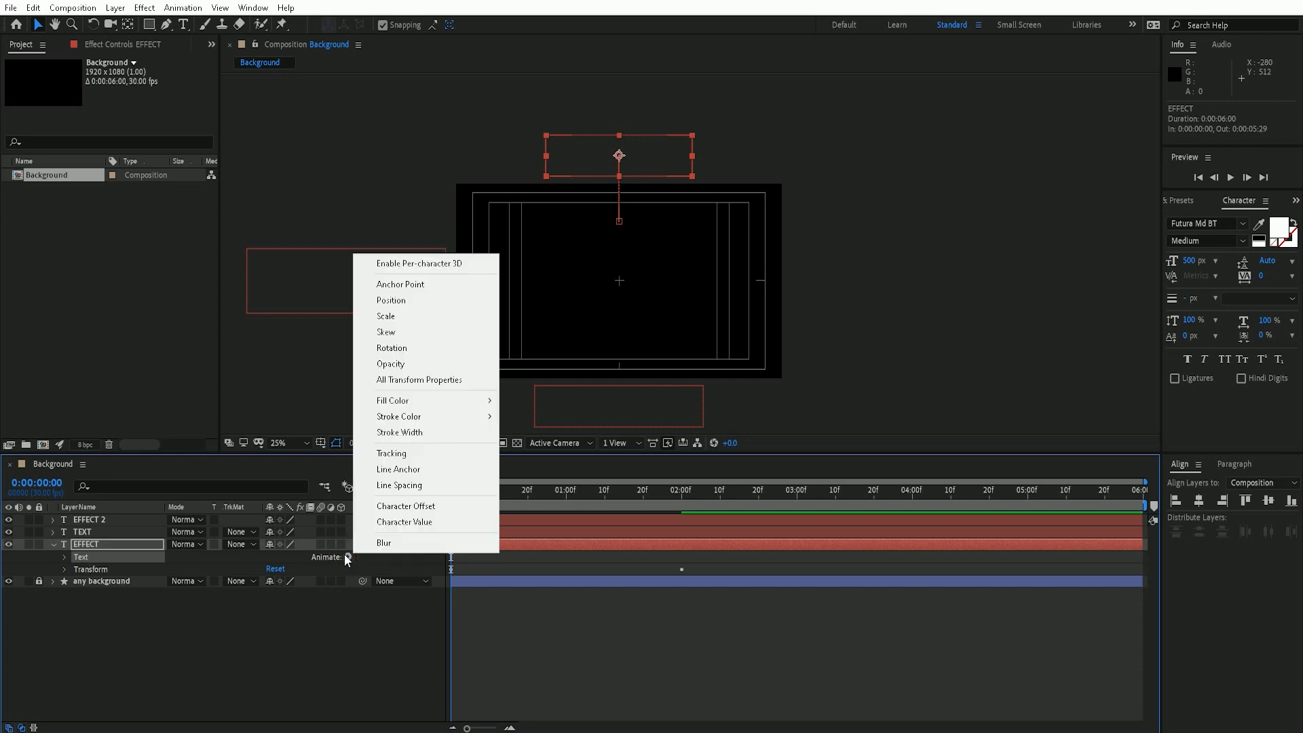
left_click(420, 301)
left_click(87, 618)
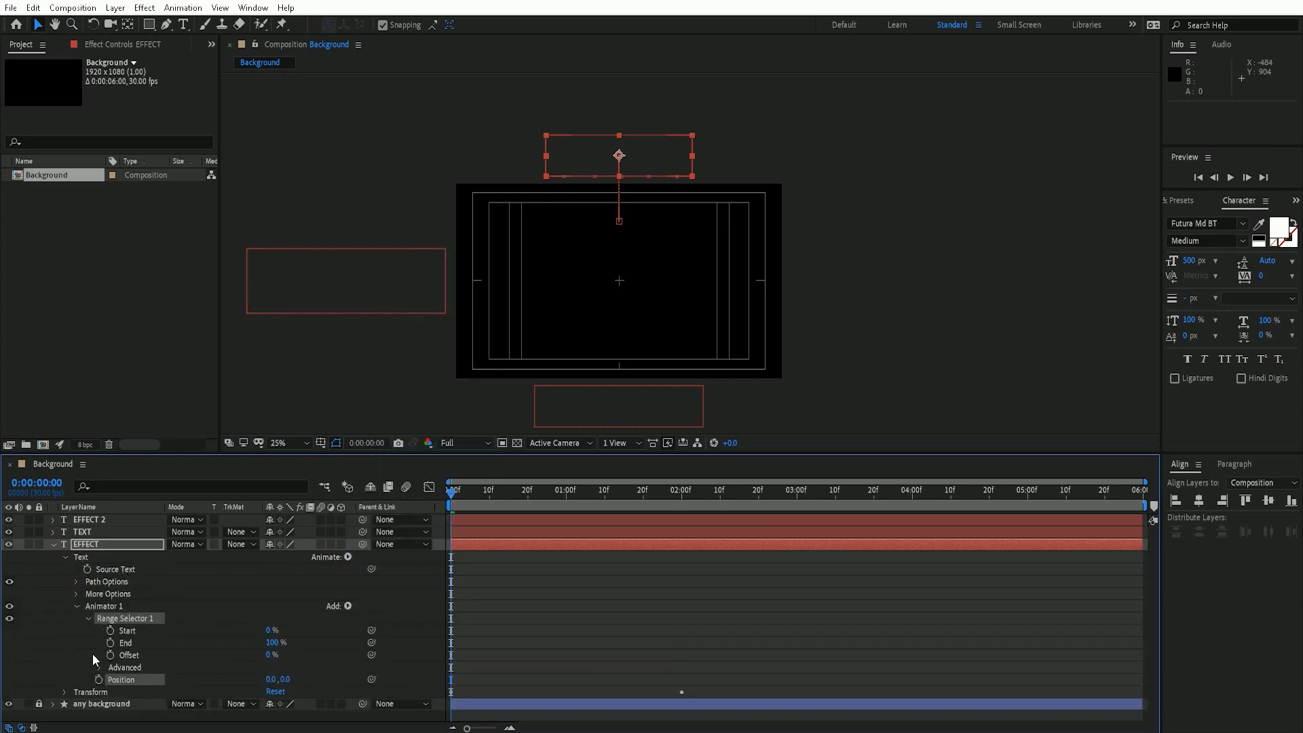
Step: At 0 seconds, keyframe the EFFECT layer's Range Selector Start at 100% and its animator's vertical Position at 1500
left_click(98, 678)
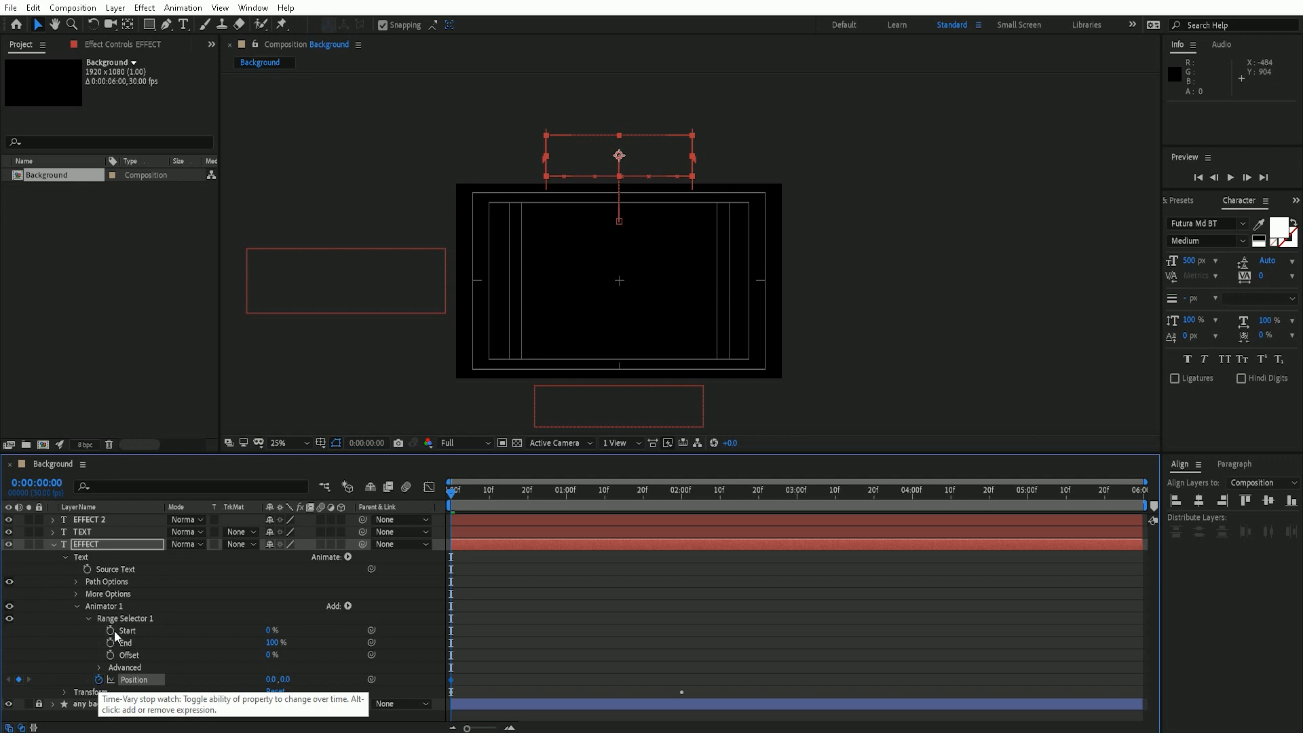
left_click(111, 630)
left_click_drag(273, 631, 443, 633)
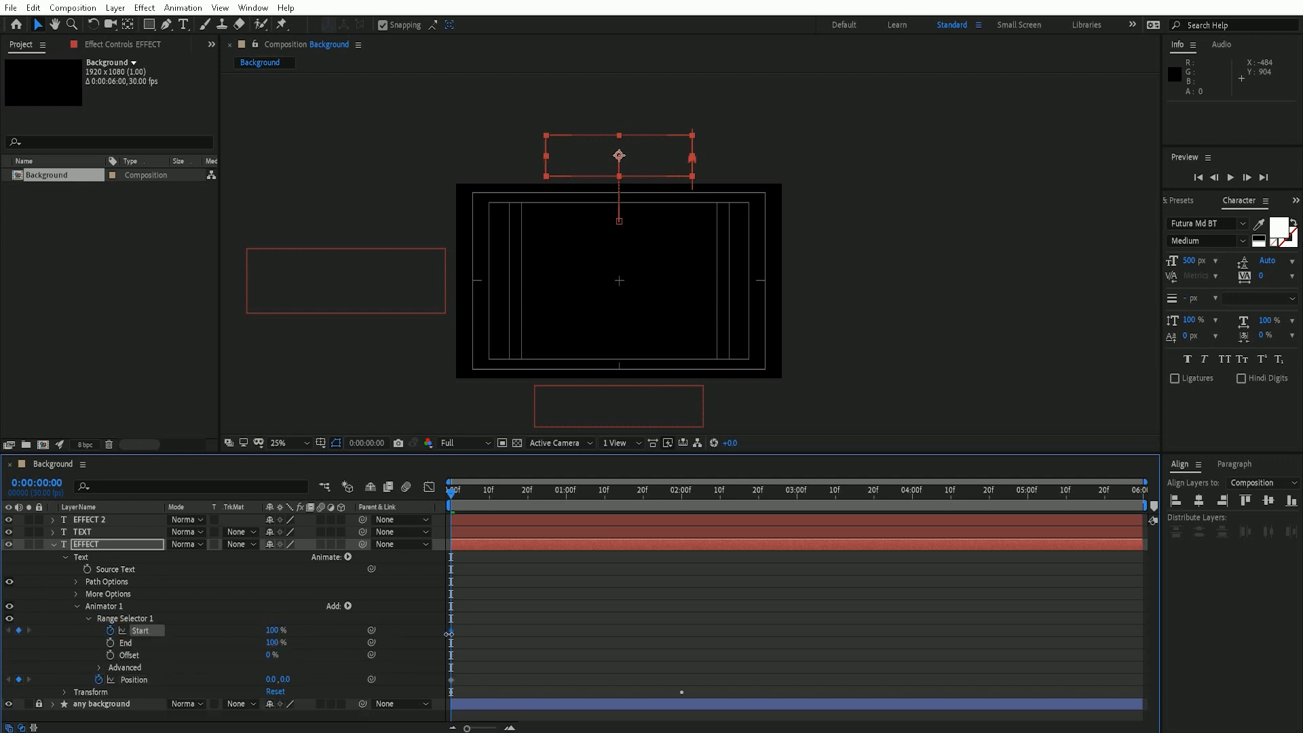
left_click(272, 680)
key("Tab")
key("Return")
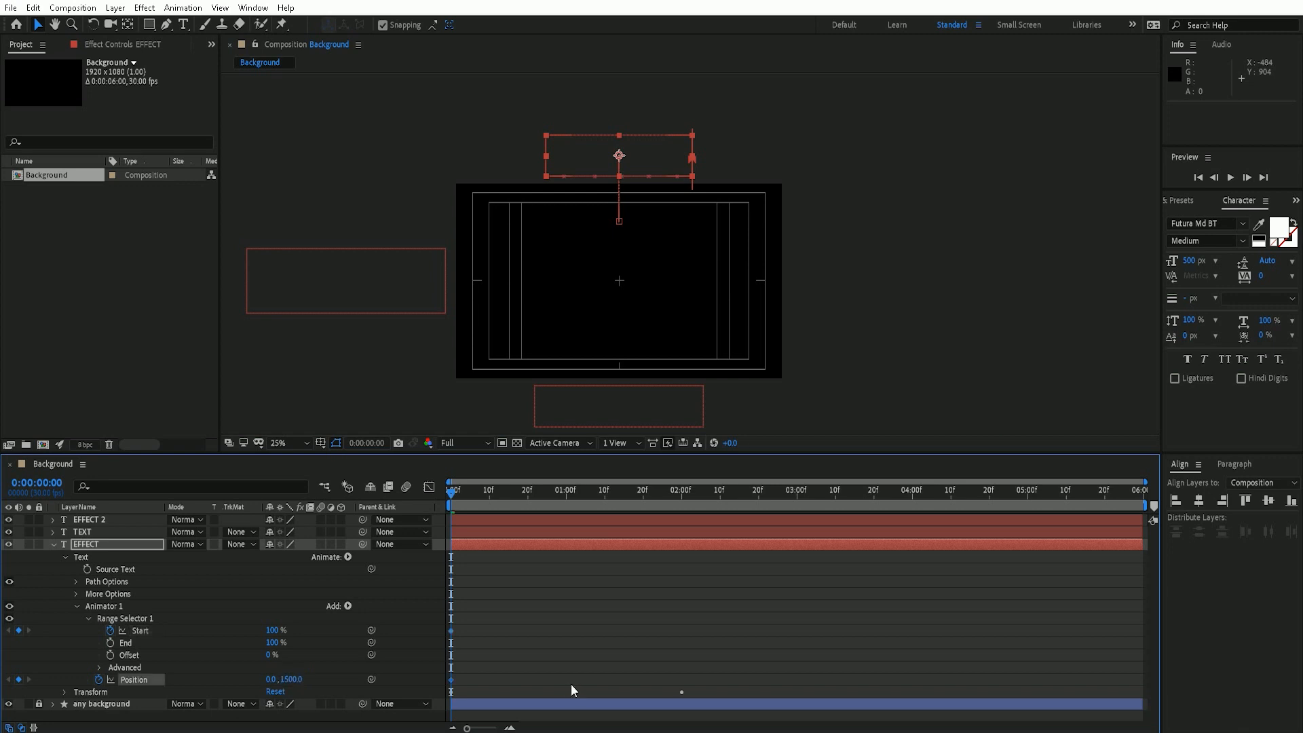
Step: At 2 seconds, set the EFFECT layer's Range Selector Start to 0% and its animator's vertical Position to 0
left_click_drag(451, 496, 682, 512)
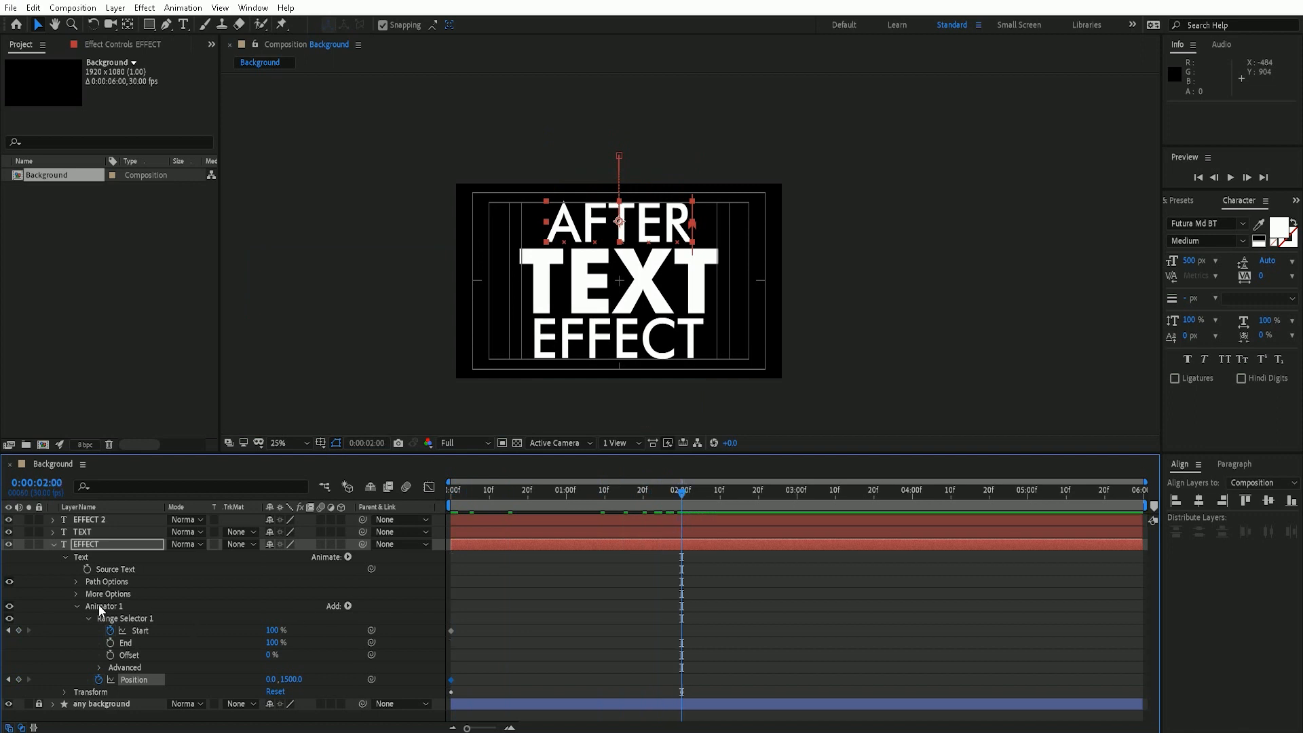
left_click(272, 630)
type("0")
left_click(298, 680)
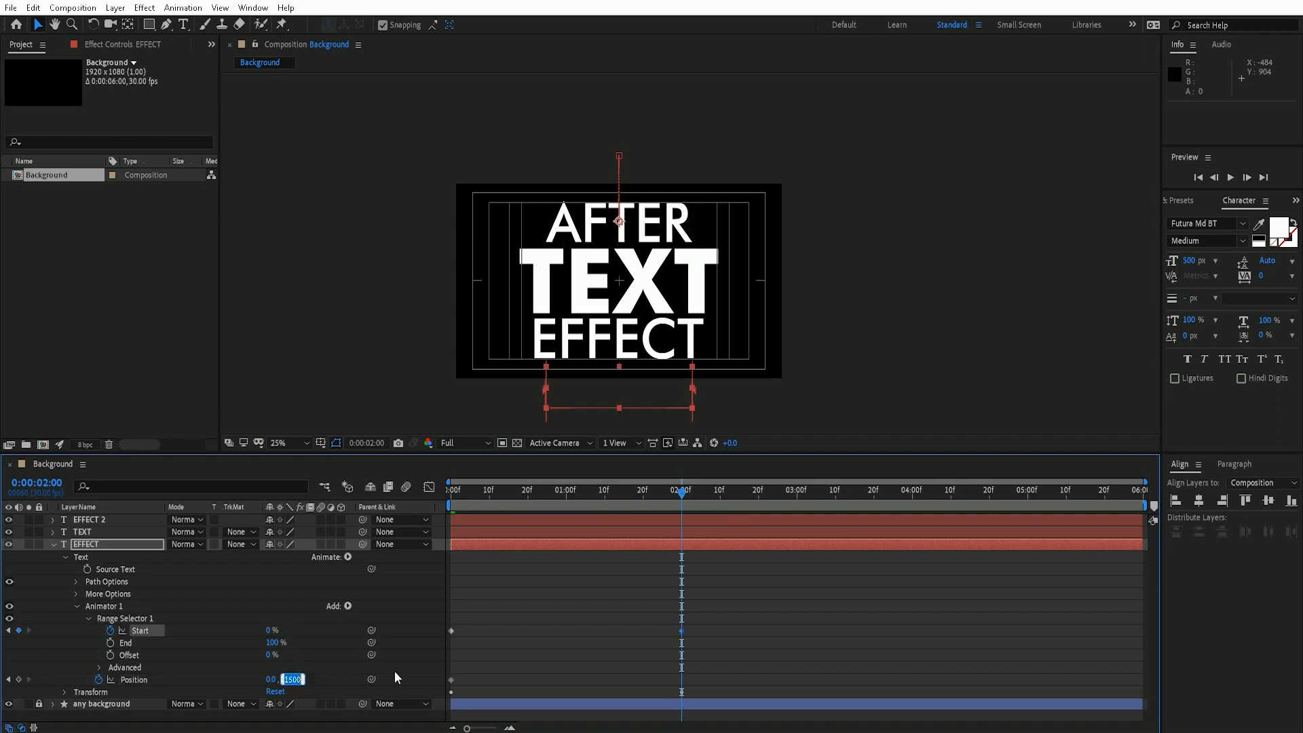
type("0")
key("Return")
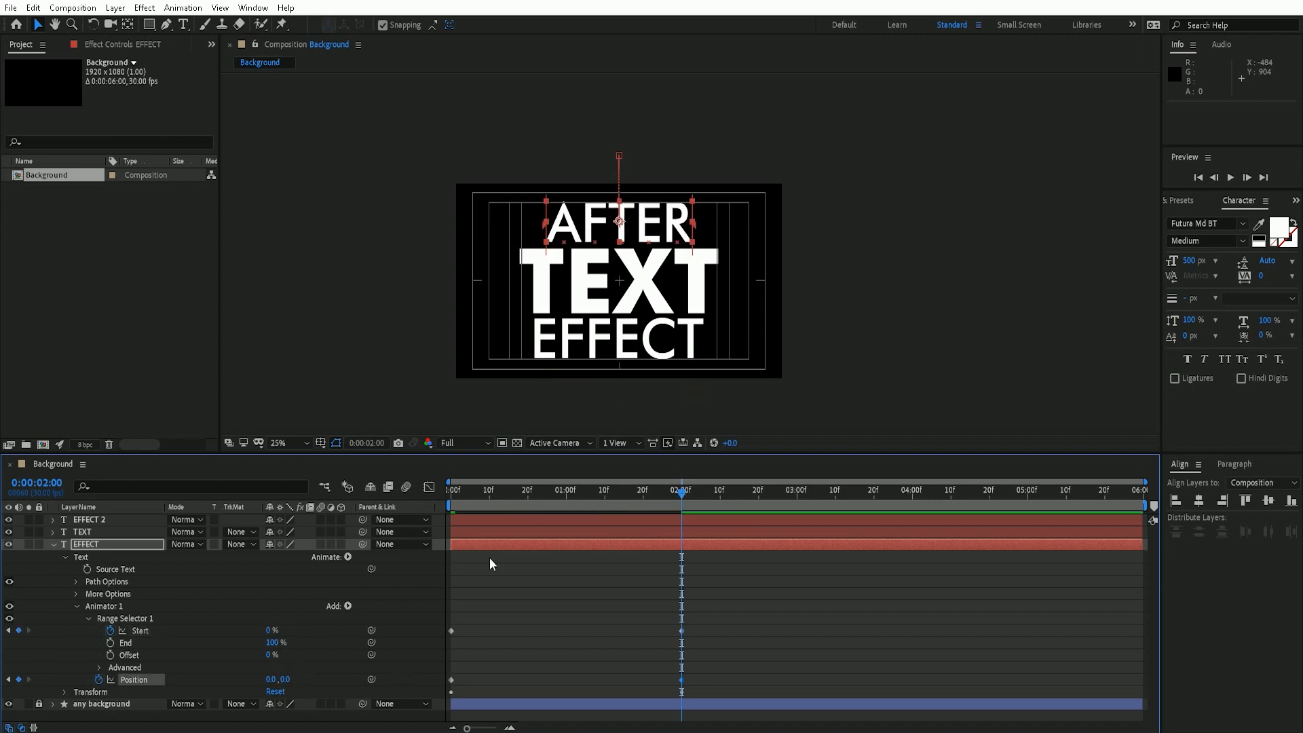
Step: Show only the EFFECT layer's keyframed properties and apply Easy Ease to its Range Selector Start and animator Position keyframes
left_click(133, 540)
key("u")
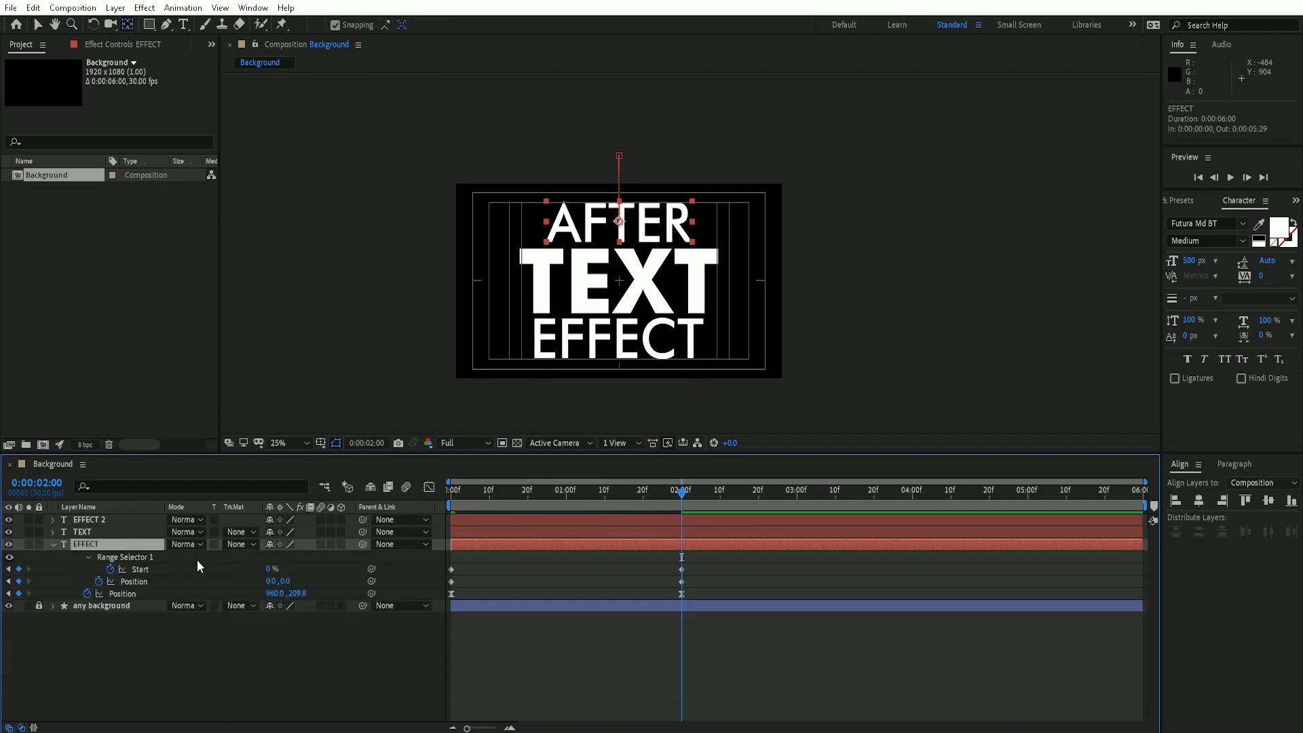
left_click_drag(739, 556, 450, 584)
right_click(450, 584)
mouse_move(509, 572)
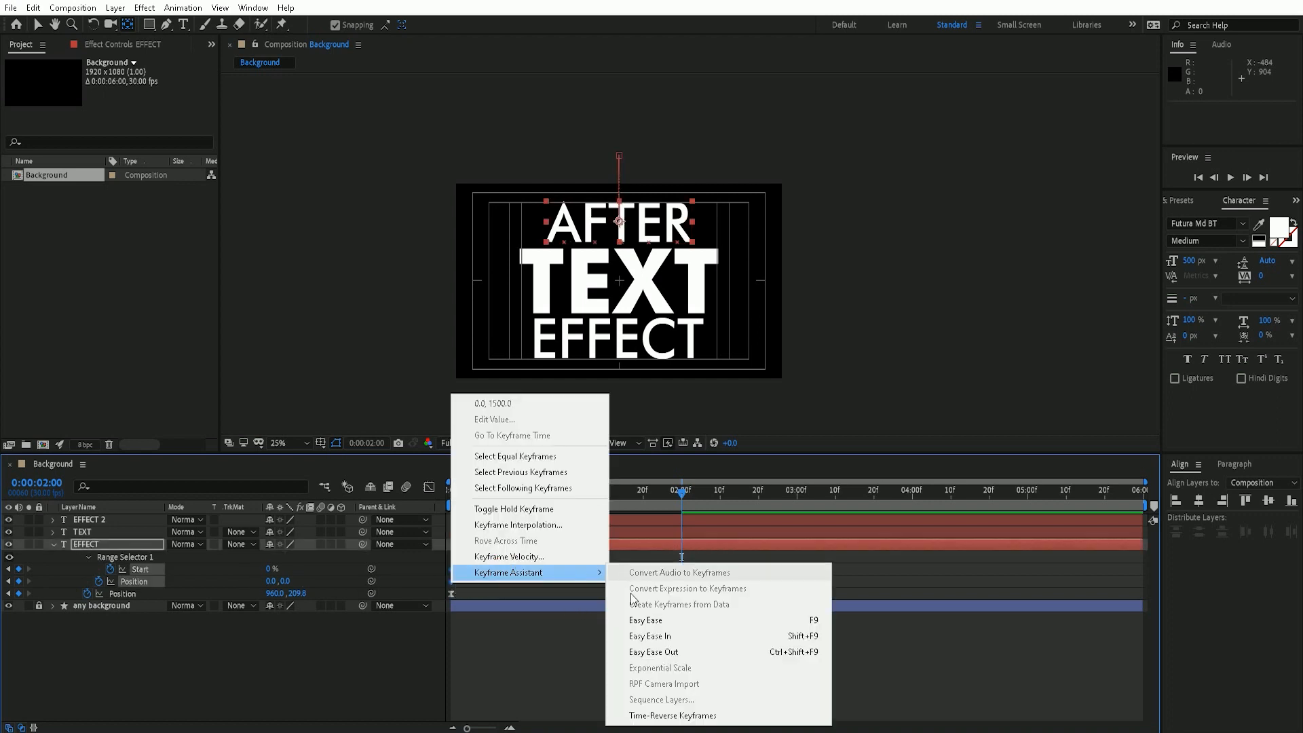
left_click(635, 619)
Step: Lengthen the speed-graph handles of the EFFECT layer's Start and animator Position keyframes so speed peaks at 1 second, and collapse the layer
left_click(429, 487)
left_click_drag(715, 612, 602, 676)
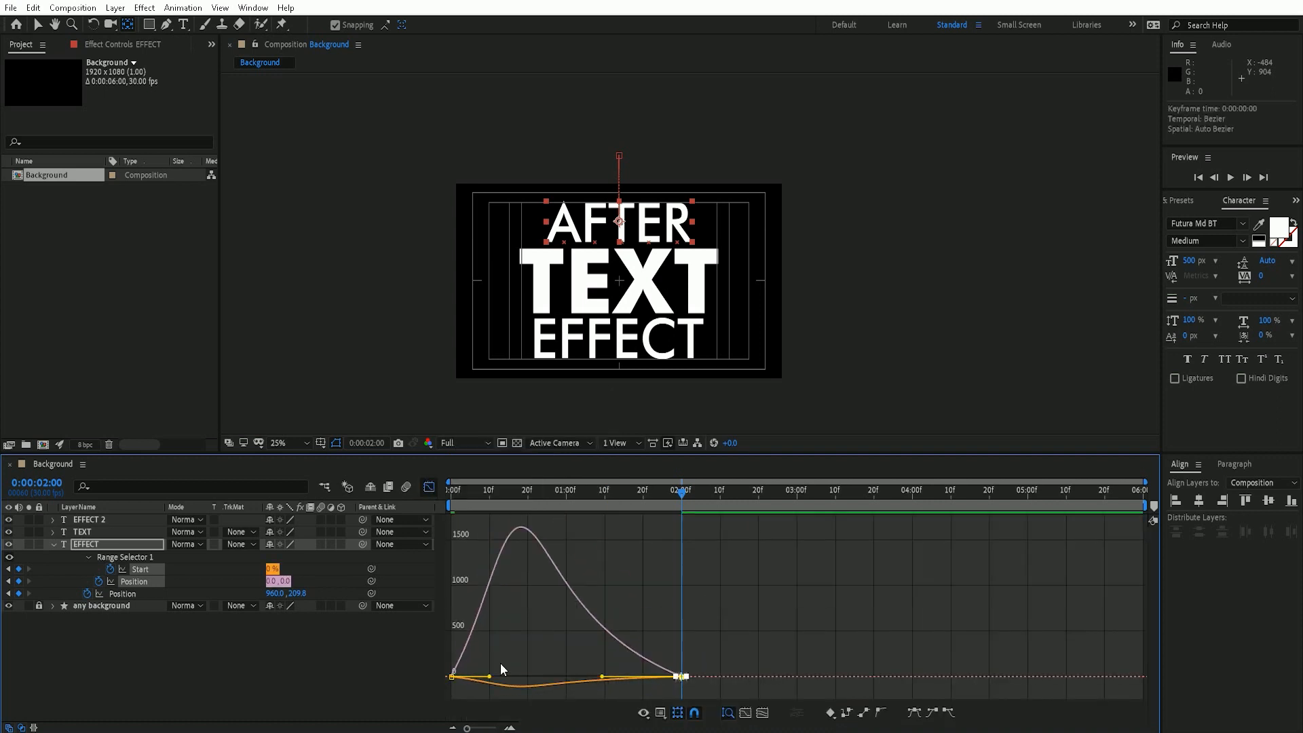
left_click_drag(492, 658, 405, 700)
left_click_drag(490, 677, 528, 675)
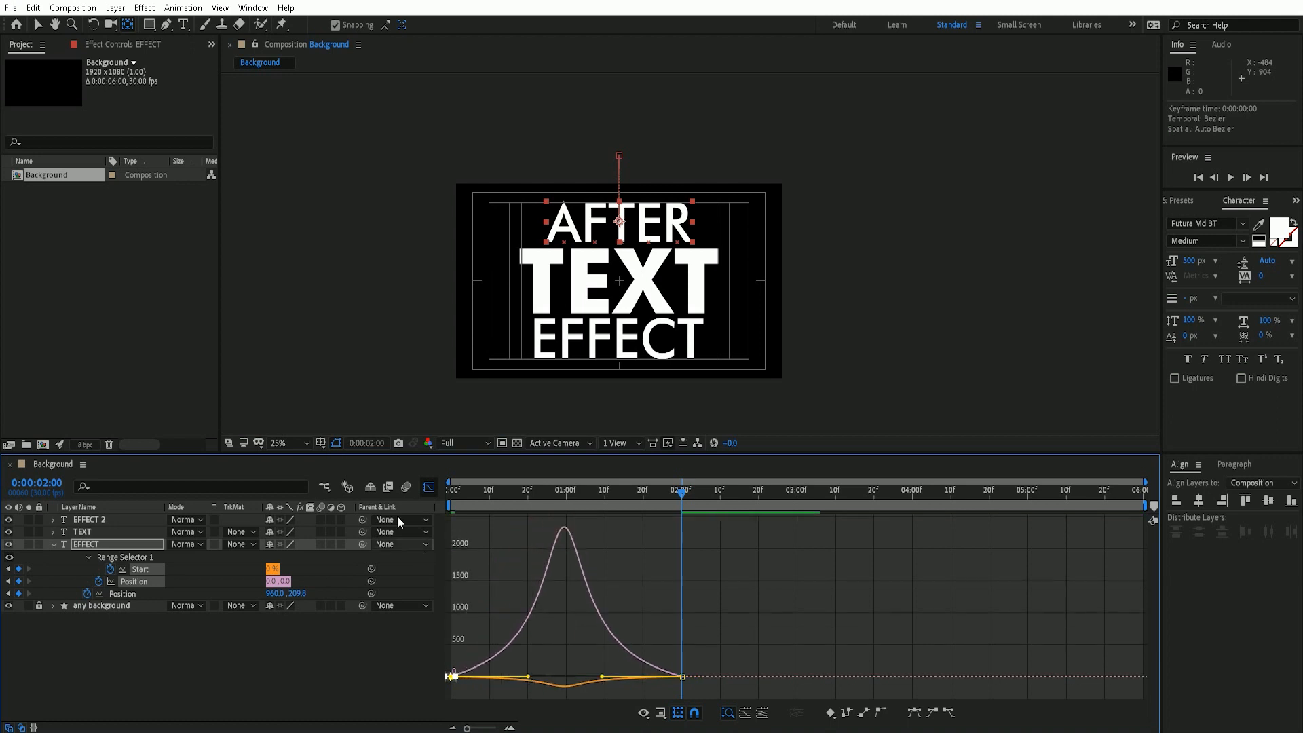
left_click(429, 487)
left_click(177, 669)
left_click(54, 548)
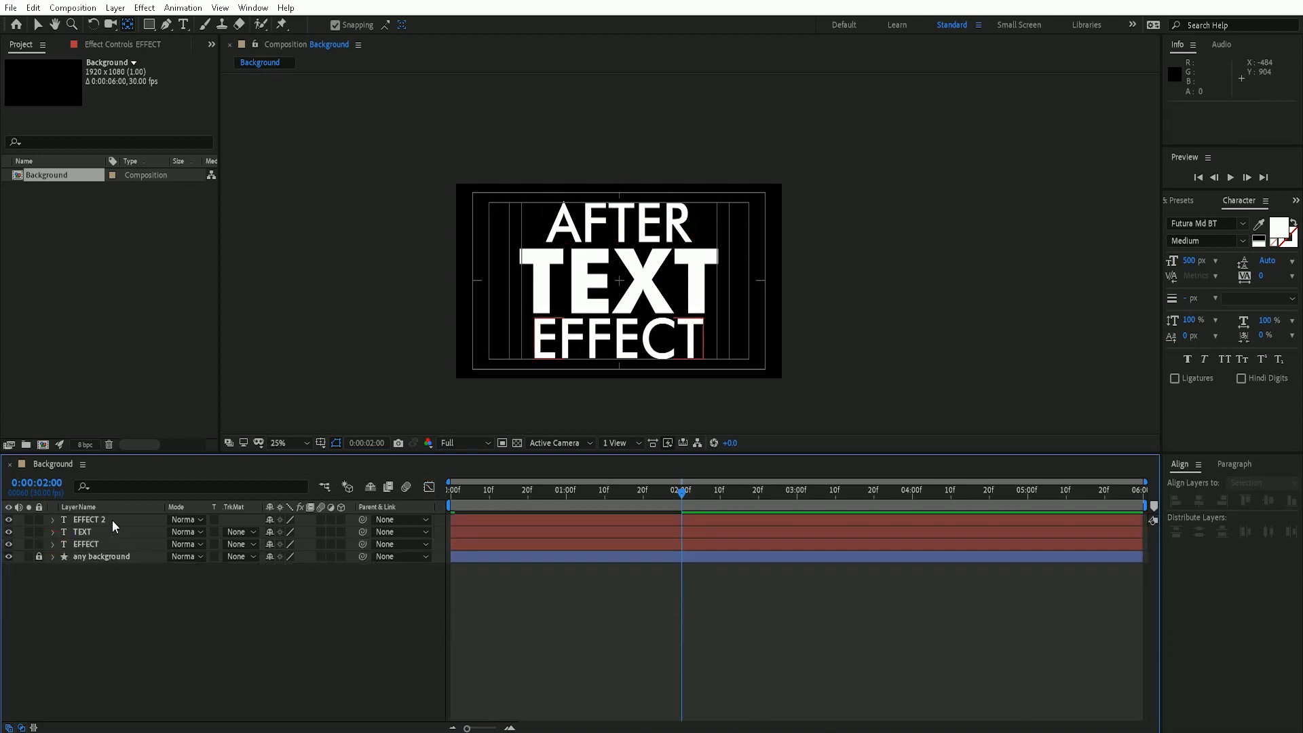
Step: Show the keyframed properties of all three text layers and view EFFECT 2's keyframes in the speed graph
left_click(112, 520)
left_click(105, 532, "ctrl")
left_click(112, 545, "ctrl")
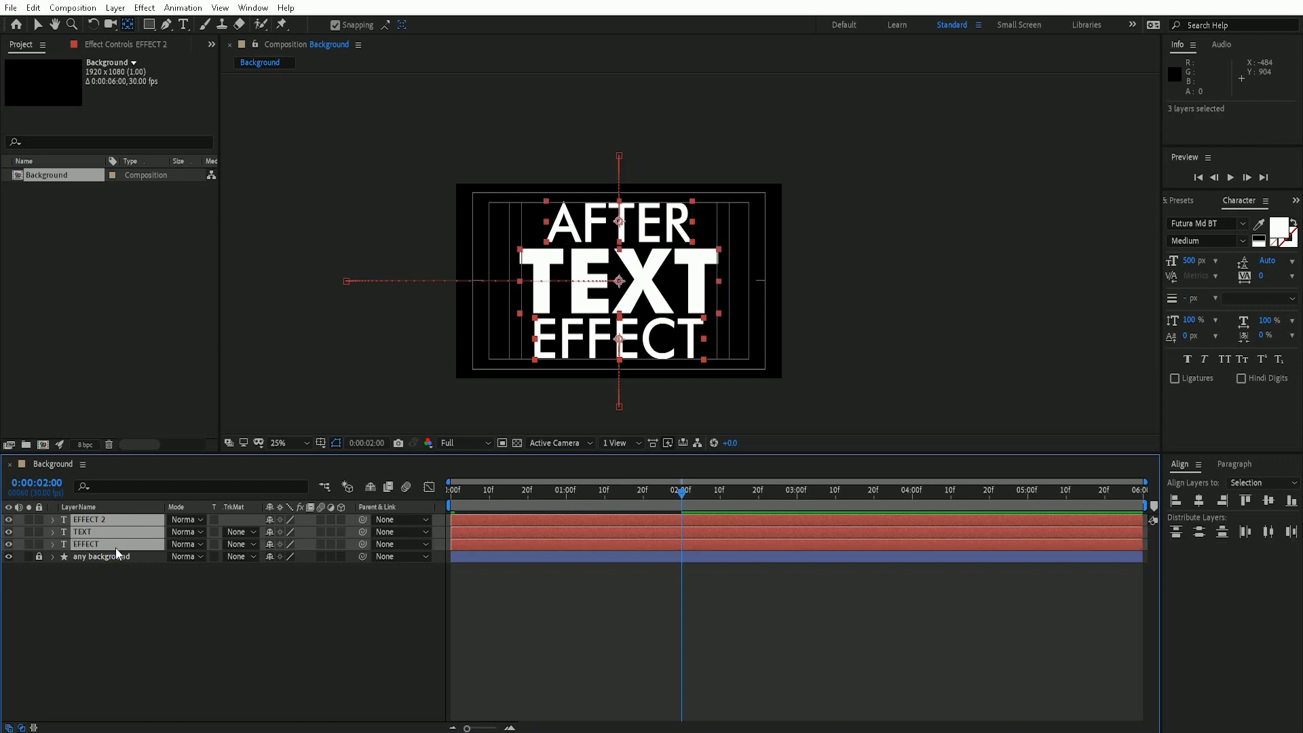
key("u")
left_click(748, 548)
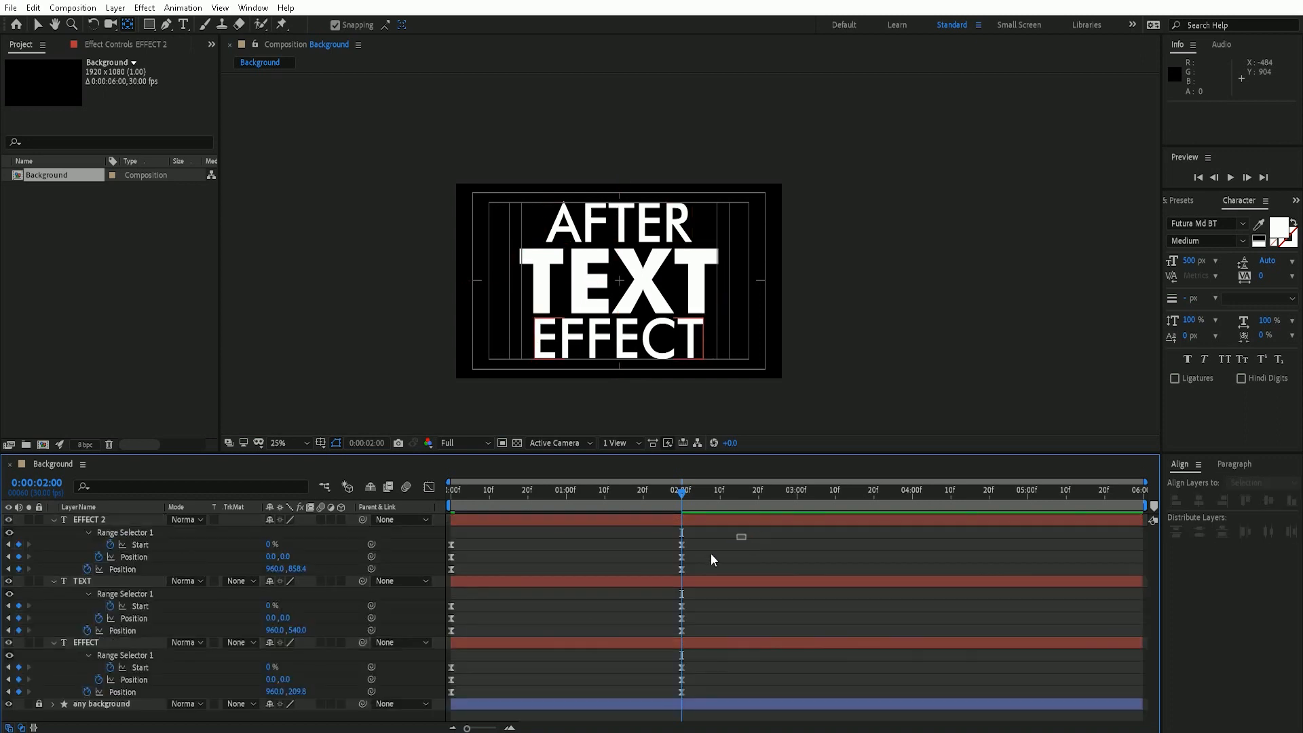
left_click_drag(745, 534, 427, 582)
left_click(432, 487)
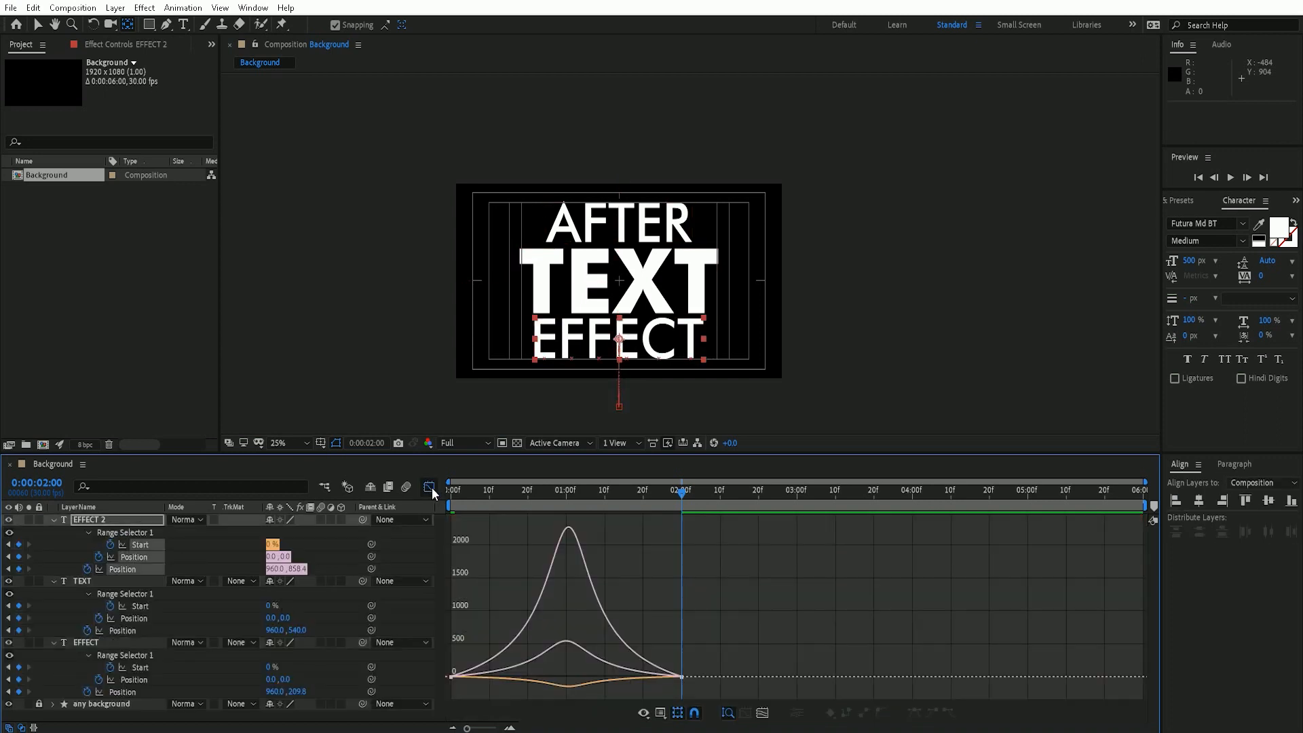
Step: Examine the speed graphs of the TEXT layer's keyframes and of the EFFECT layer's keyframes
left_click(431, 488)
left_click_drag(730, 592, 446, 643)
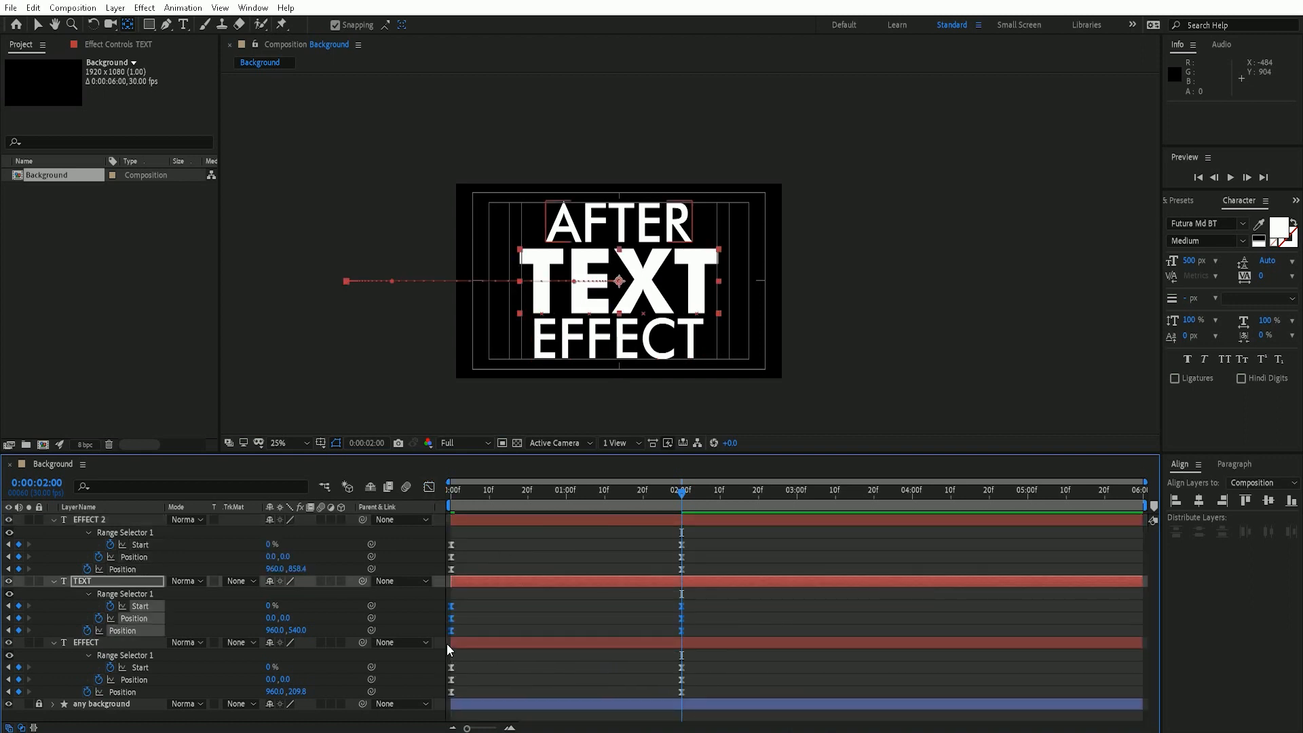
left_click(430, 487)
left_click(429, 486)
left_click_drag(700, 653, 447, 719)
left_click(429, 488)
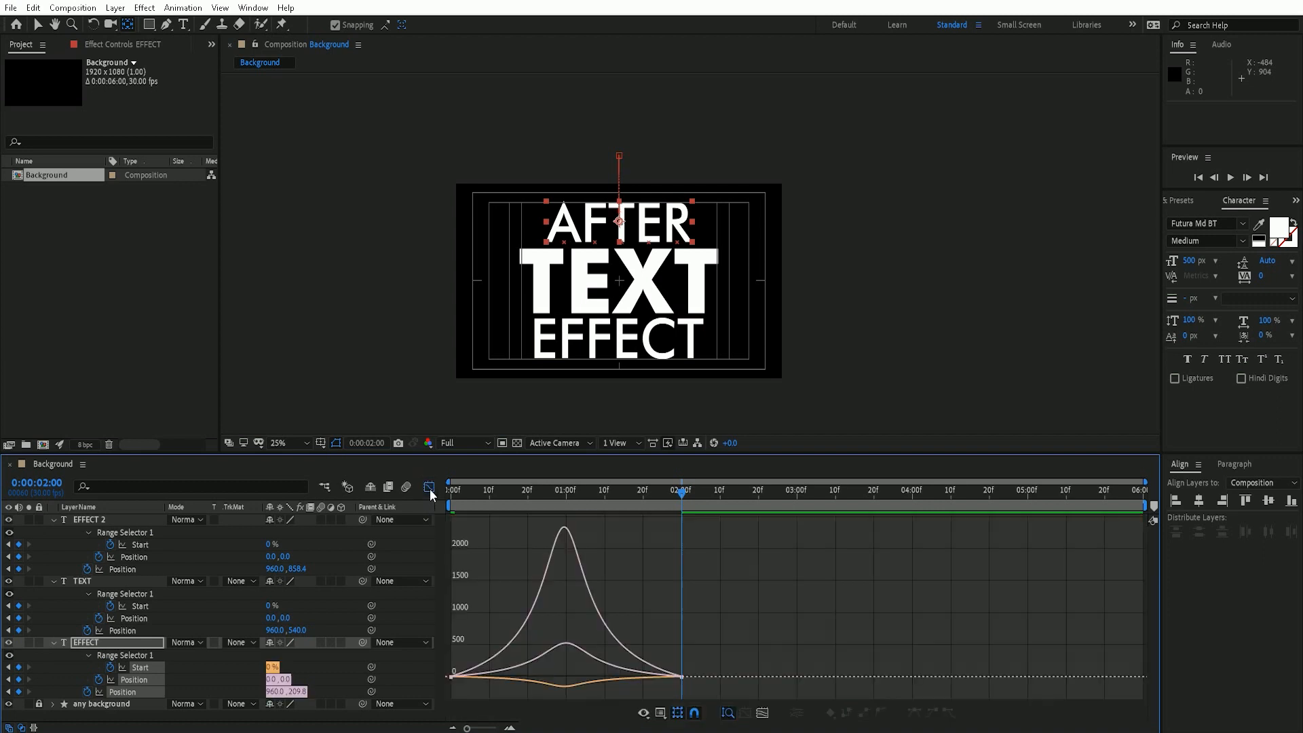
left_click(430, 489)
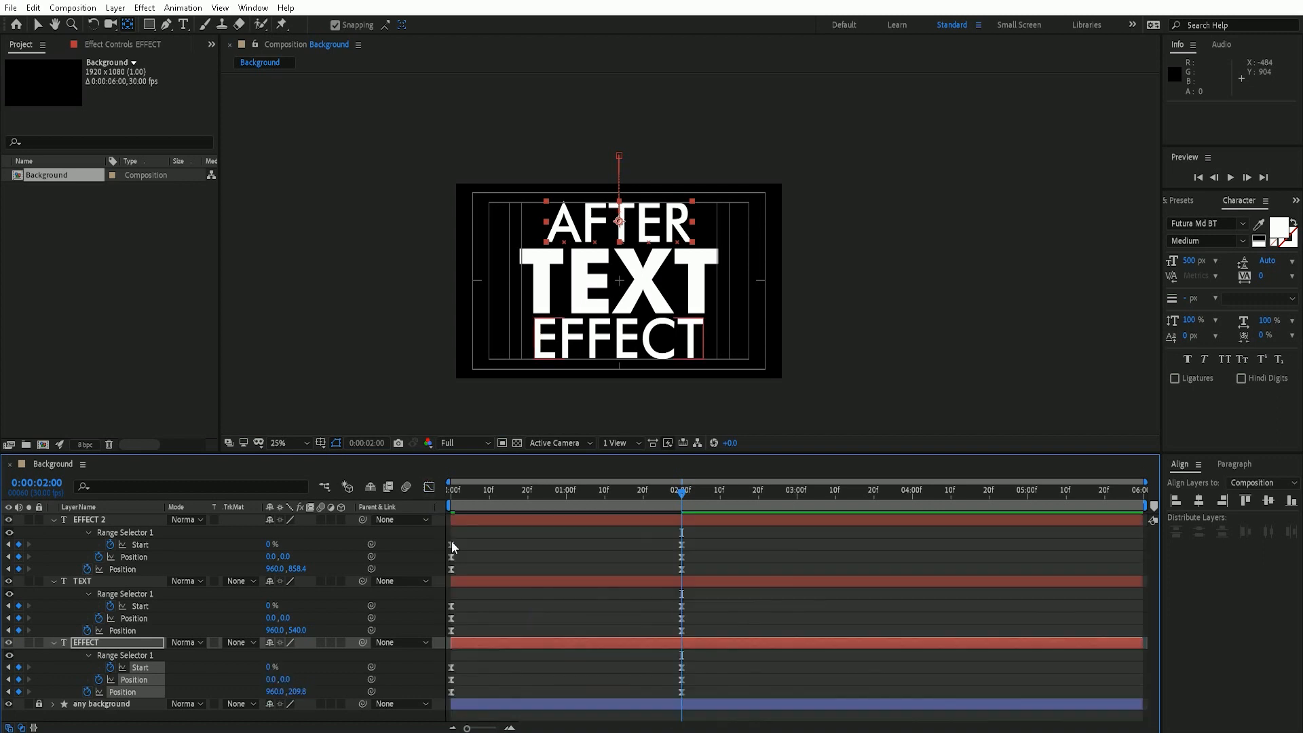
Step: Collapse all three text layers, preview the animation from the first frame, and stop playback at 0:00:01:16
left_click(54, 518)
left_click(52, 531)
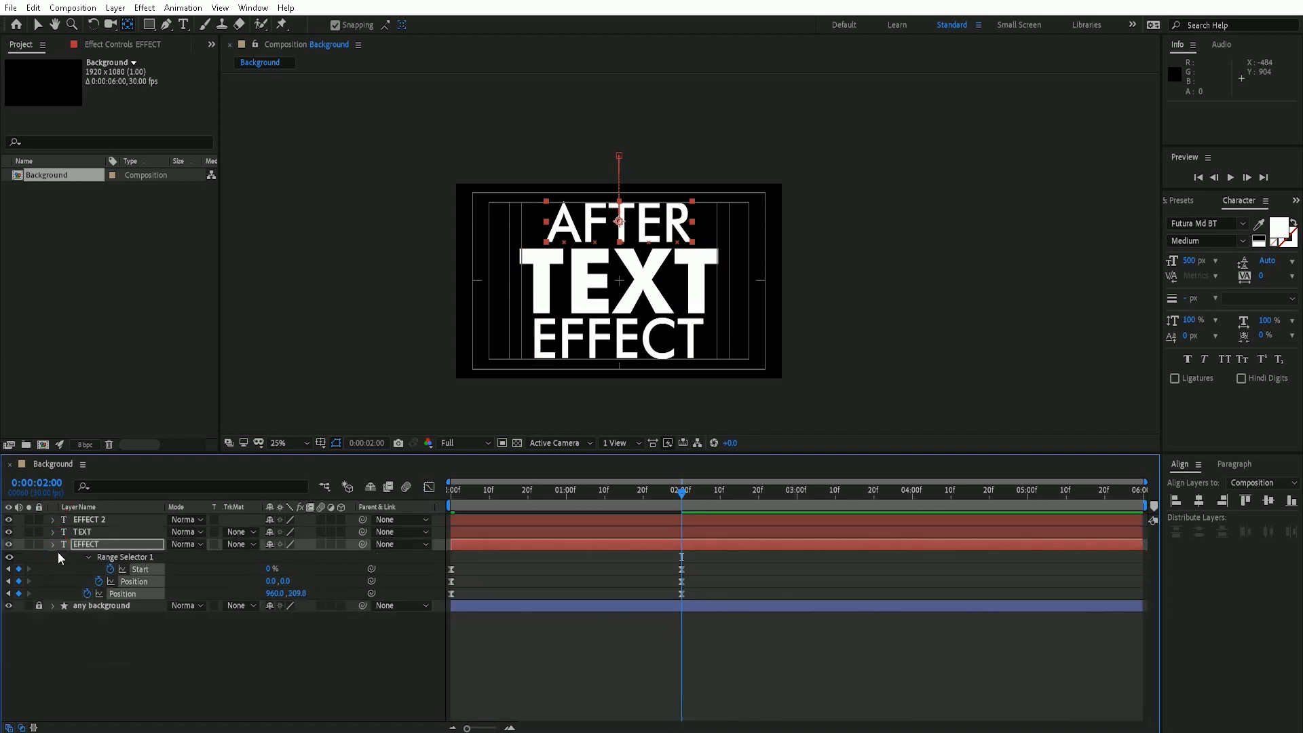
left_click(54, 544)
left_click(589, 512)
left_click(1198, 177)
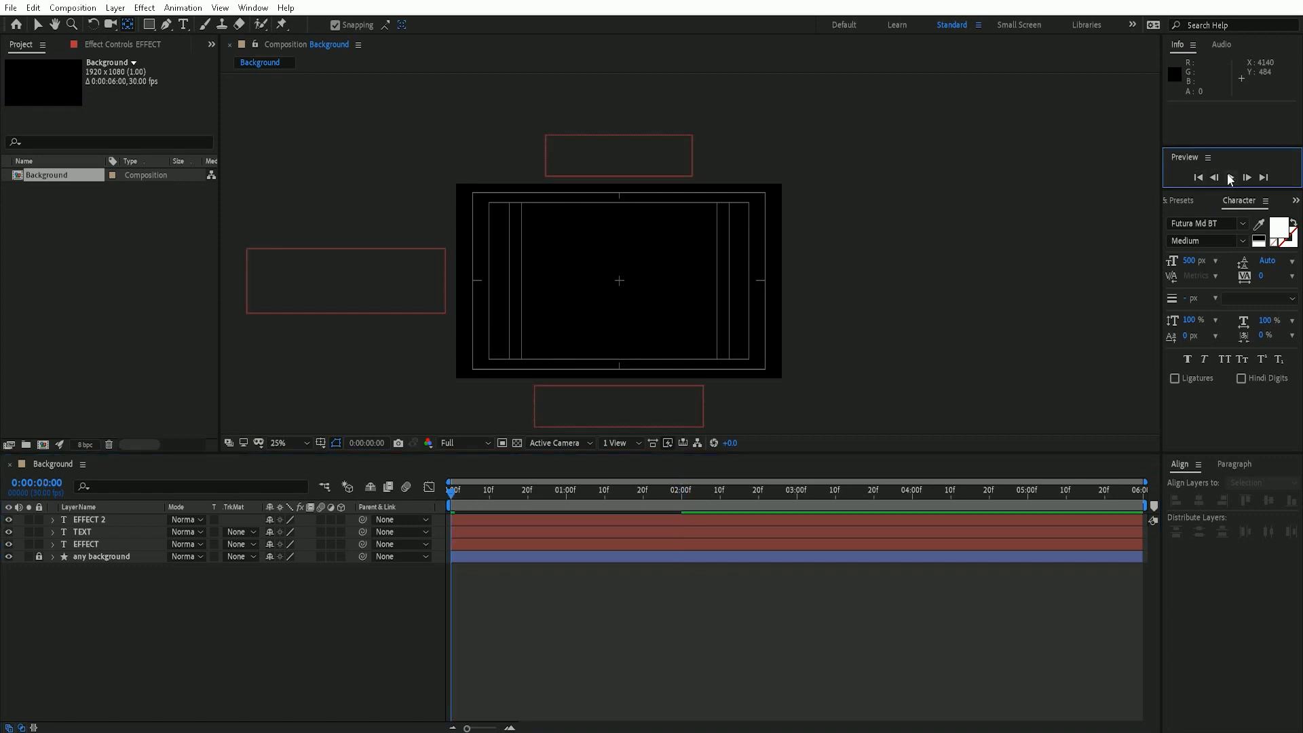
left_click(1230, 178)
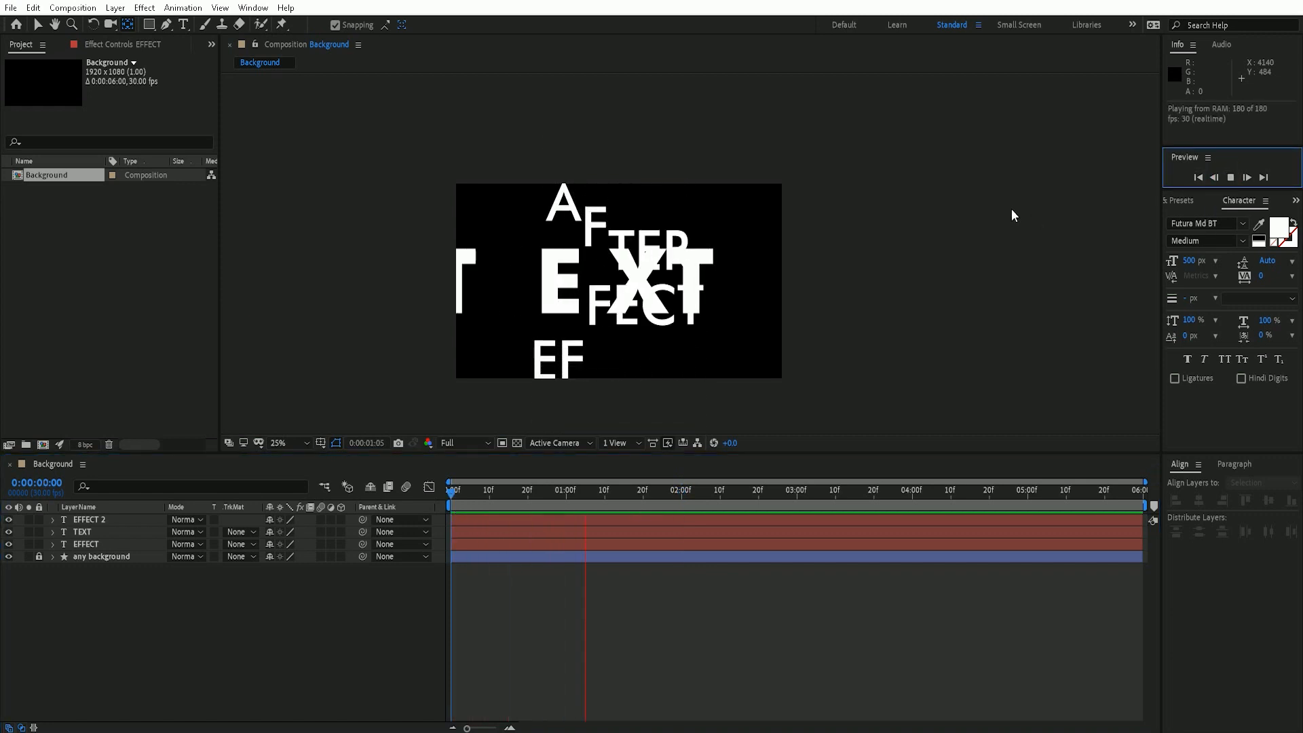
left_click(627, 490)
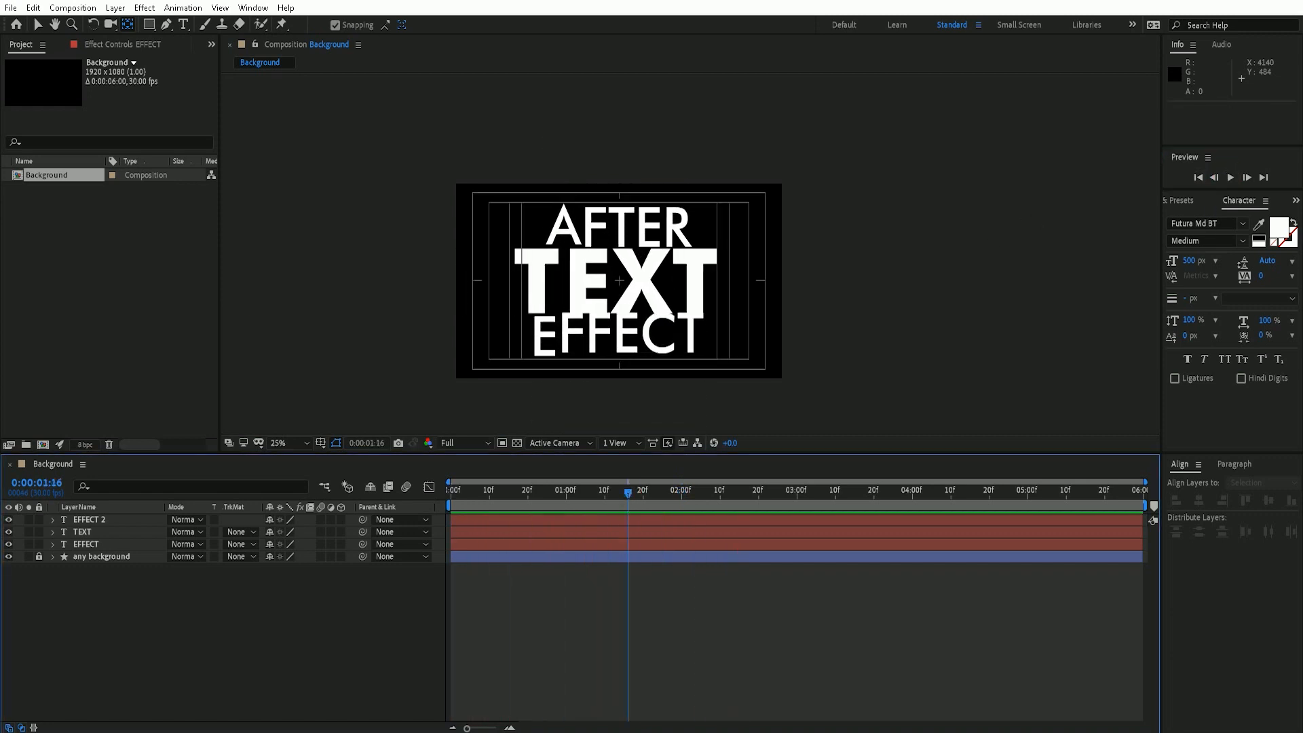
Step: Examine the speed graphs of the TEXT layer's Range Selector Start, animator Position and layer Position one by one, with the time at 0 seconds
left_click(108, 532)
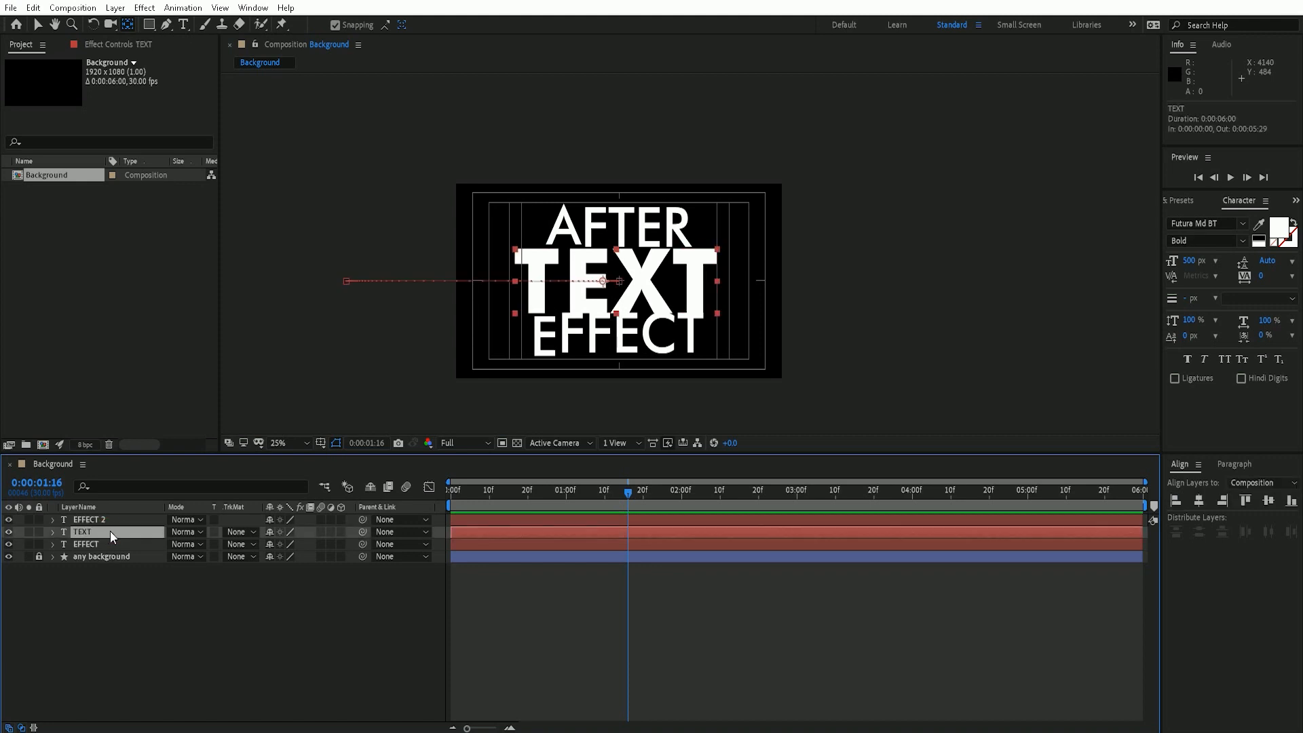
key("u")
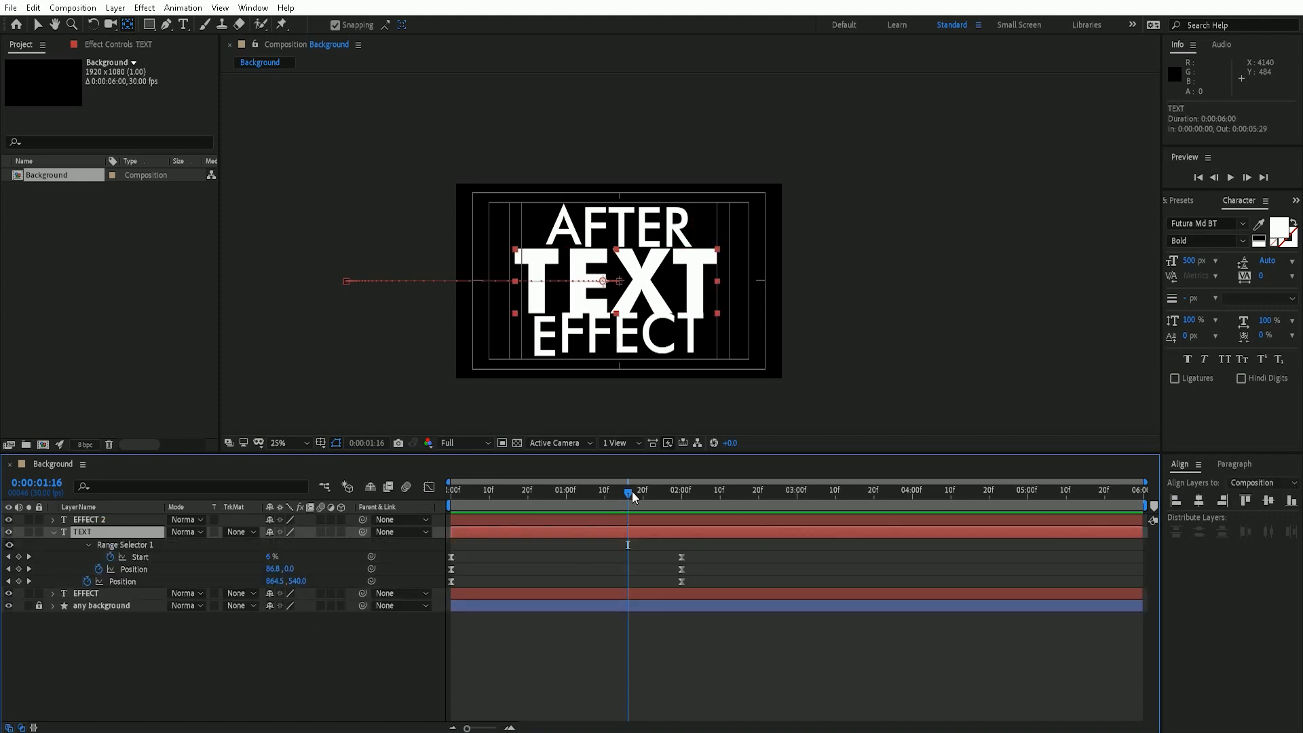
left_click_drag(629, 492, 446, 500)
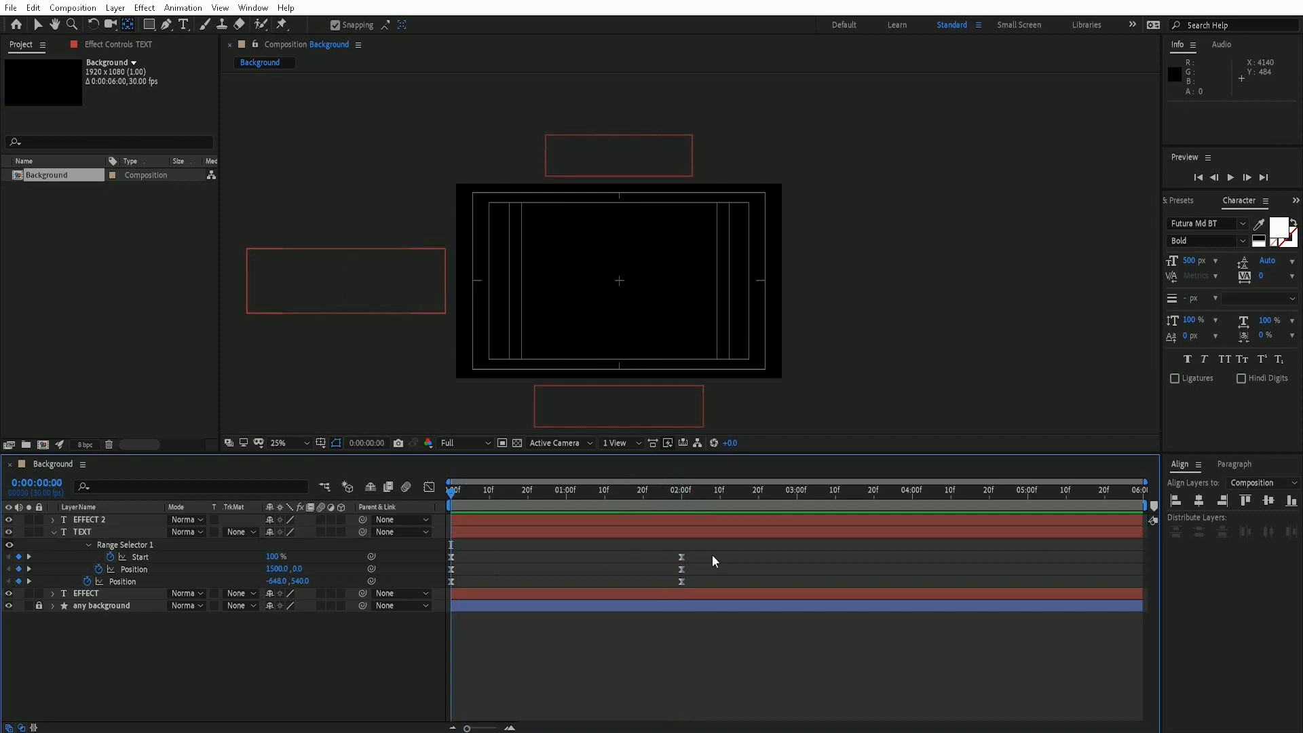
left_click_drag(713, 553, 437, 557)
left_click(429, 486)
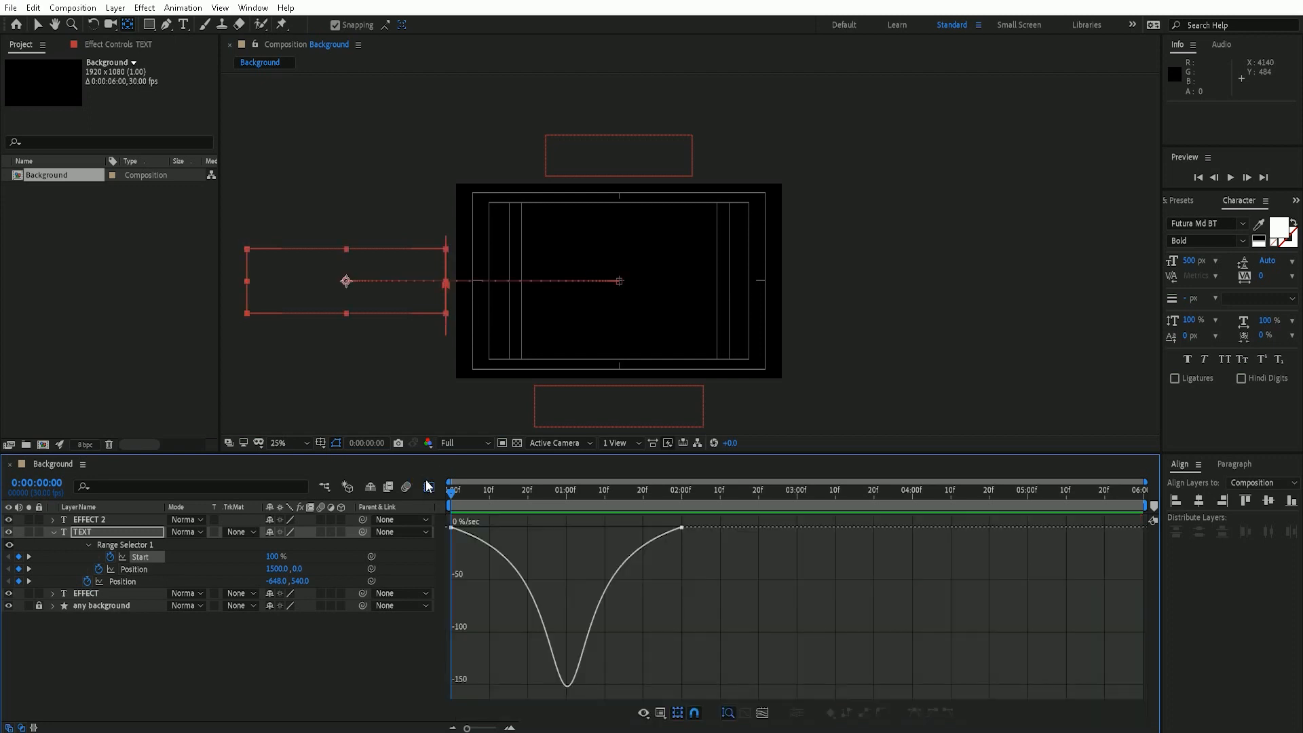
left_click(429, 487)
left_click_drag(716, 568, 447, 569)
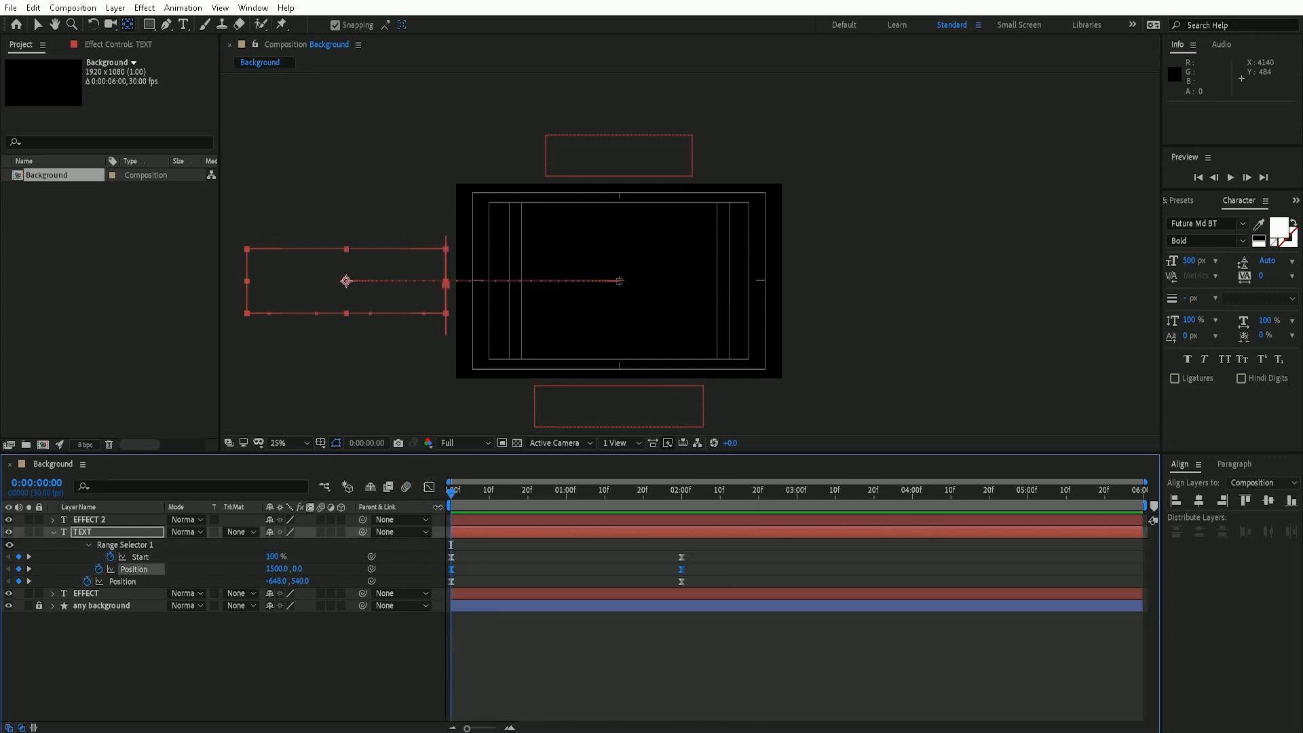
left_click(429, 488)
left_click(429, 488)
left_click_drag(705, 578, 450, 586)
left_click(429, 487)
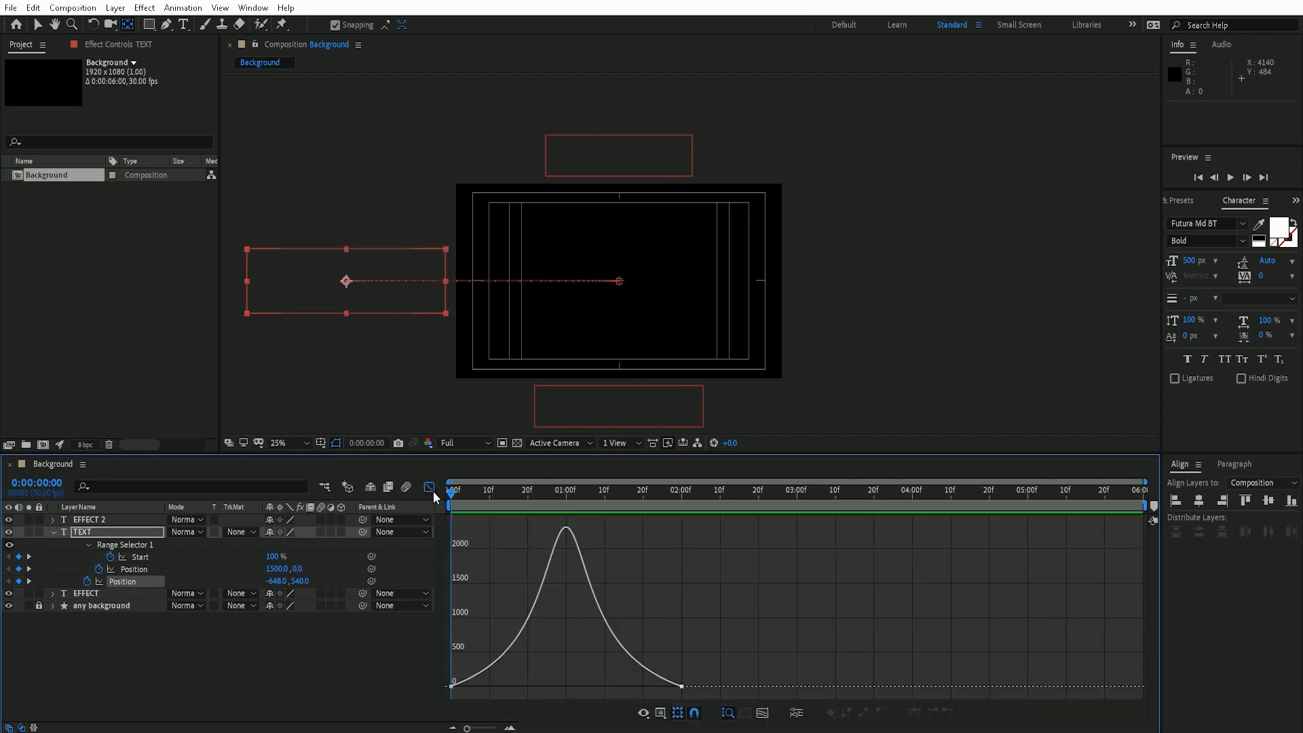
left_click_drag(707, 651, 613, 691)
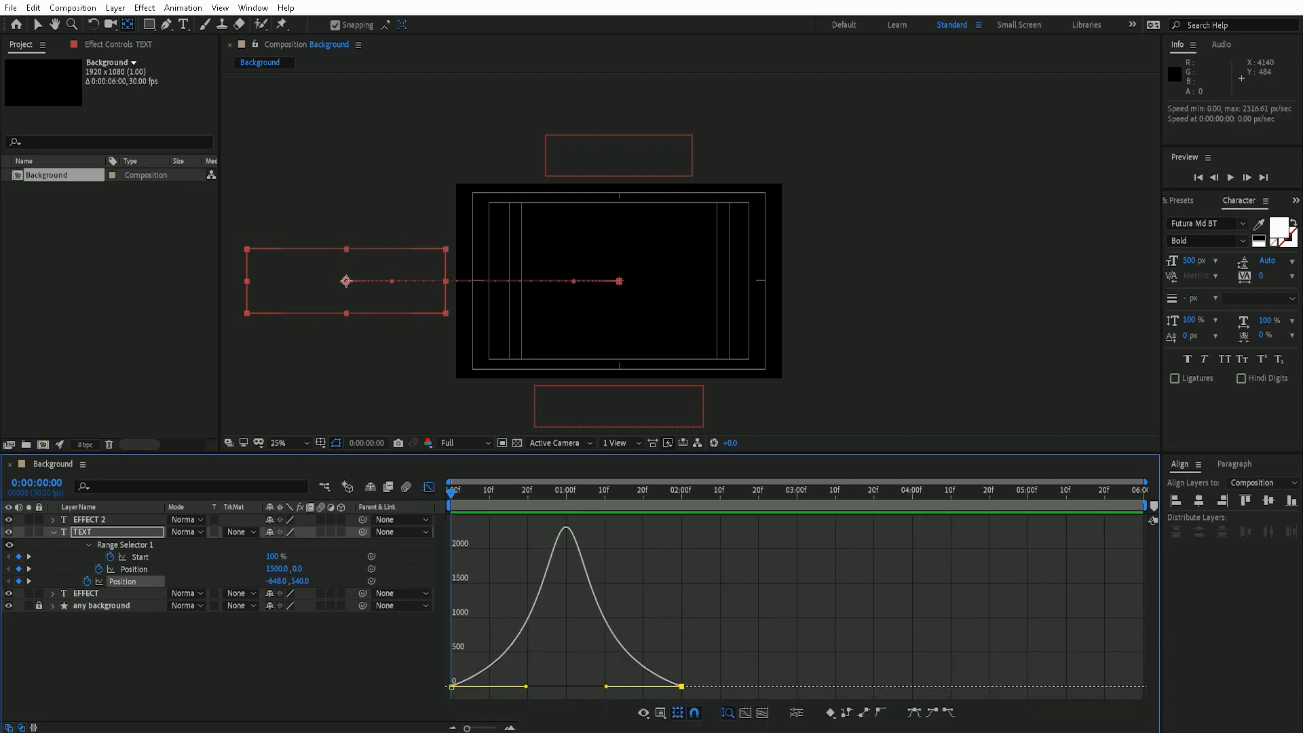
left_click(429, 488)
Step: Shorten the TEXT layer's Start and animator Position speed handles to about 10 frames at both keyframes, giving a rounded curve peaking at 1 second
left_click_drag(707, 548, 445, 568)
left_click(430, 487)
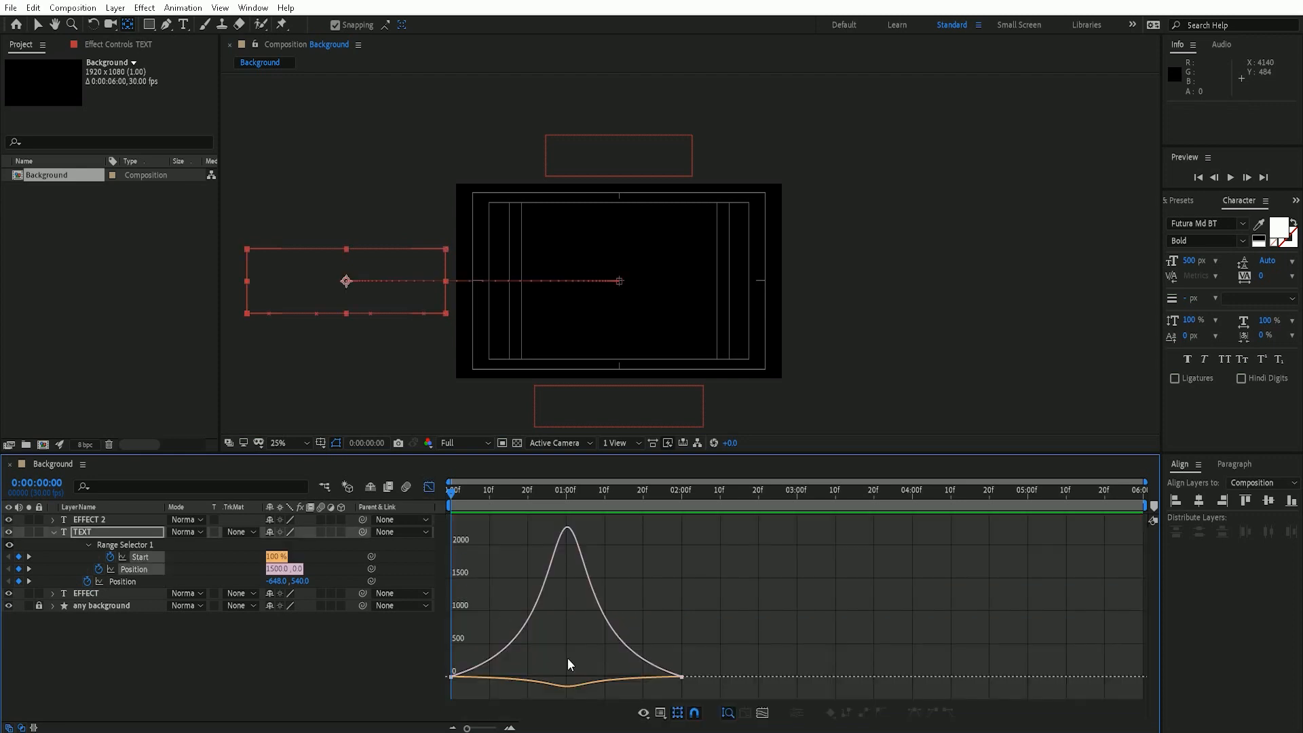
left_click_drag(698, 674, 645, 677)
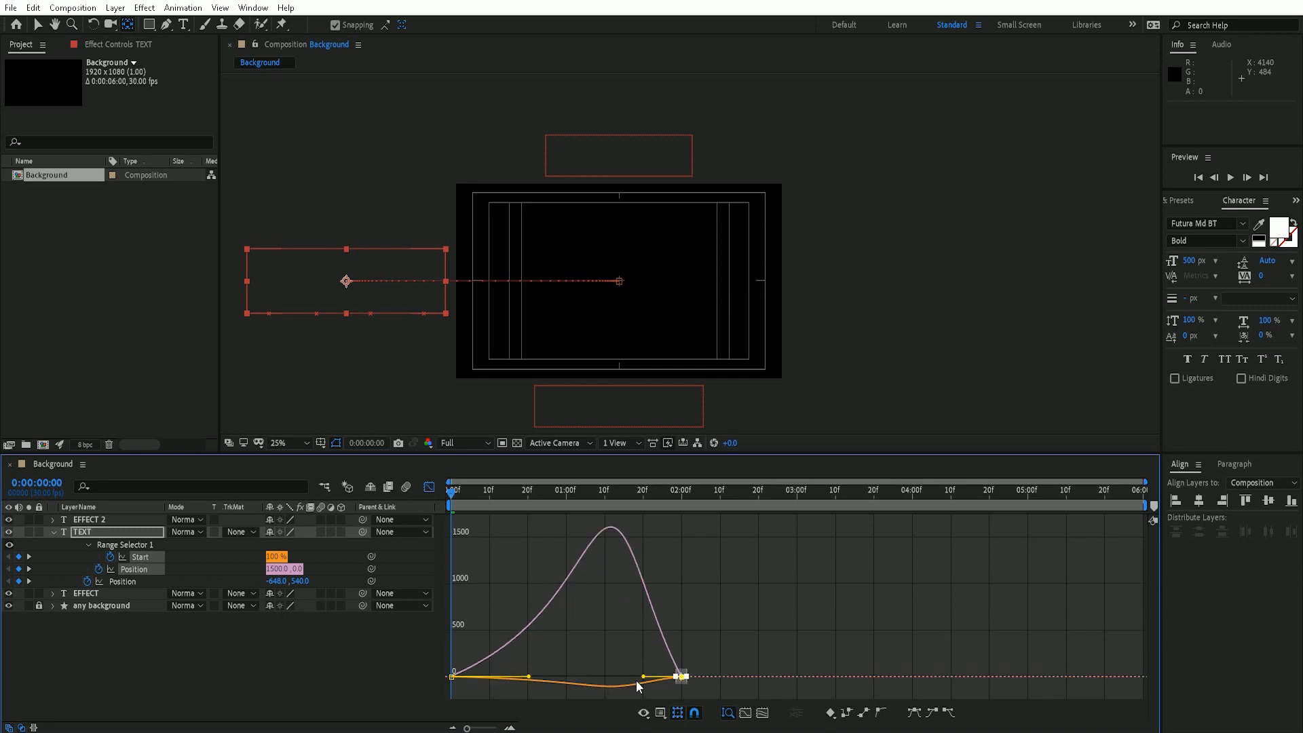
left_click_drag(521, 622, 400, 706)
left_click_drag(529, 677, 488, 677)
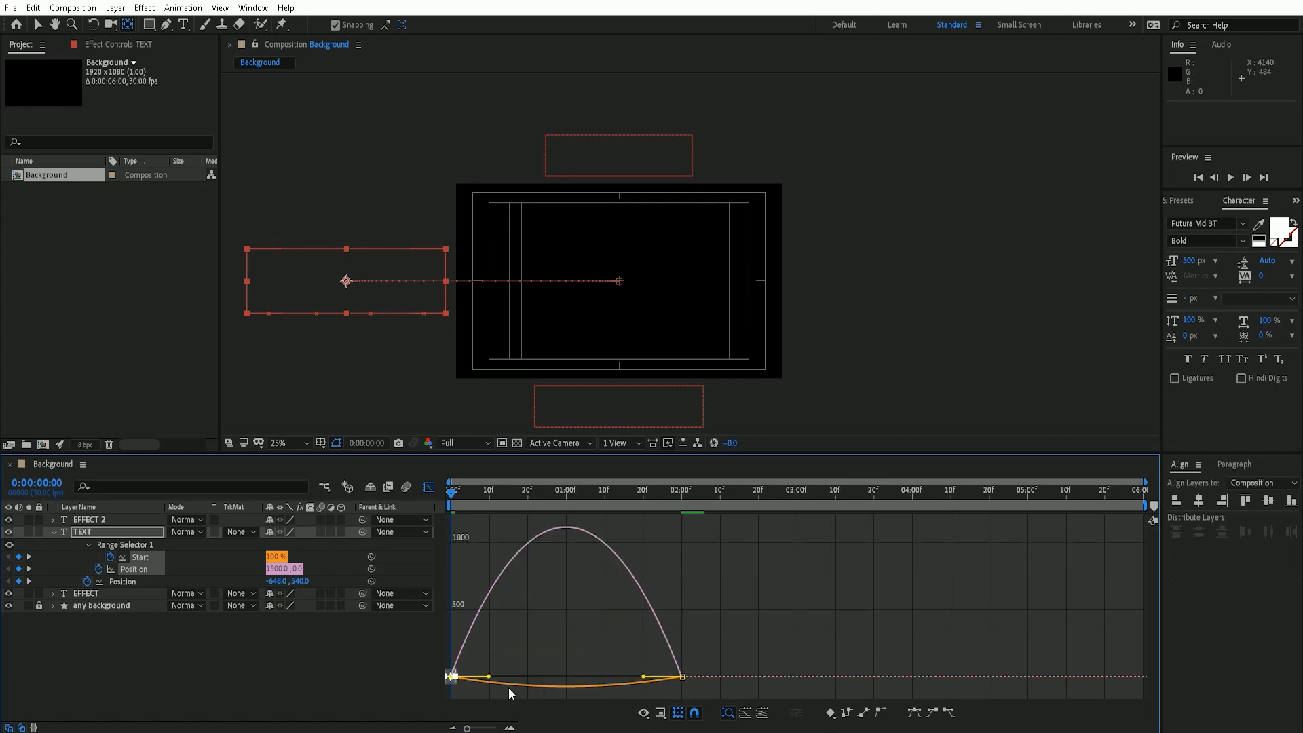
left_click(427, 487)
Step: Compare the TEXT layer's Start, animator Position and layer Position curves together in the speed graph
left_click_drag(724, 551, 442, 604)
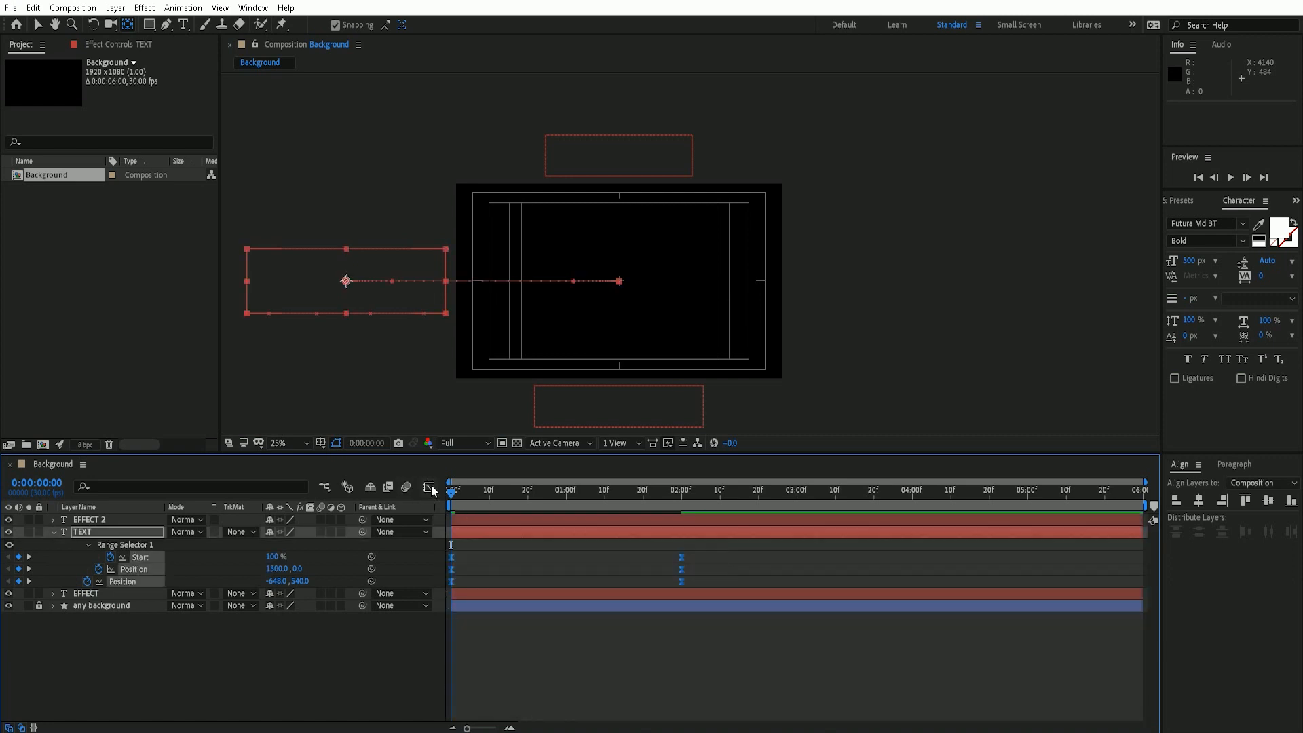
left_click(429, 486)
left_click(429, 486)
left_click(430, 486)
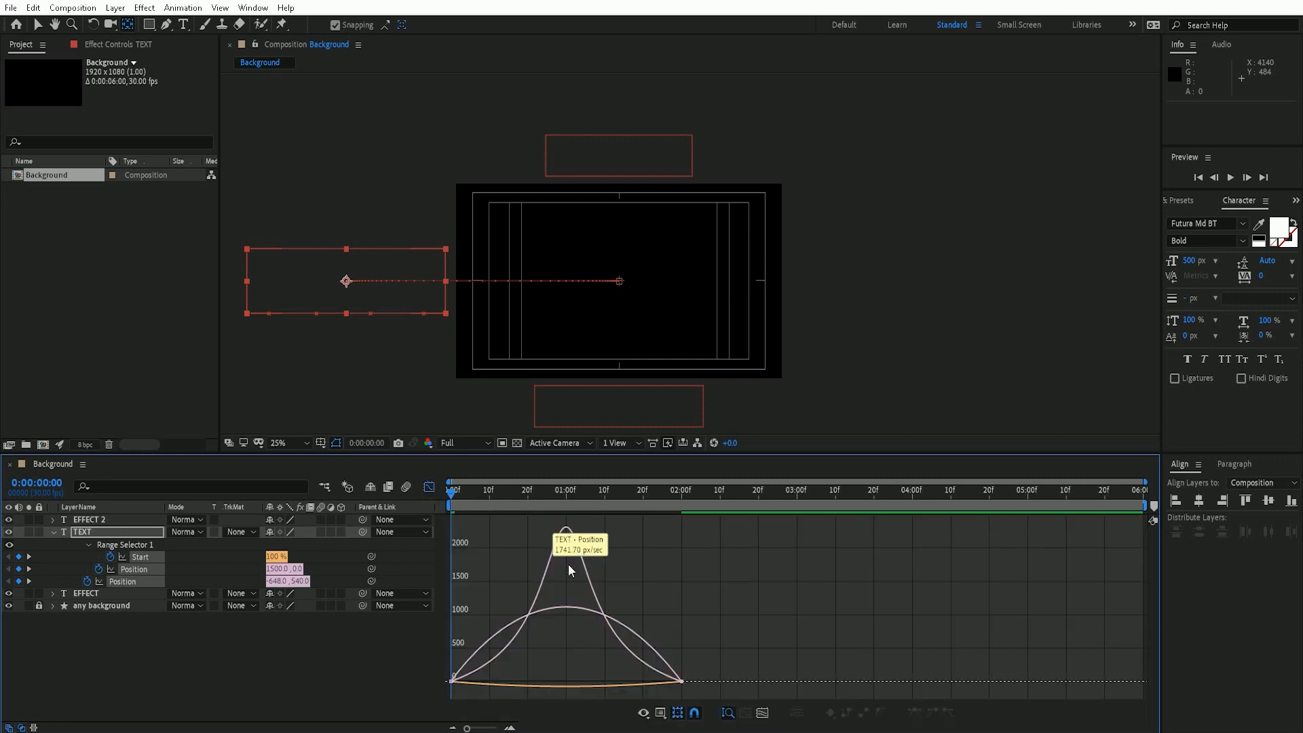
left_click(429, 487)
Step: Collapse the TEXT layer and preview the whole animation
left_click(352, 675)
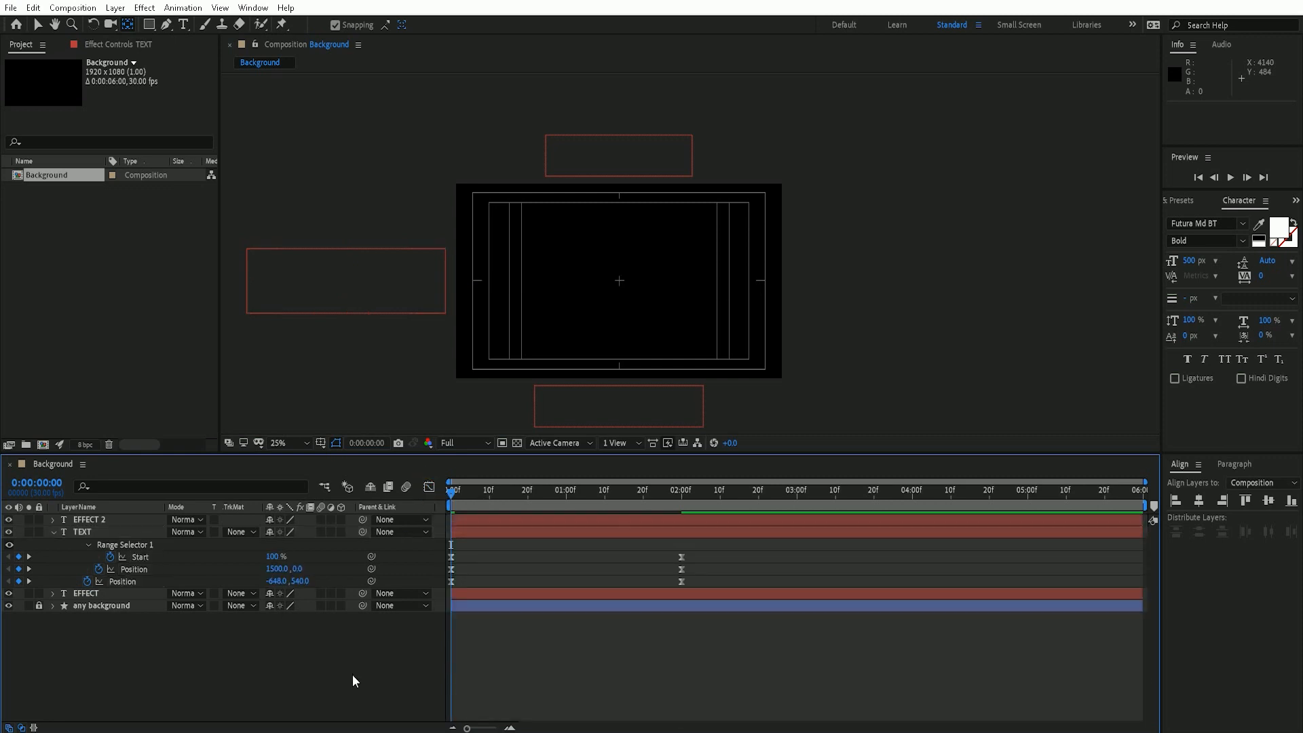
left_click(54, 532)
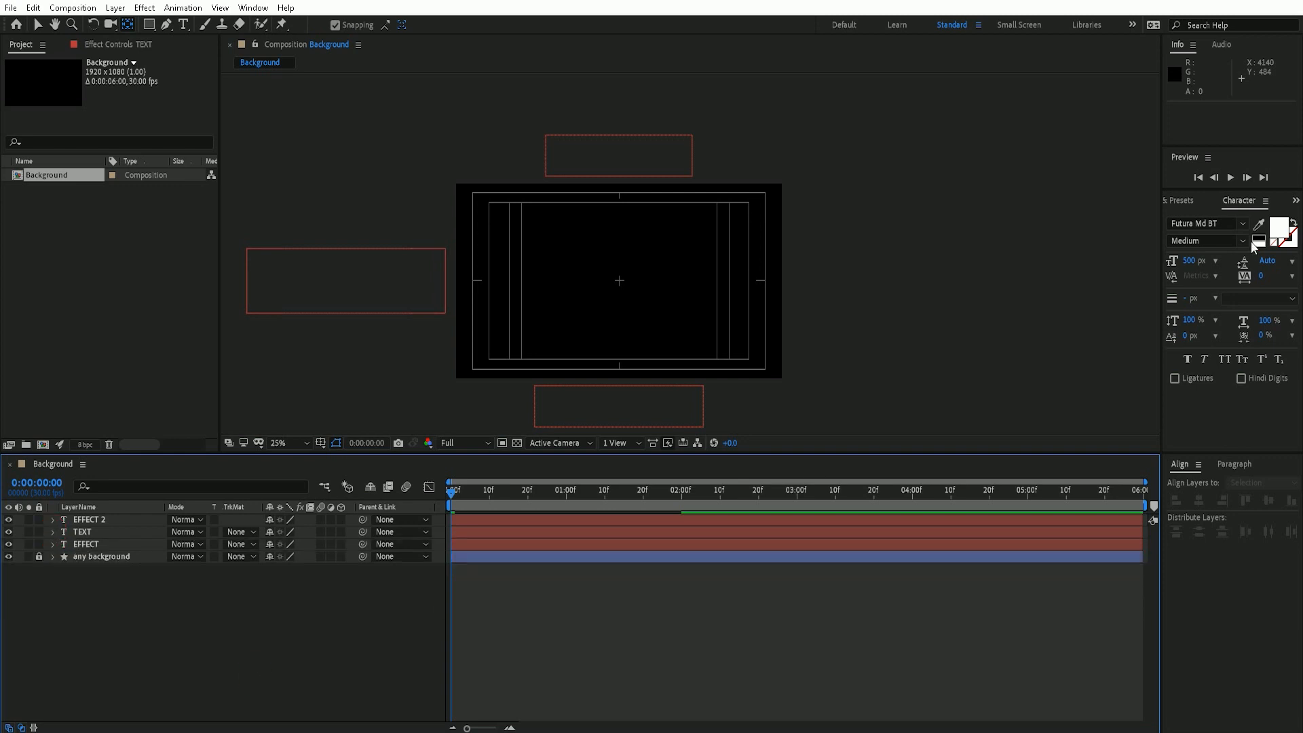
left_click(1230, 177)
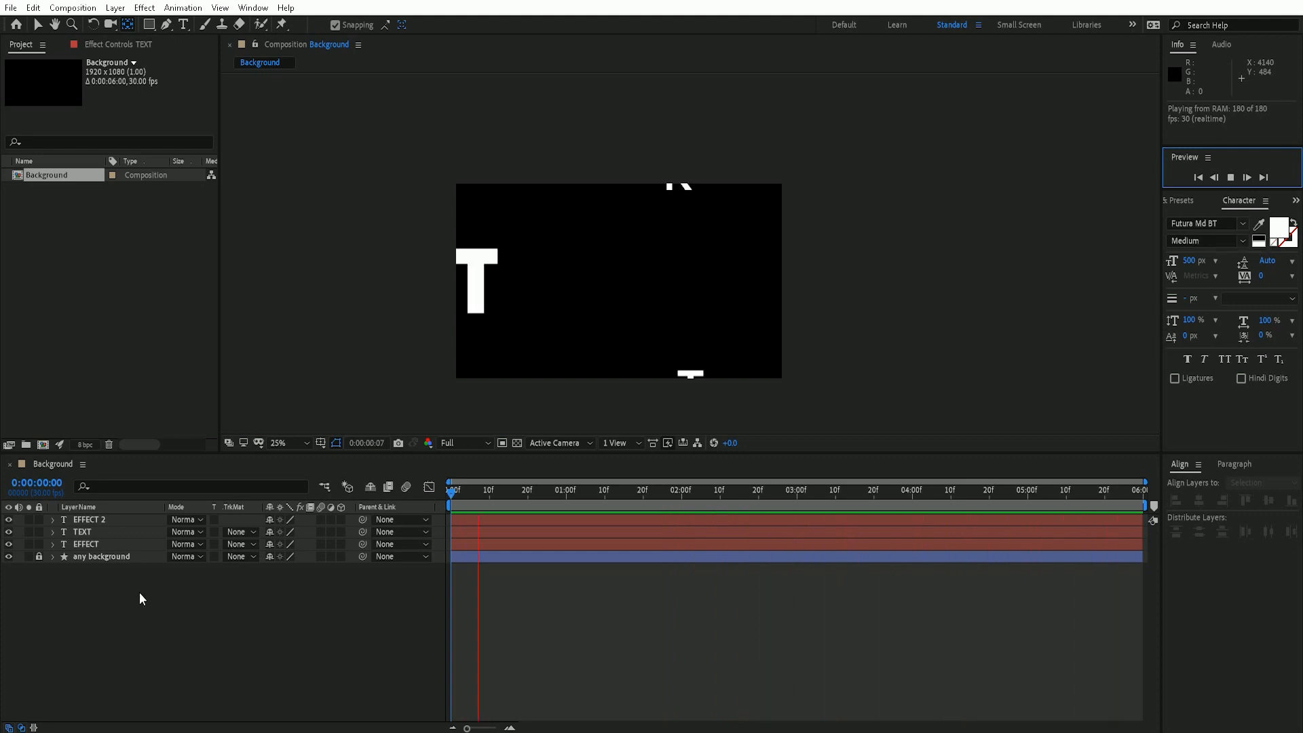
Step: Show the keyframed properties of all three text layers and copy EFFECT 2's three keyframes at 2 seconds to 3 seconds
left_click_drag(148, 588, 141, 512)
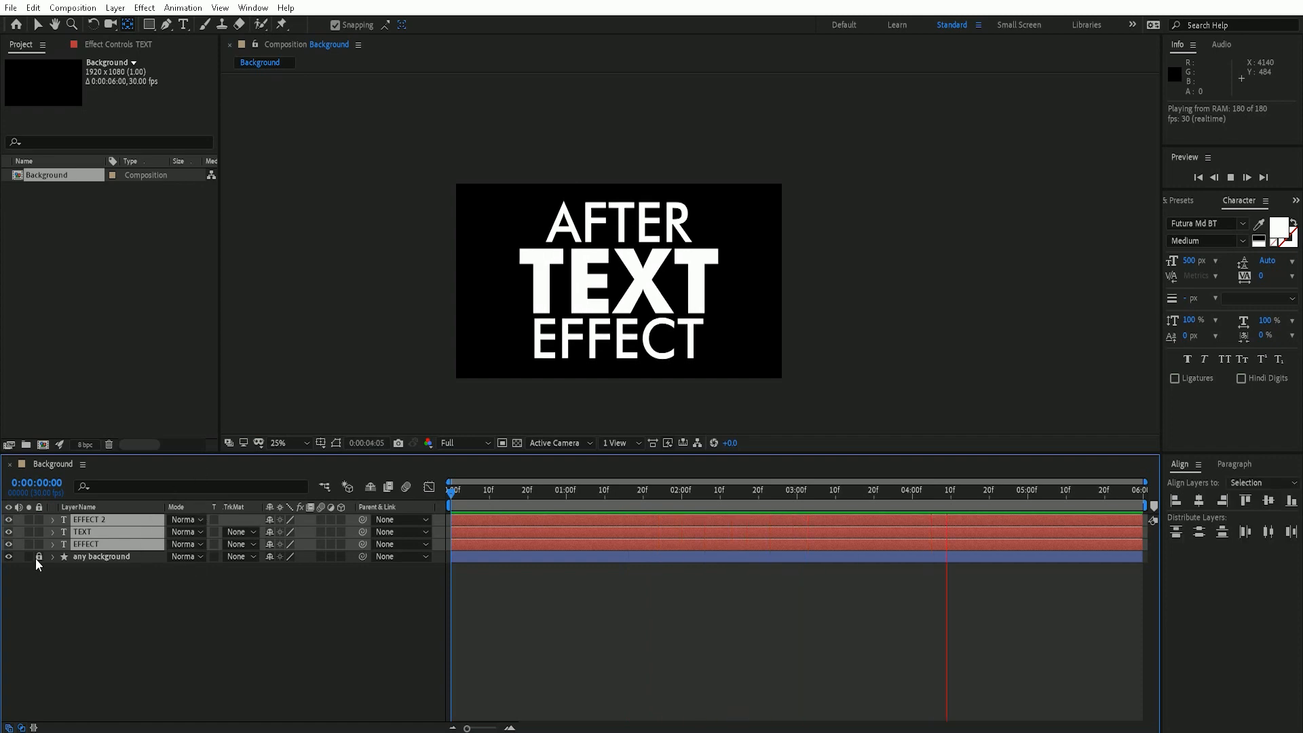
key("u")
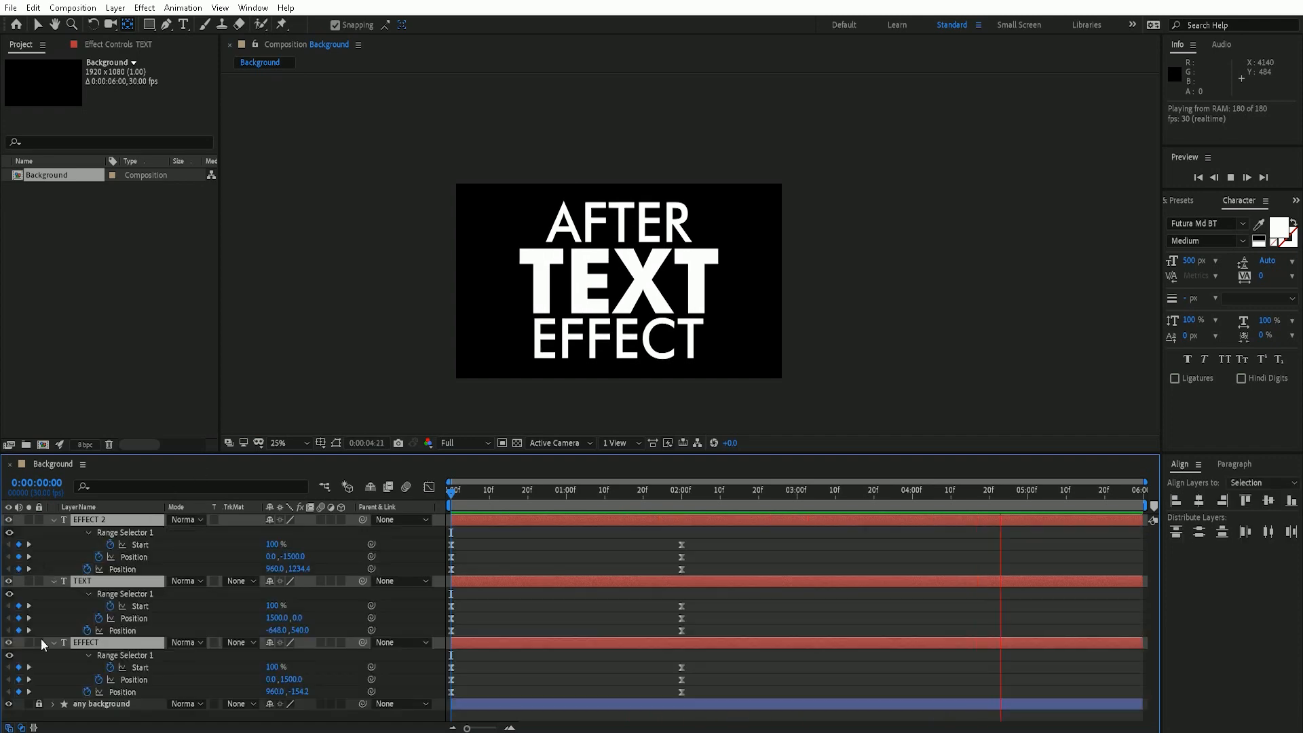
left_click(797, 494)
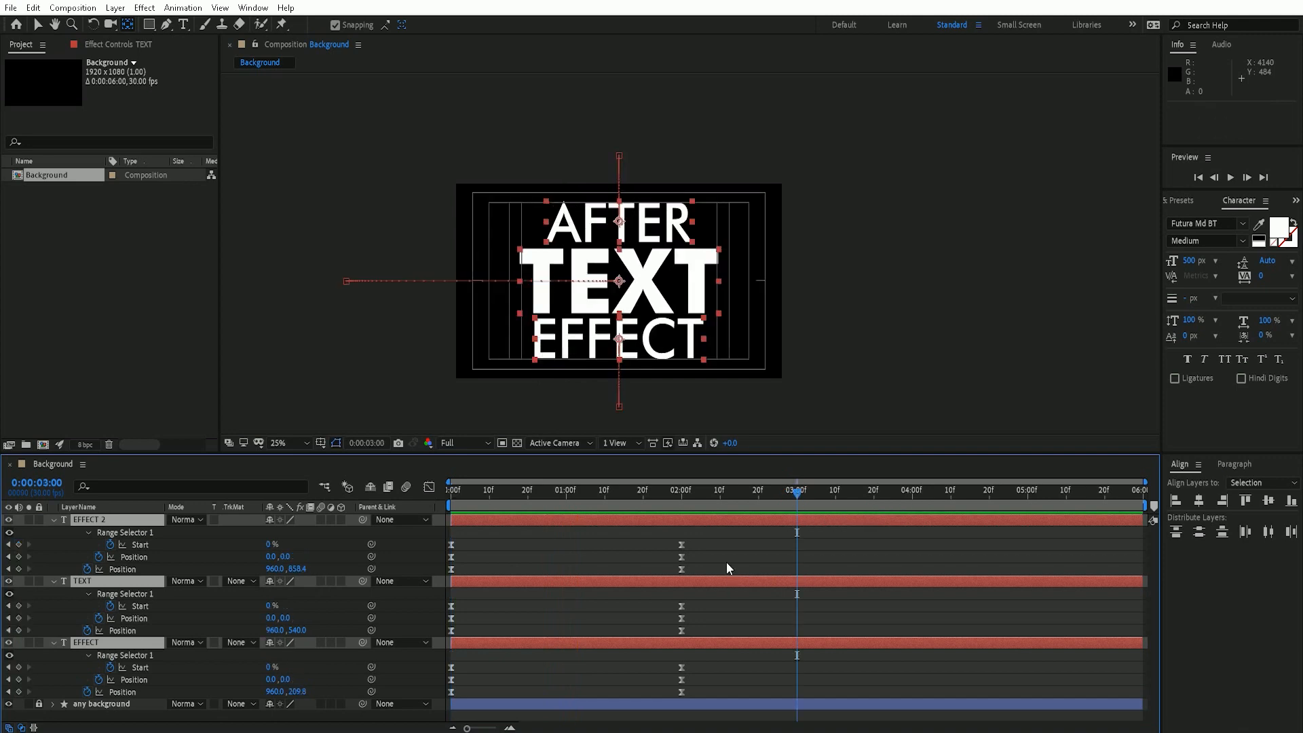
left_click_drag(715, 536, 653, 582)
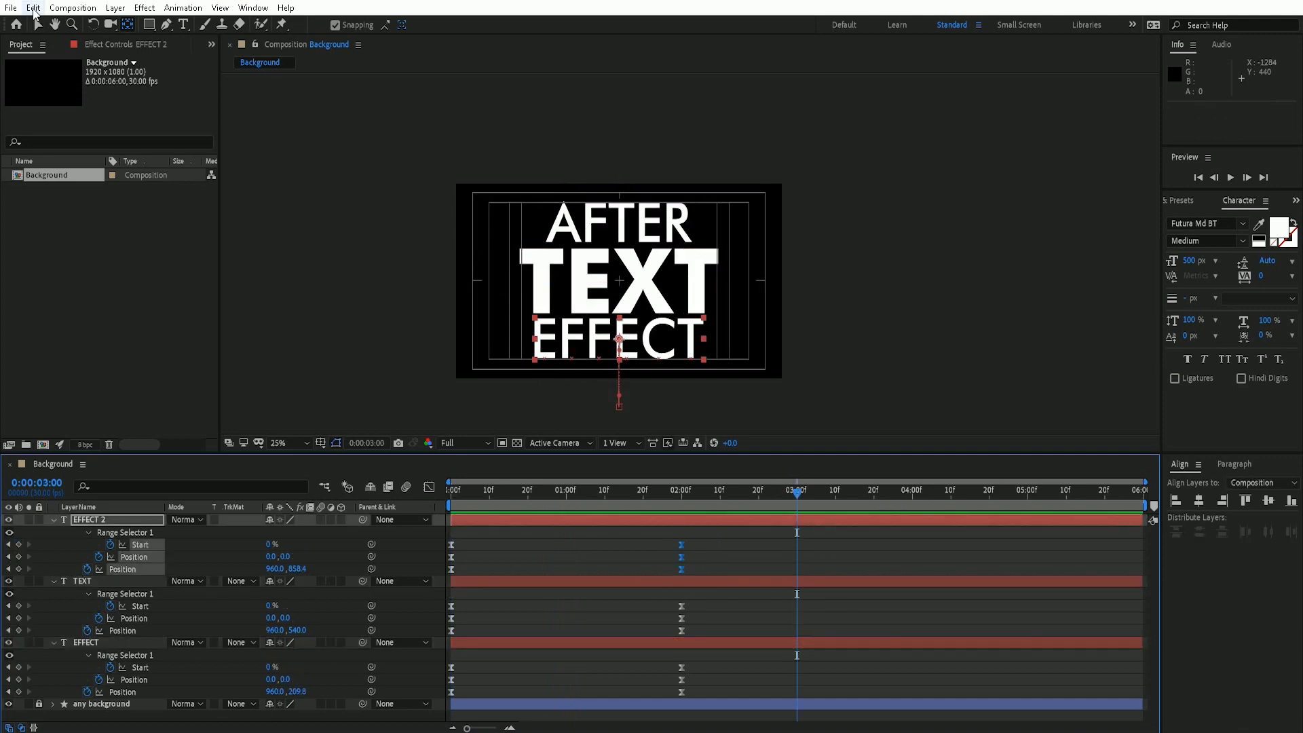
left_click(32, 8)
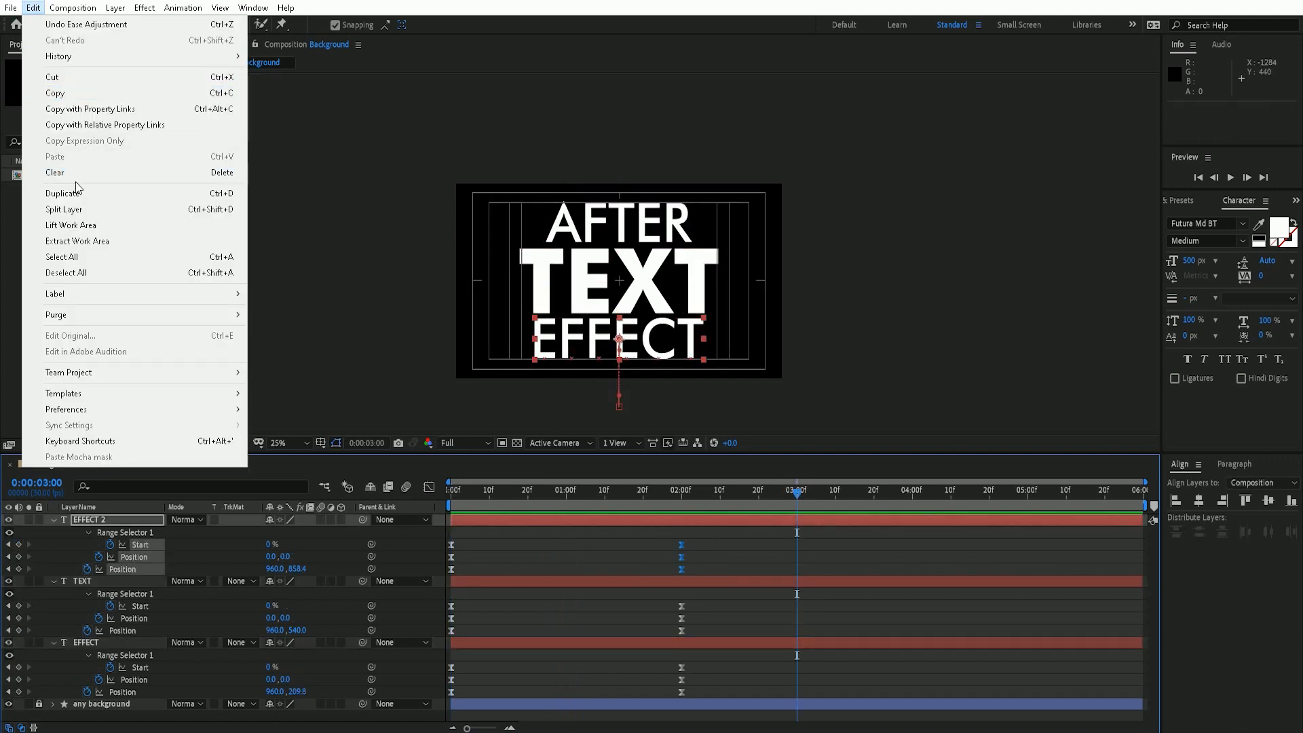
left_click(78, 93)
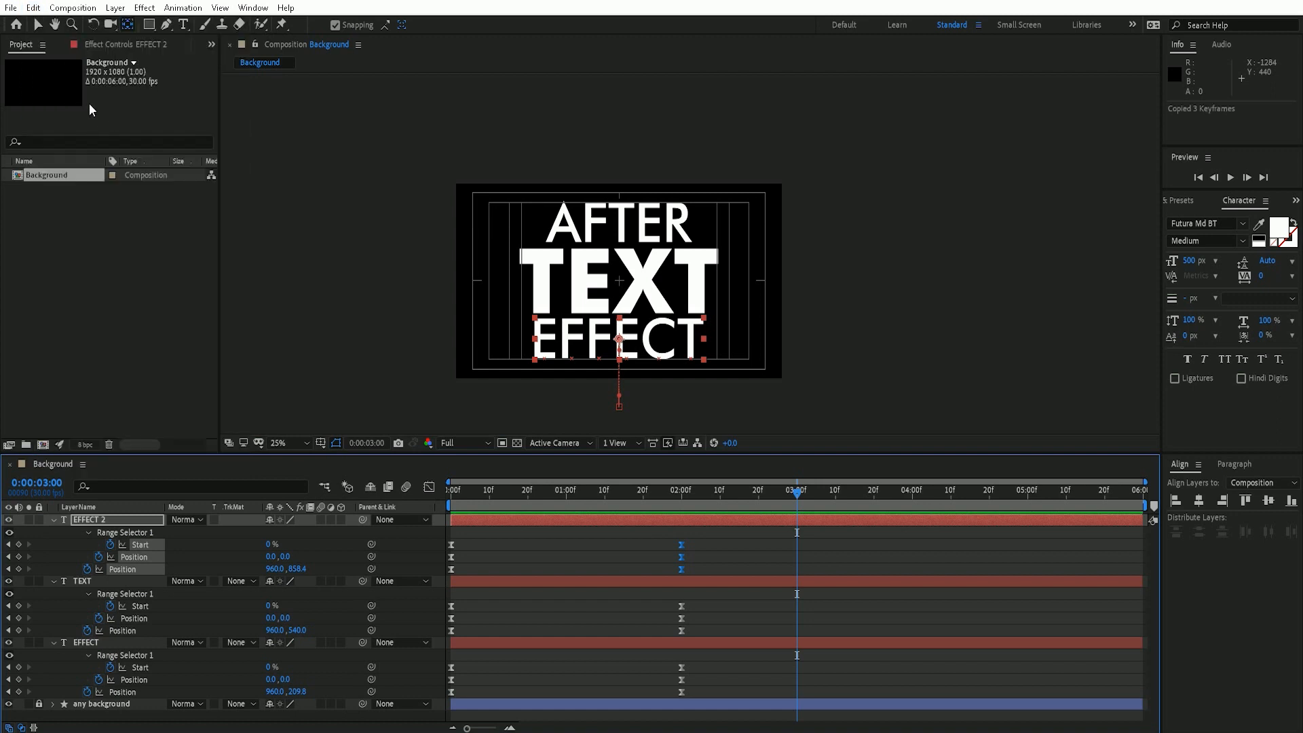
left_click(32, 8)
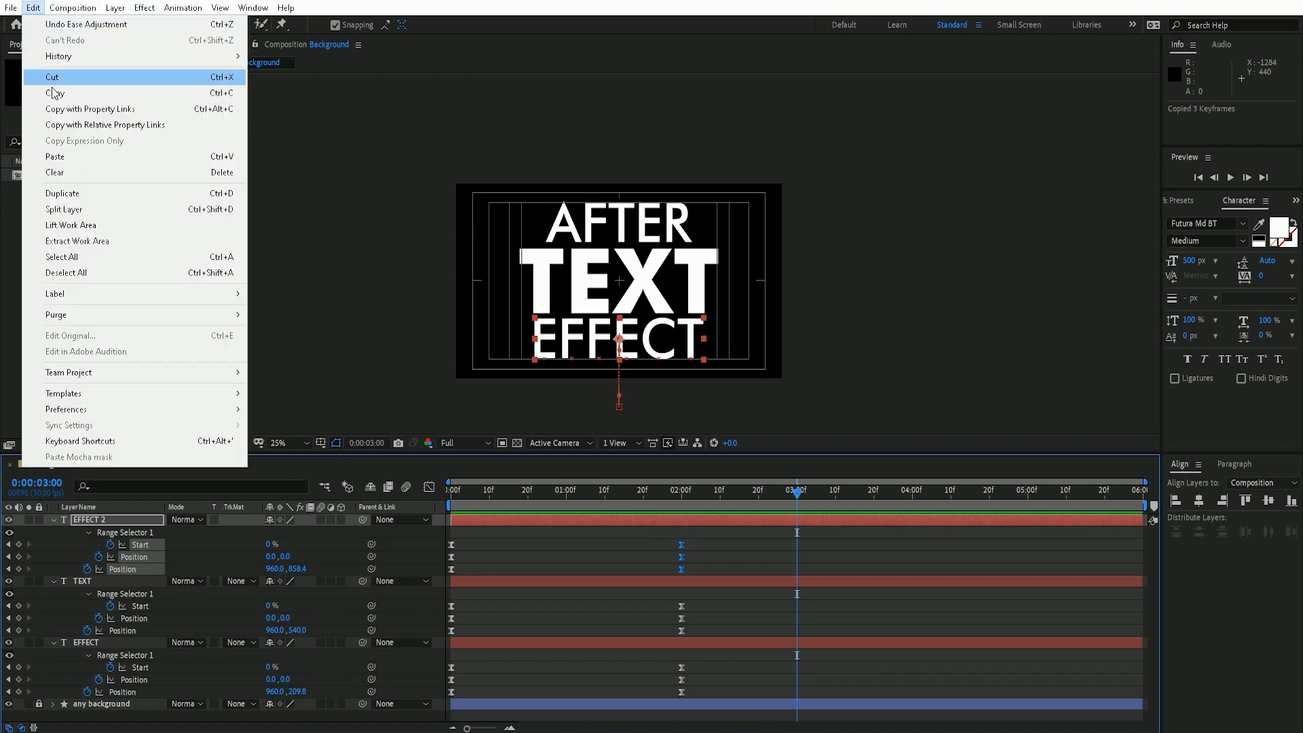
left_click(55, 156)
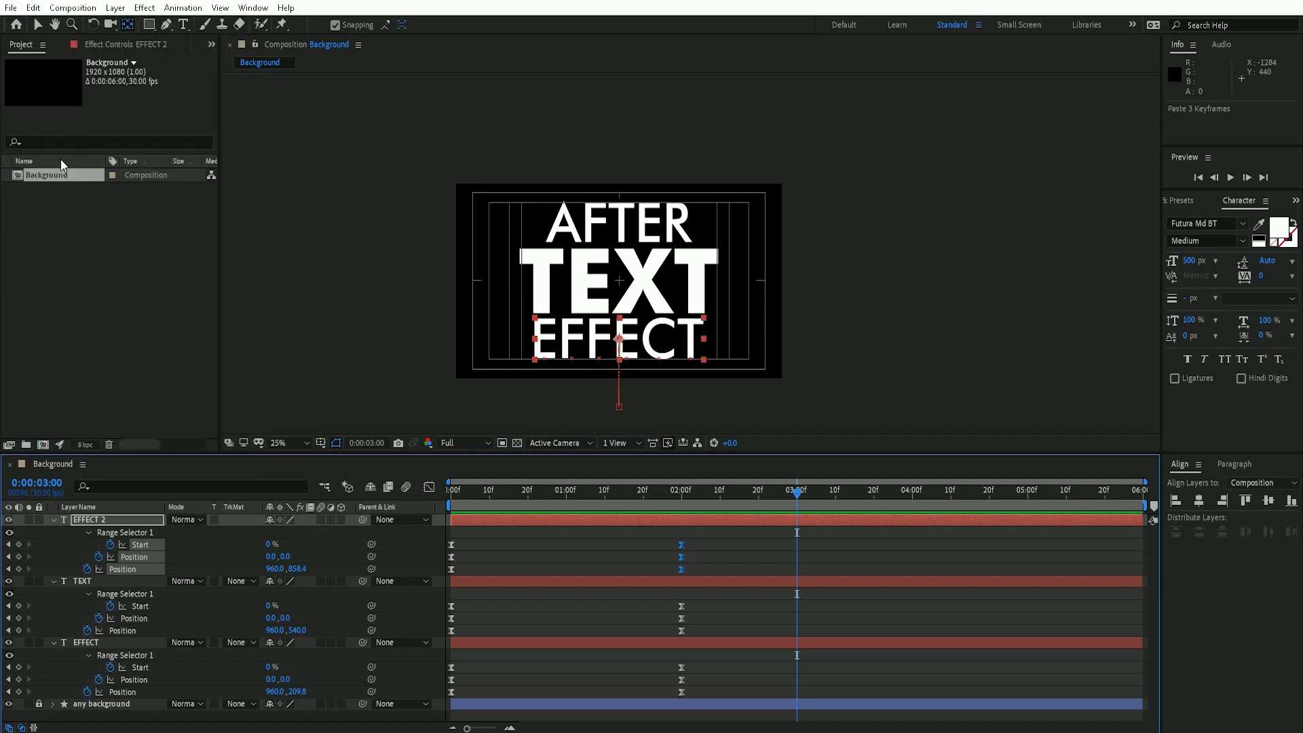
Step: Copy the TEXT and EFFECT layers' keyframes at 2 seconds to 3 seconds
left_click_drag(725, 597, 648, 692)
key("ctrl+c")
key("ctrl+v")
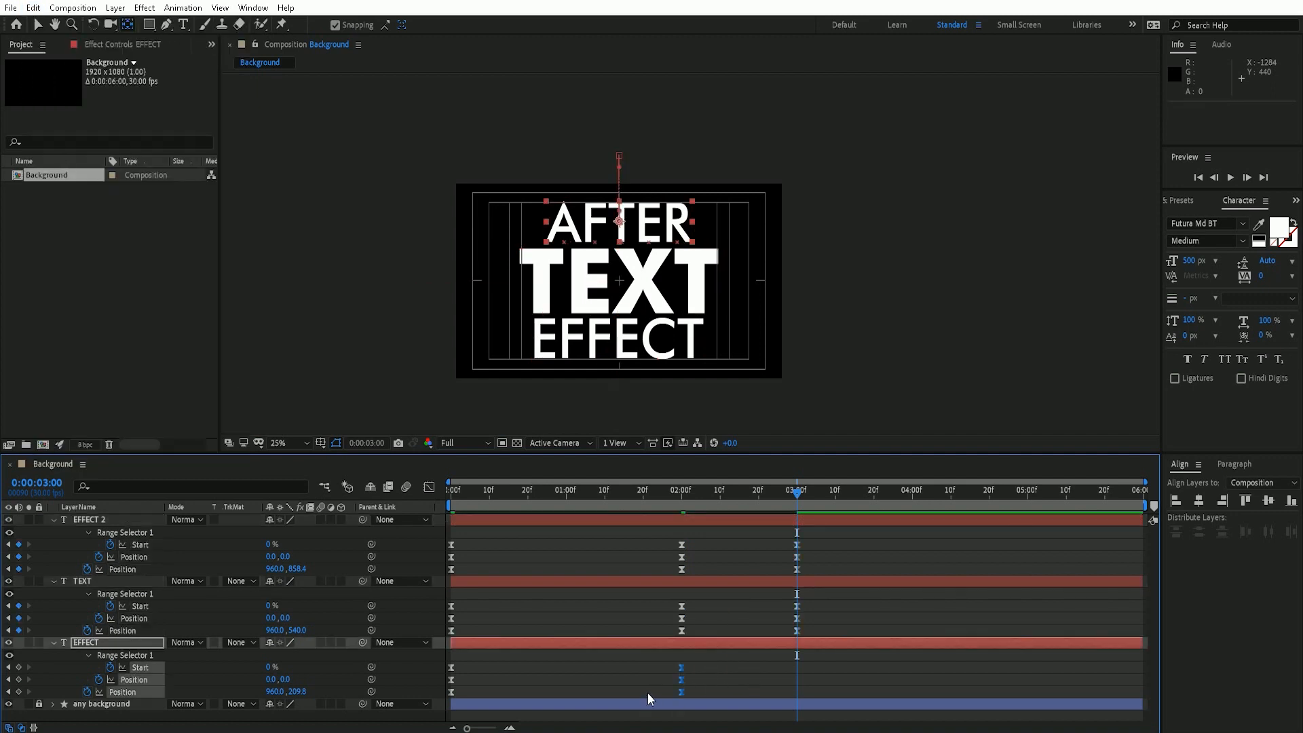
key("ctrl+c")
key("ctrl+v")
Step: Copy each text layer's Start, animator Position and layer Position keyframes from the first frame to 5 seconds
left_click_drag(796, 493, 1026, 514)
left_click_drag(471, 539, 454, 707)
key("ctrl+c")
key("ctrl+v")
key("ctrl+c")
key("ctrl+v")
key("ctrl+c")
key("ctrl+v")
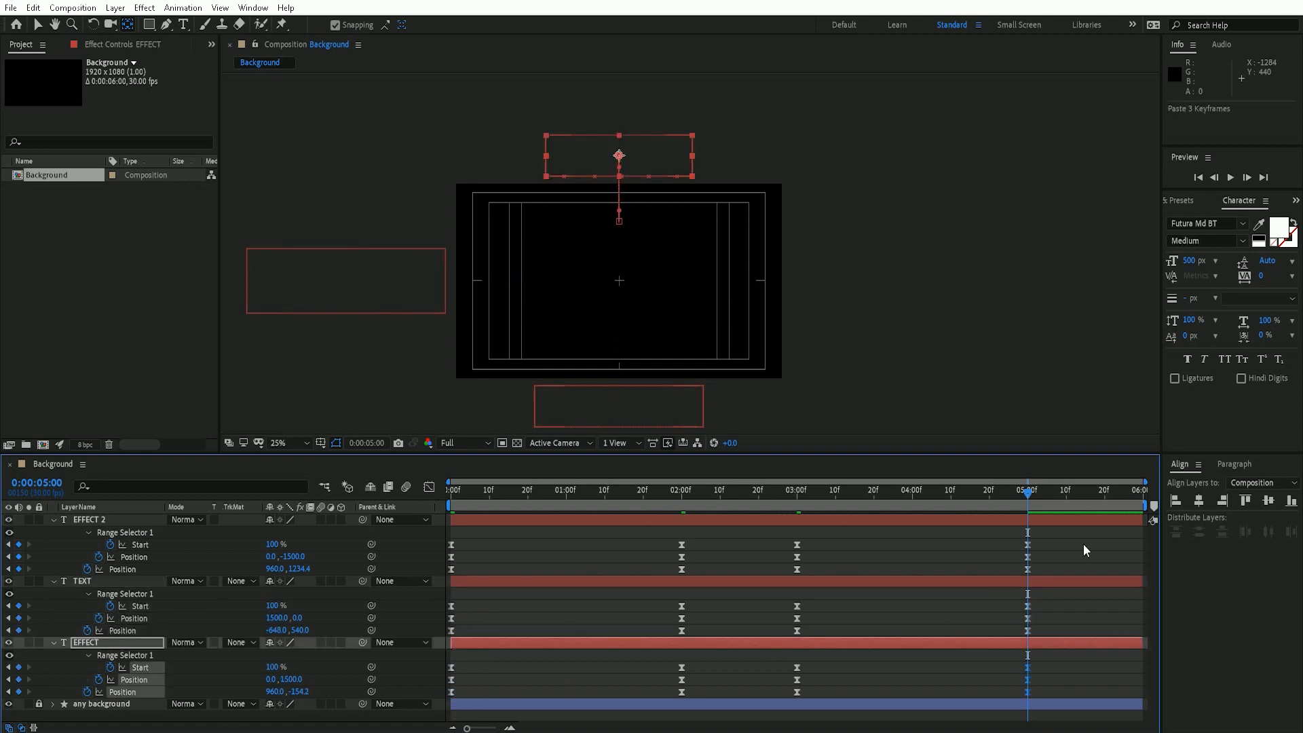
Step: Collapse the three text layers and unlock the any background layer
left_click(52, 520)
left_click(54, 532)
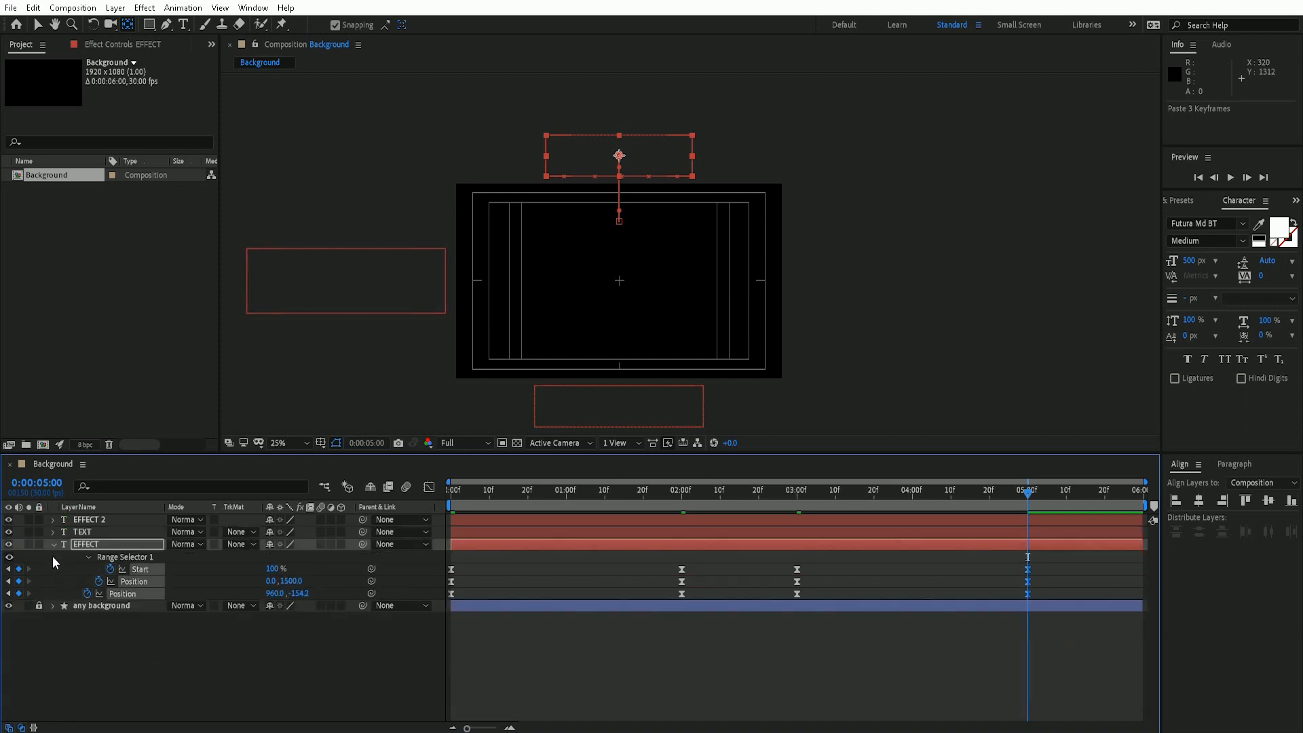
left_click(54, 545)
left_click(127, 650)
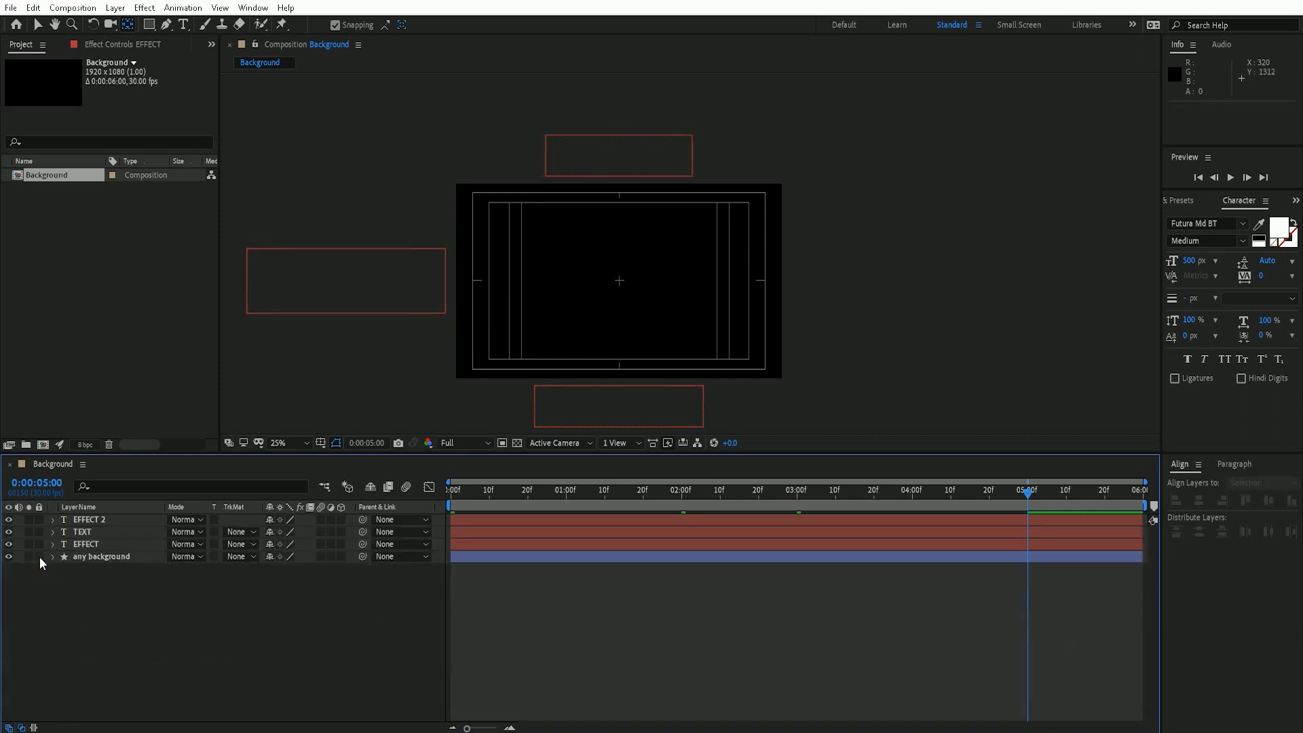
Step: Preview the title's slide-in and slide-out animation from the first frame
left_click(1199, 178)
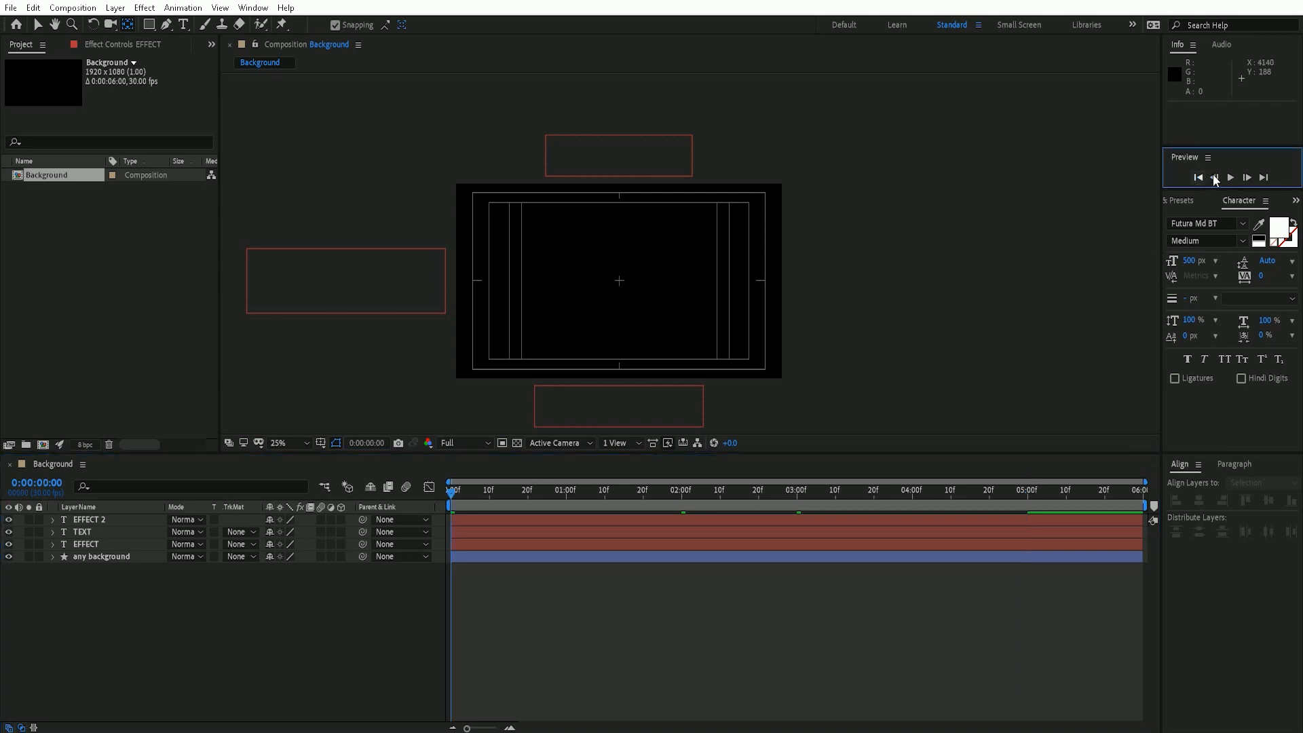
left_click(1230, 178)
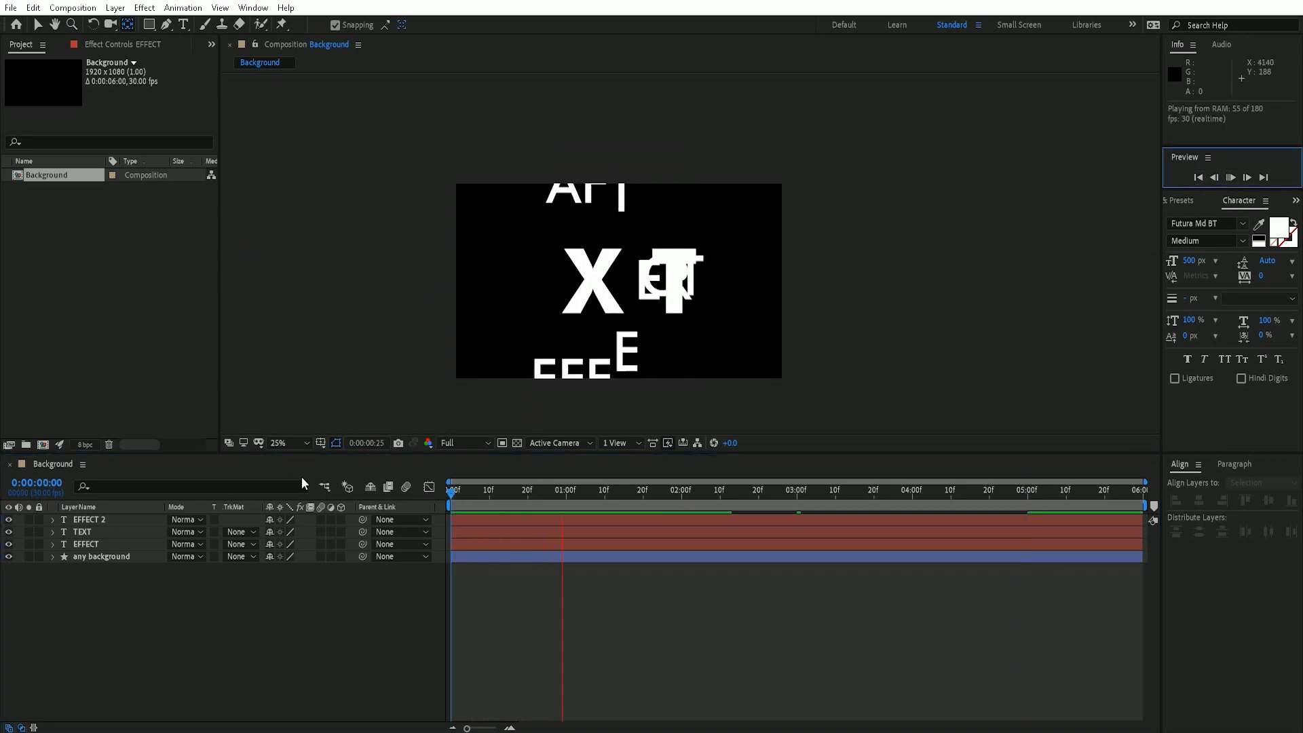